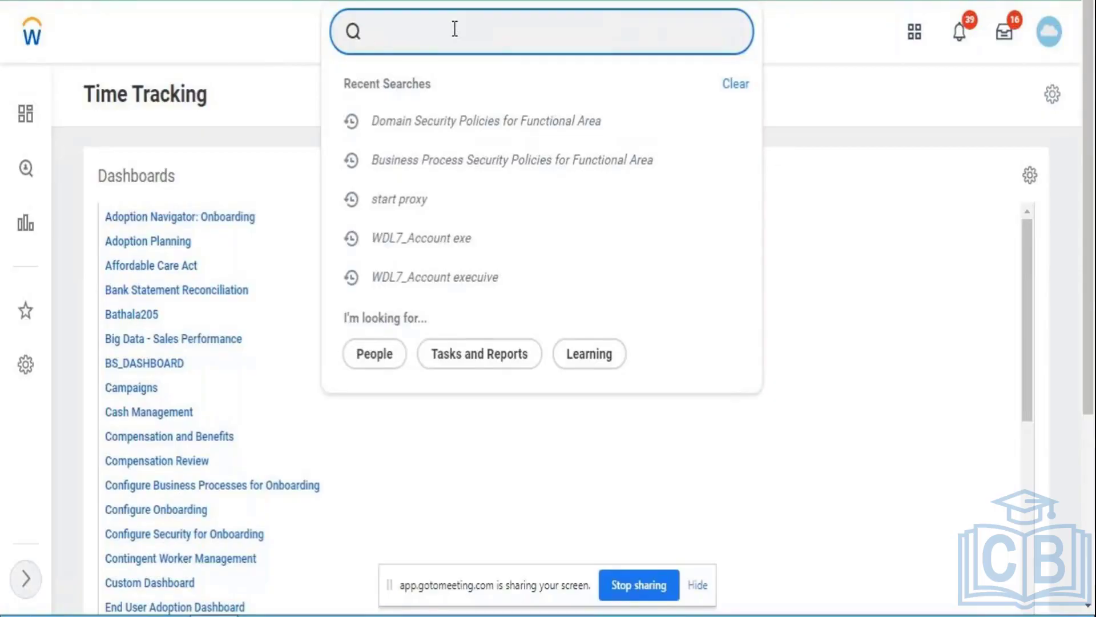
- Search for "create topic" and open the Create Learning Topic task
text(create lear)
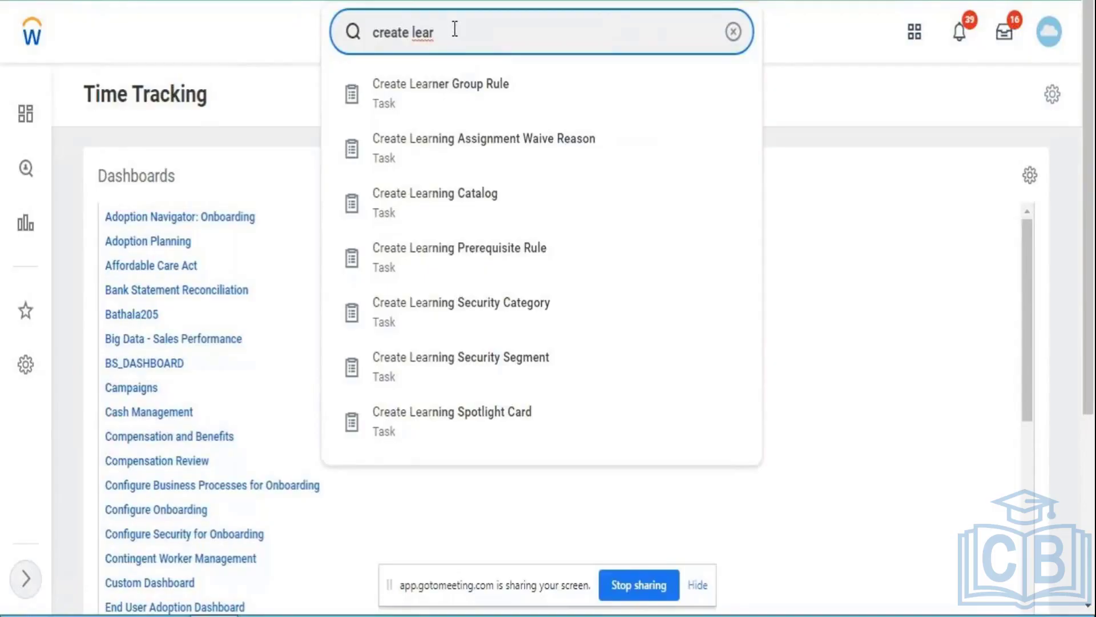
key(BackSpace)
key(BackSpace)
key(BackSpace)
key(BackSpace)
key(BackSpace)
text(tp)
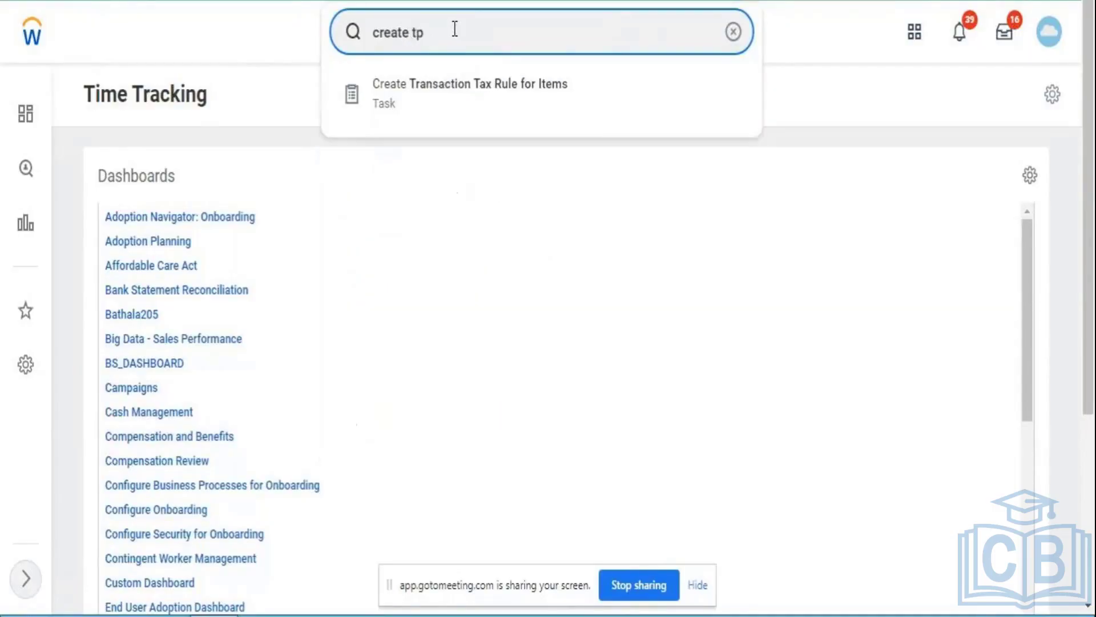
key(BackSpace)
text(o)
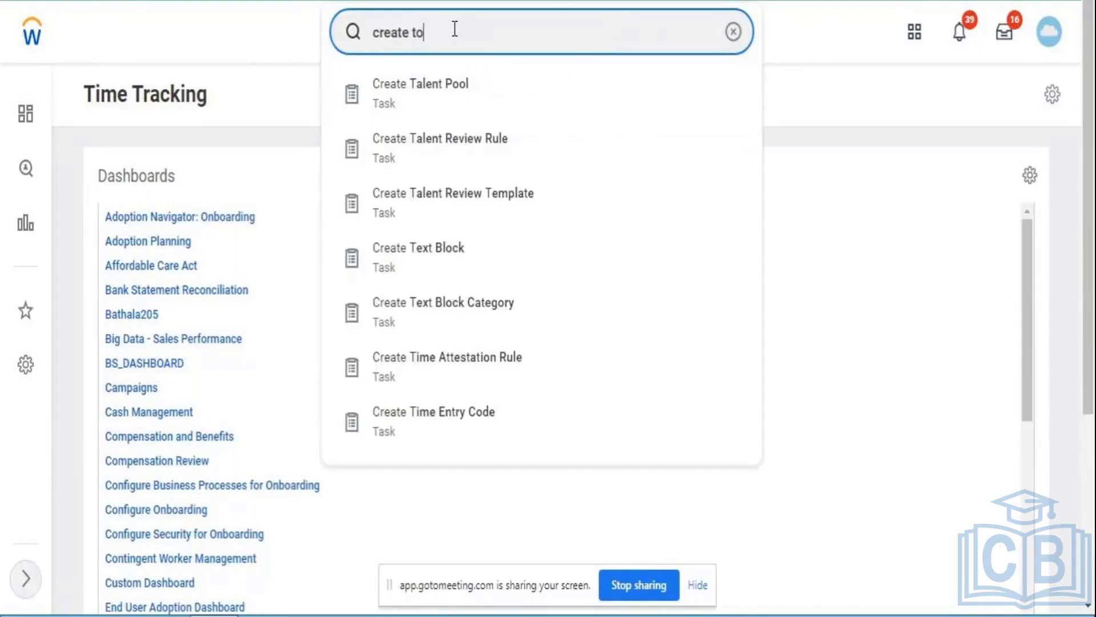
text(pic)
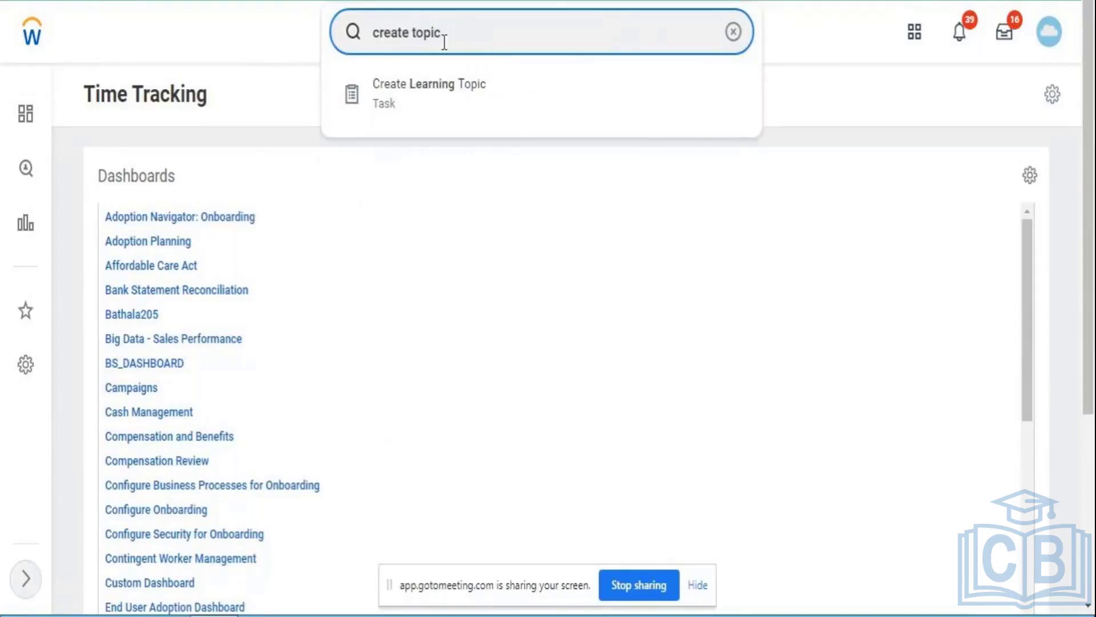
click(429, 102)
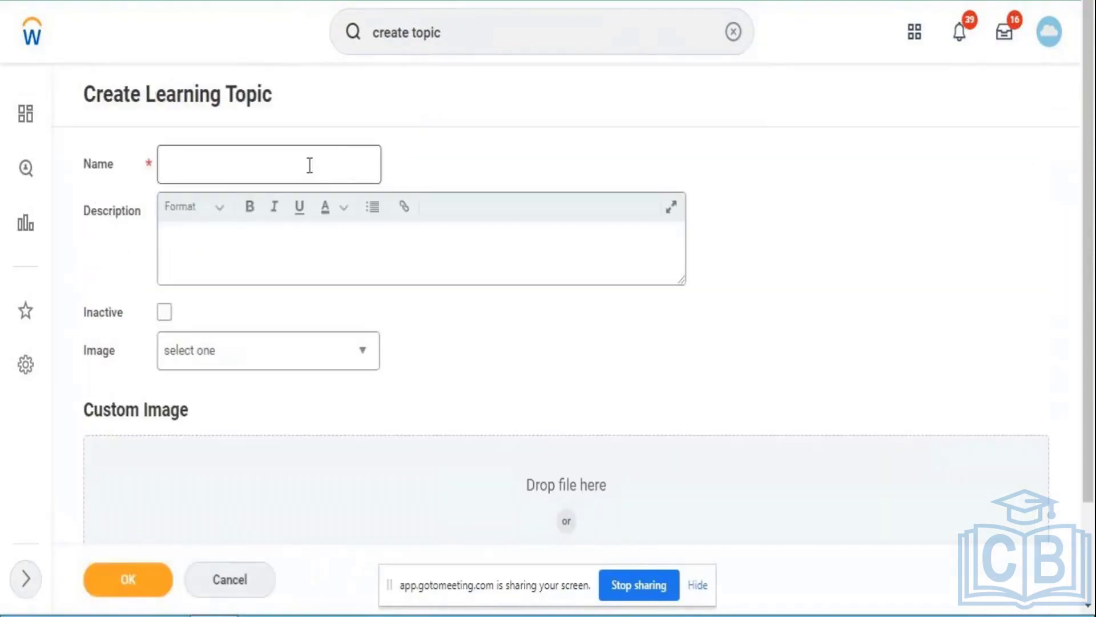
- Create a learning topic named HR with the Compliance and Legal image
click(310, 166)
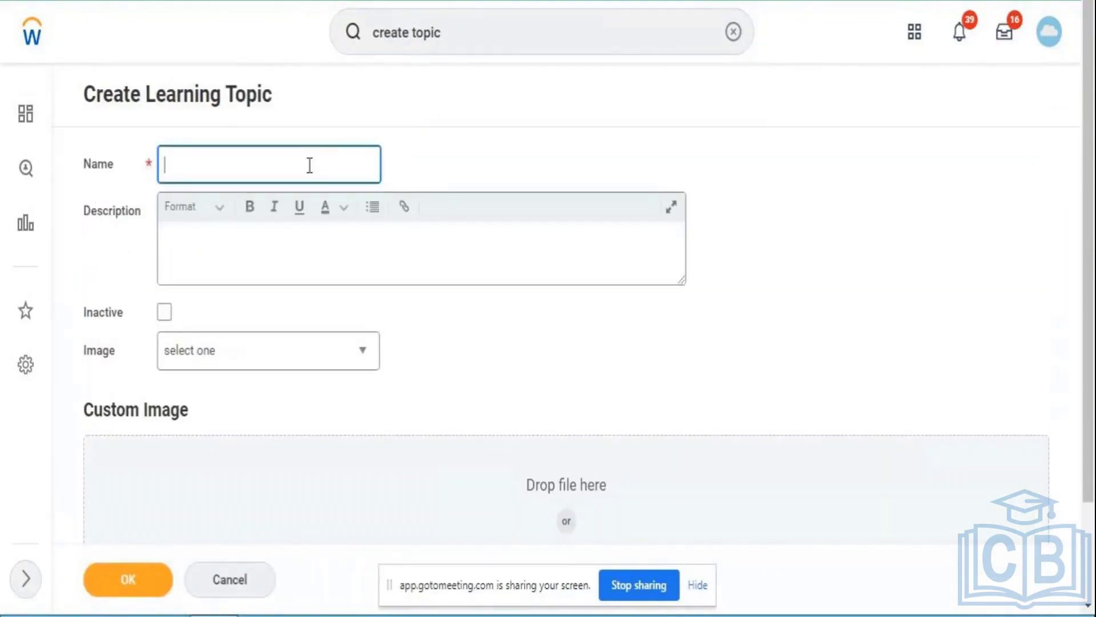
text(HR L)
click(264, 363)
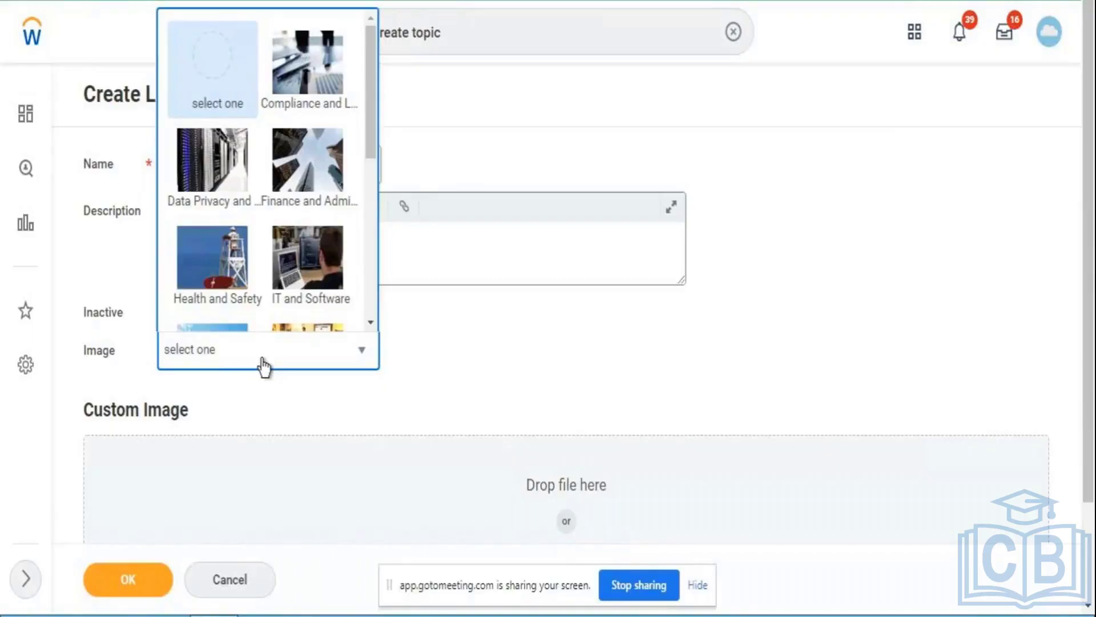
click(330, 80)
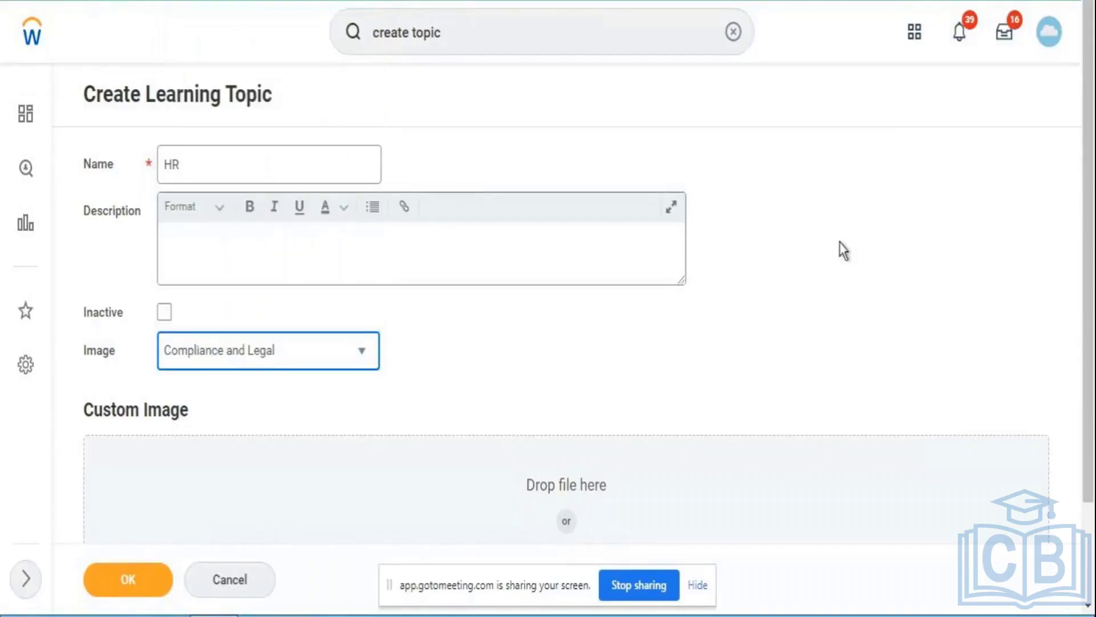
drag(1090, 99, 1092, 331)
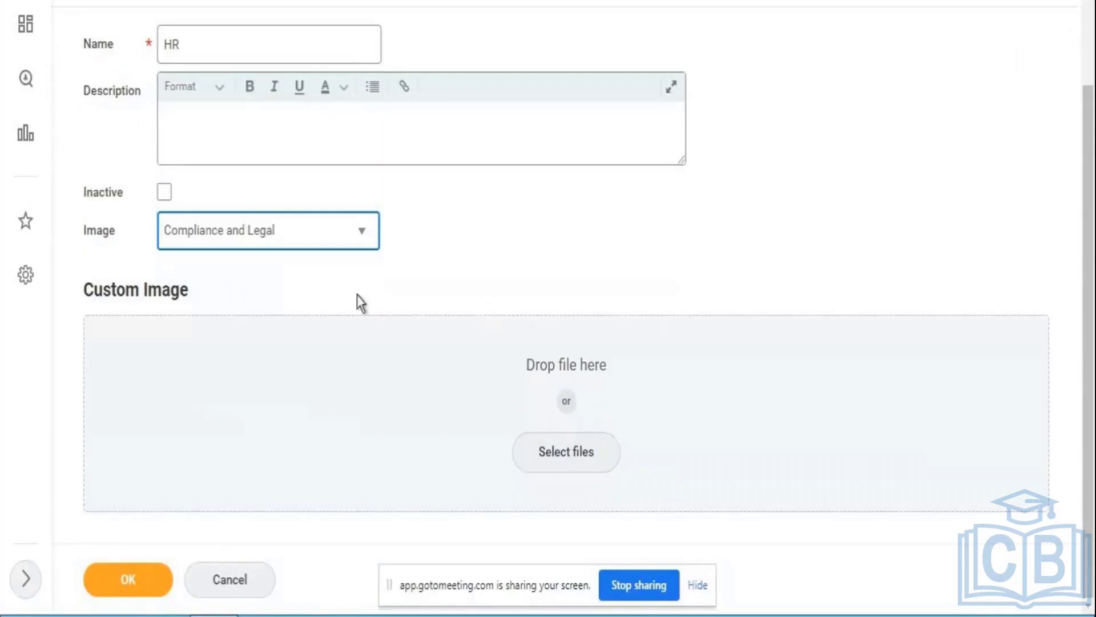
click(145, 579)
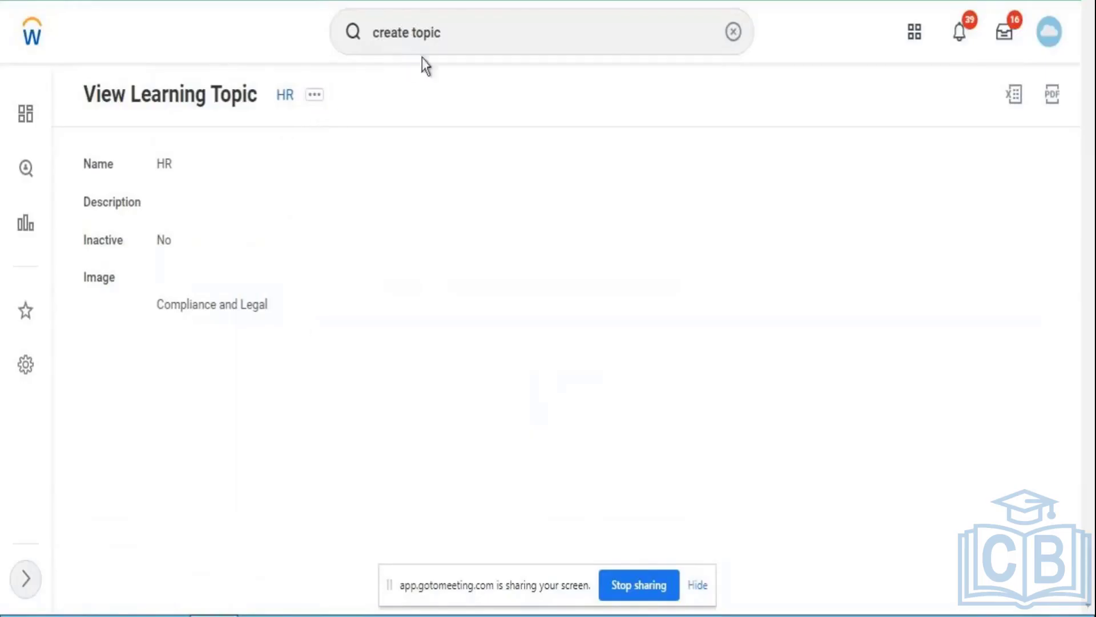
- Run the Create Learning Topic task again and create the topic Benefits with the Health and Safety image
click(454, 32)
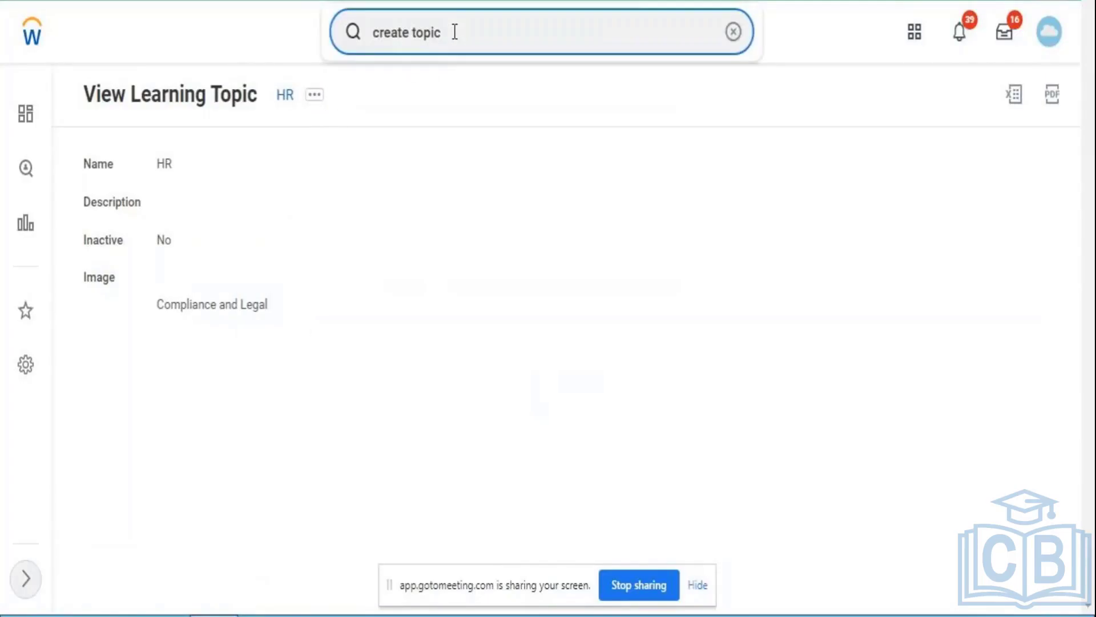
key(Return)
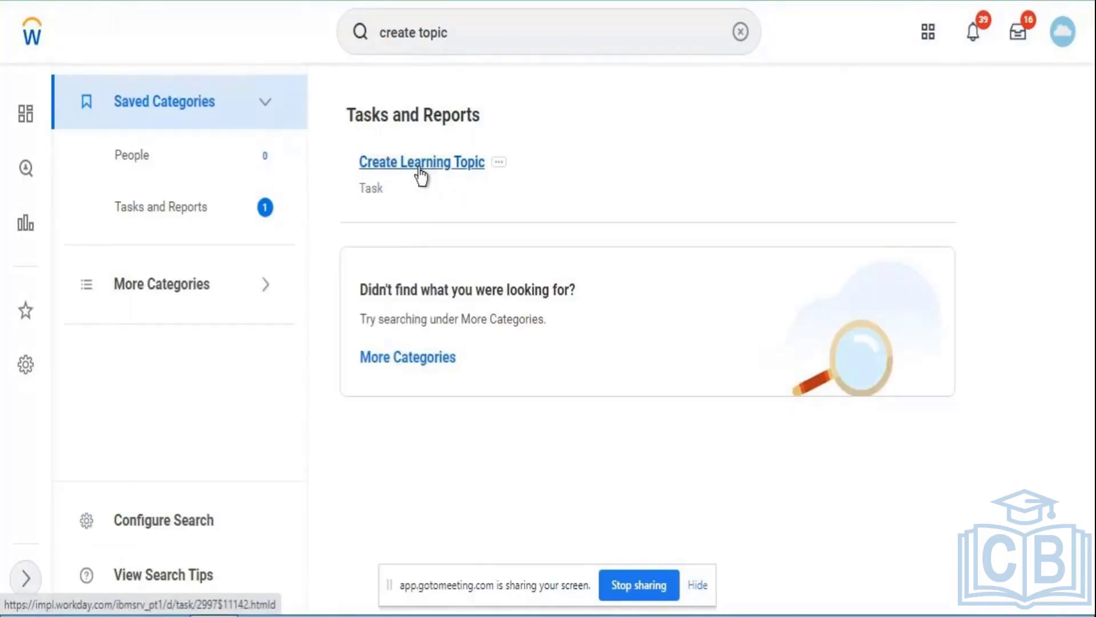
click(421, 175)
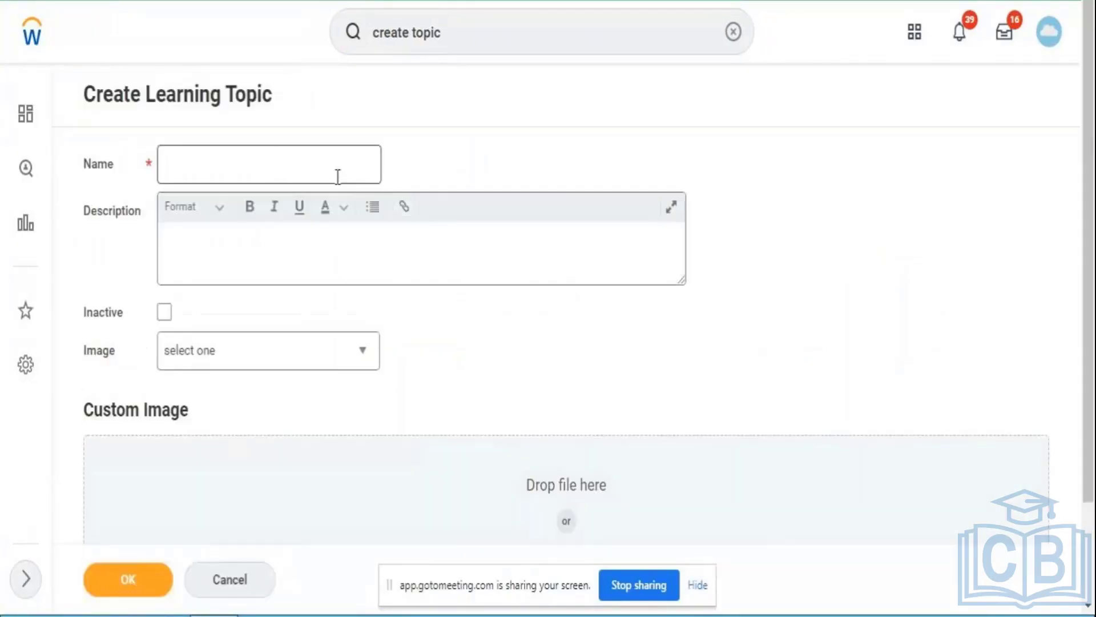
click(331, 170)
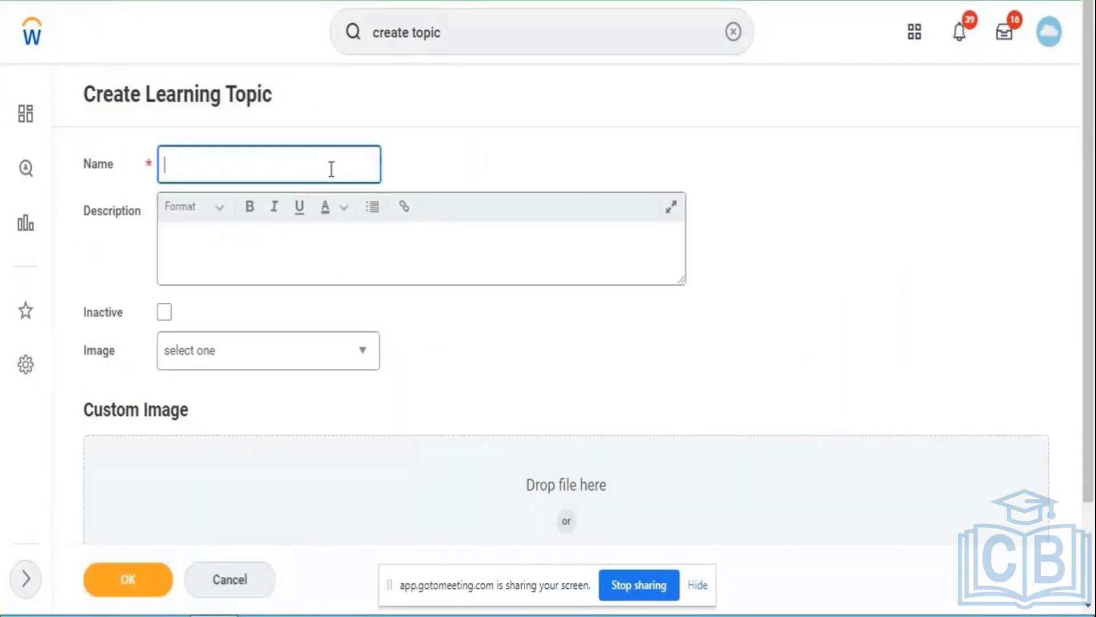
text(Benefits)
click(292, 361)
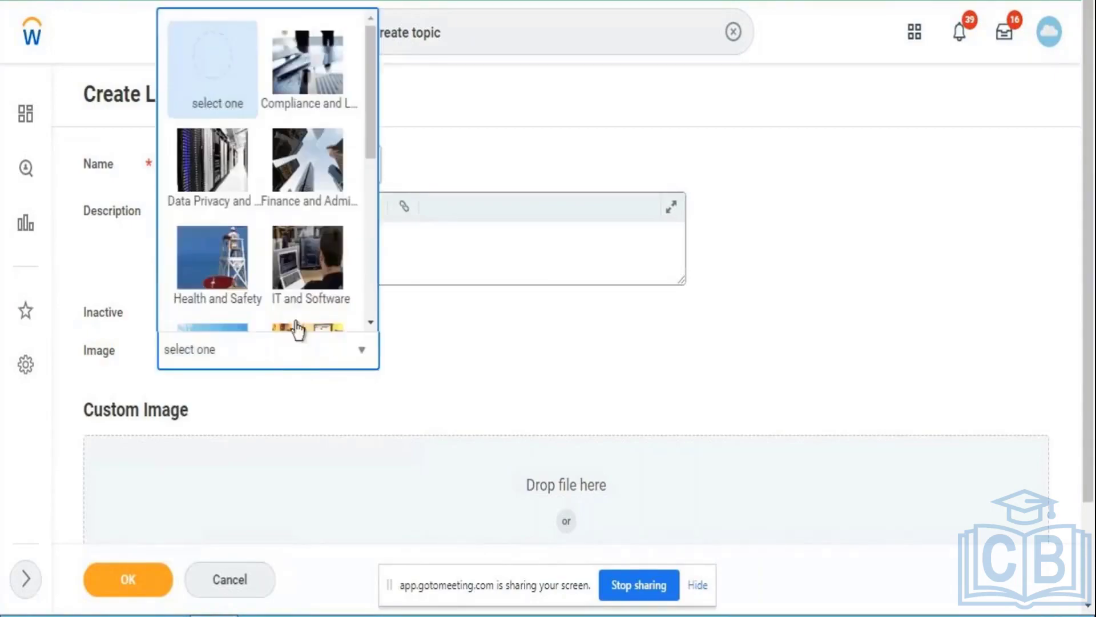
click(227, 281)
click(134, 578)
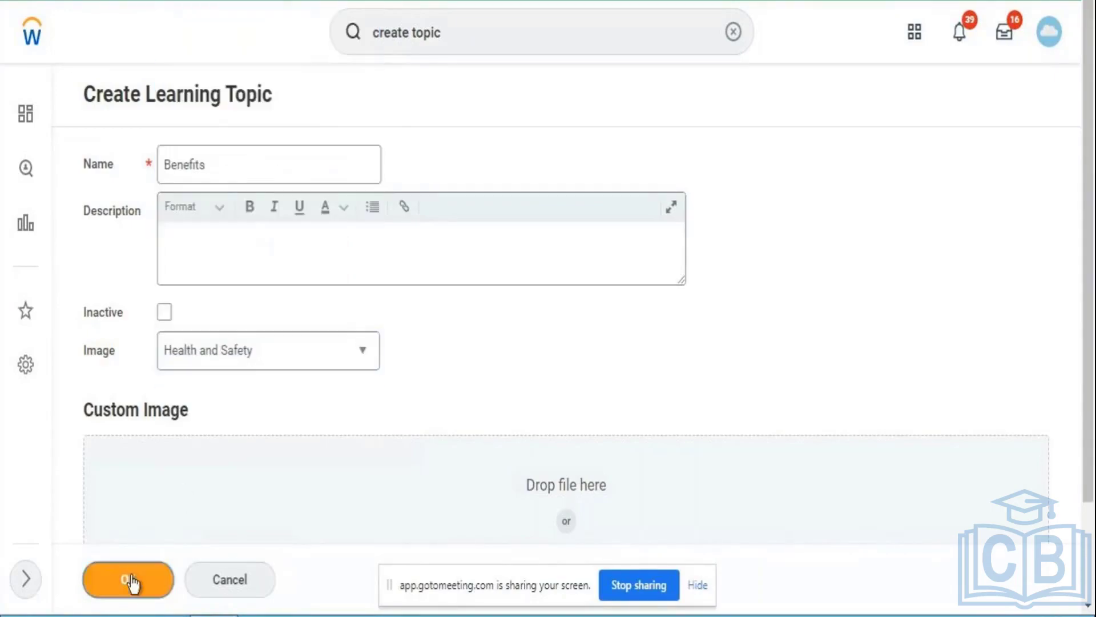
- Create another learning topic named Legal Ethics with the Compliance and Legal image
click(461, 32)
key(Return)
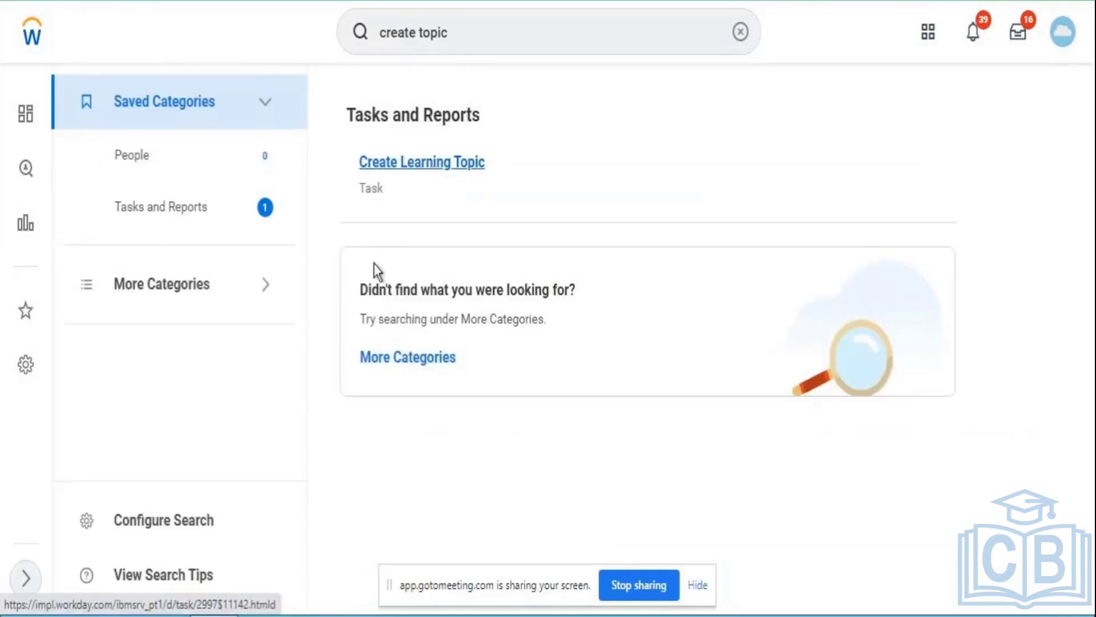
click(210, 163)
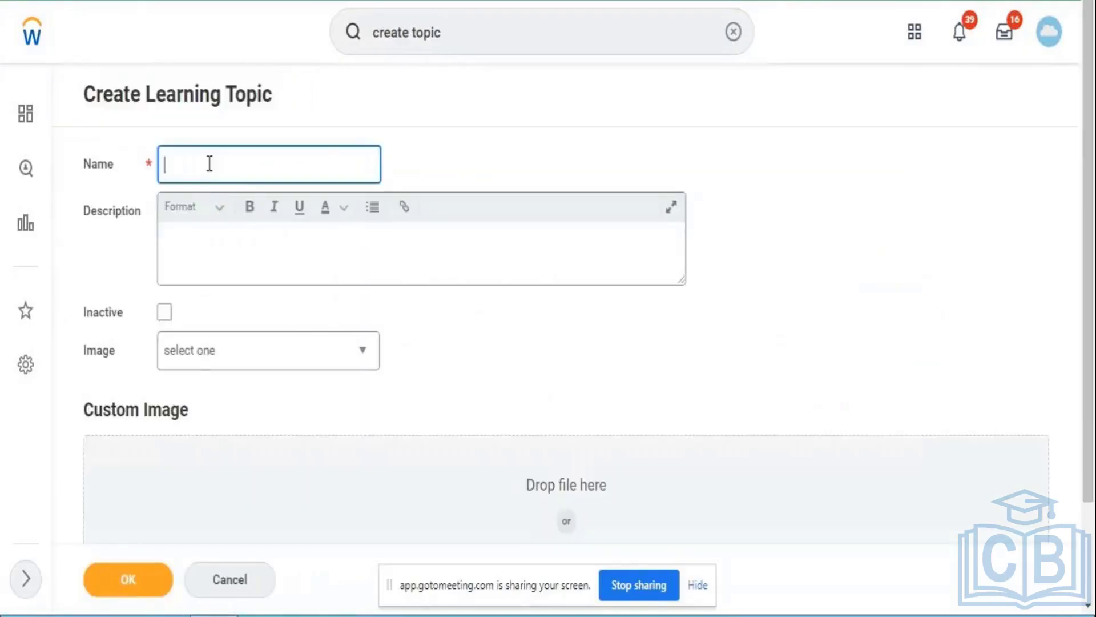
text(Legal Ethics)
click(223, 356)
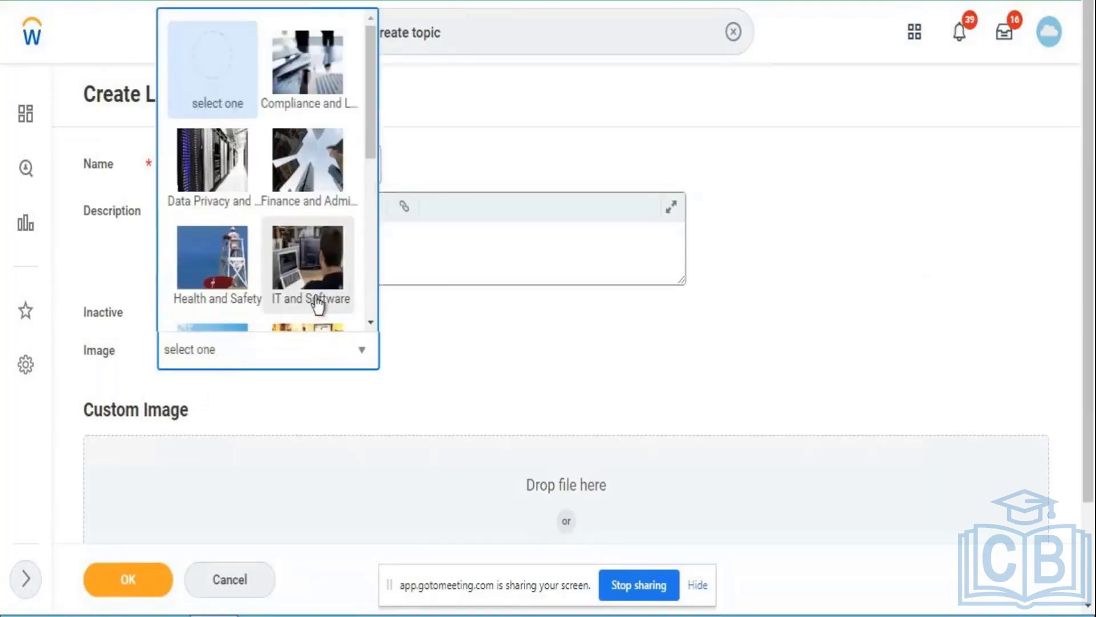
click(324, 104)
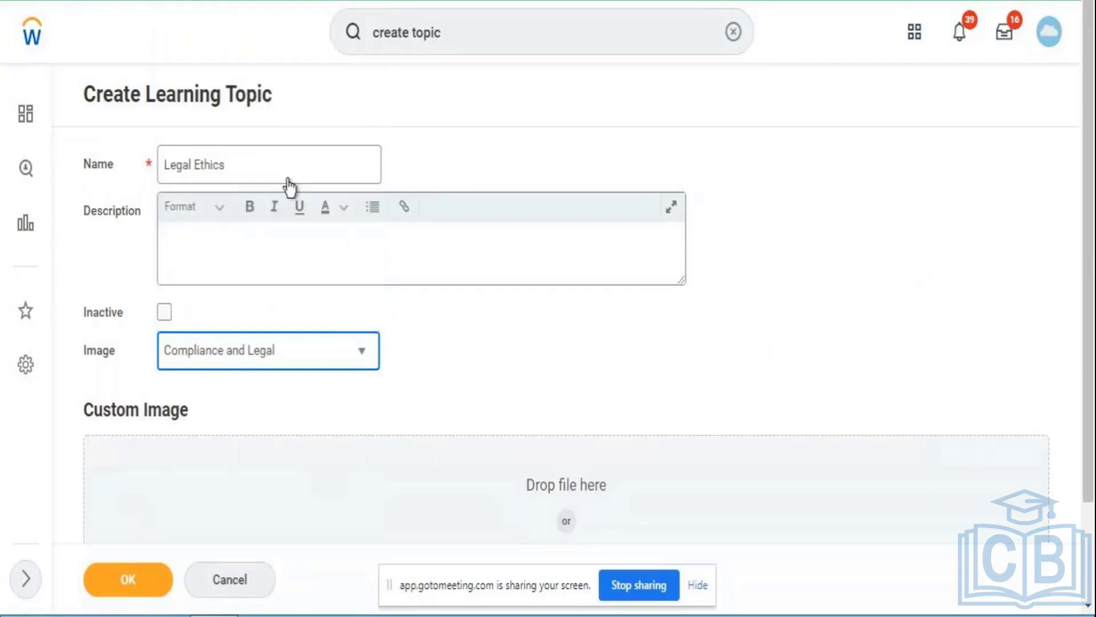
click(146, 581)
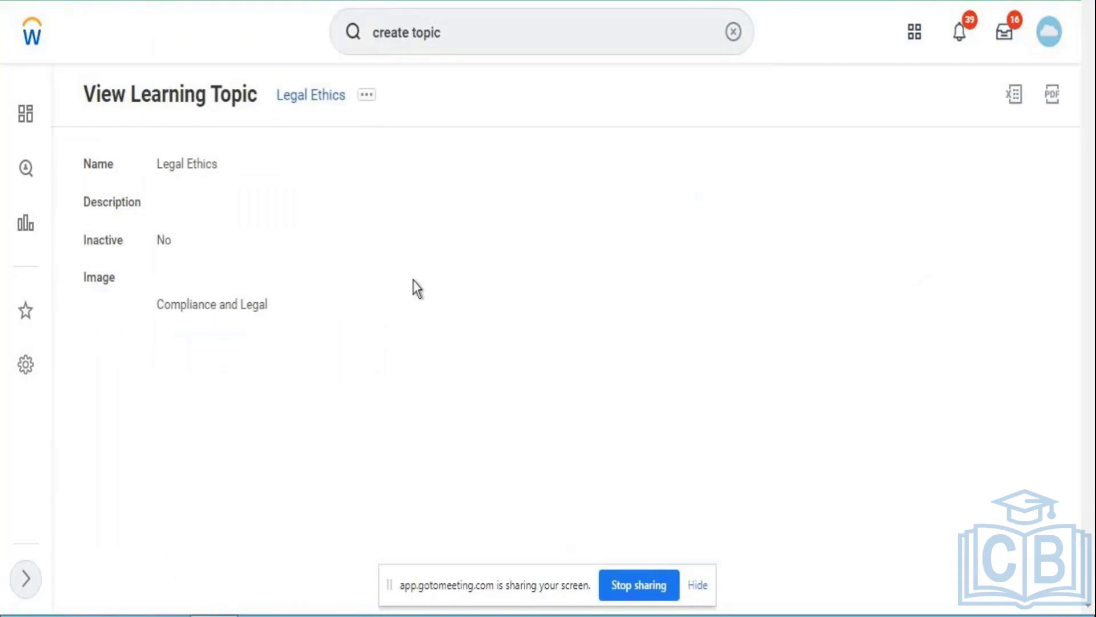
- Find the Create Course task and start a new course of the digital type
click(732, 33)
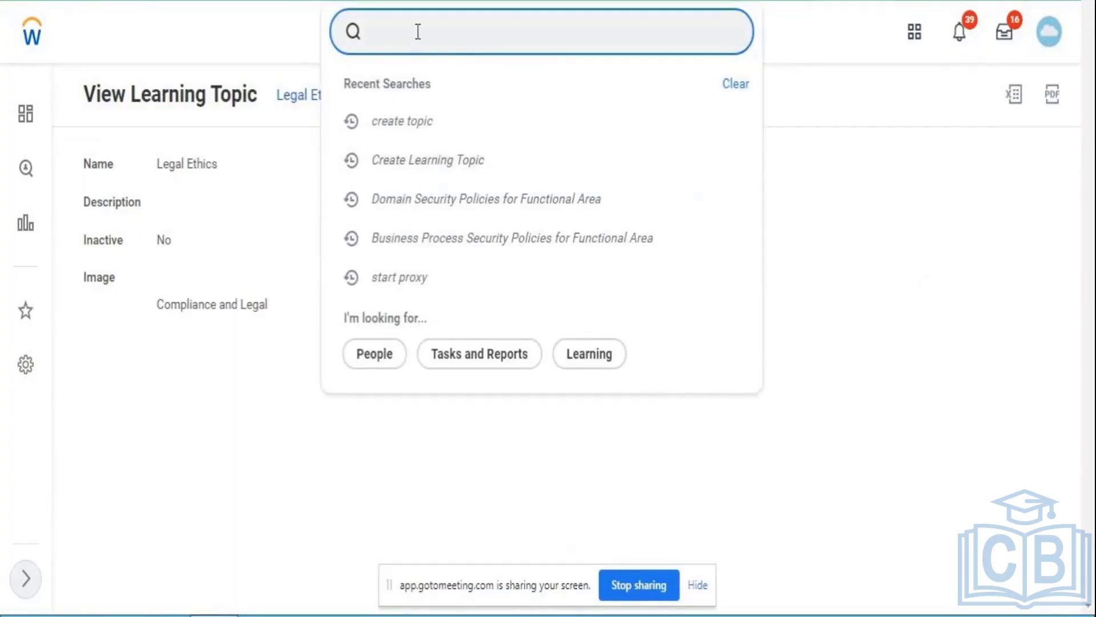
text(create course)
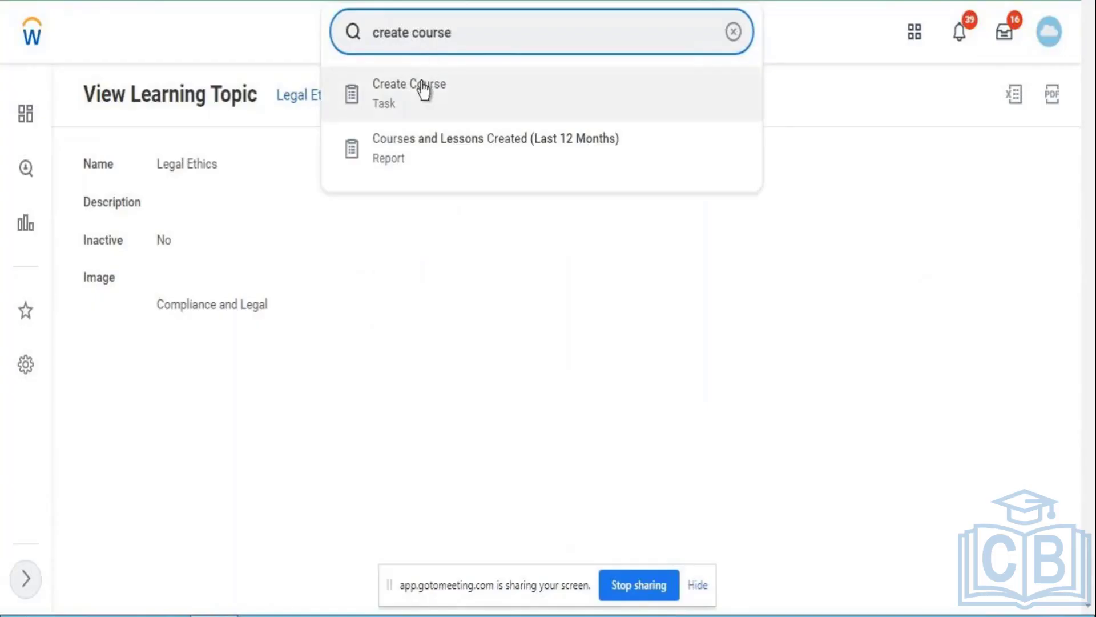
click(421, 83)
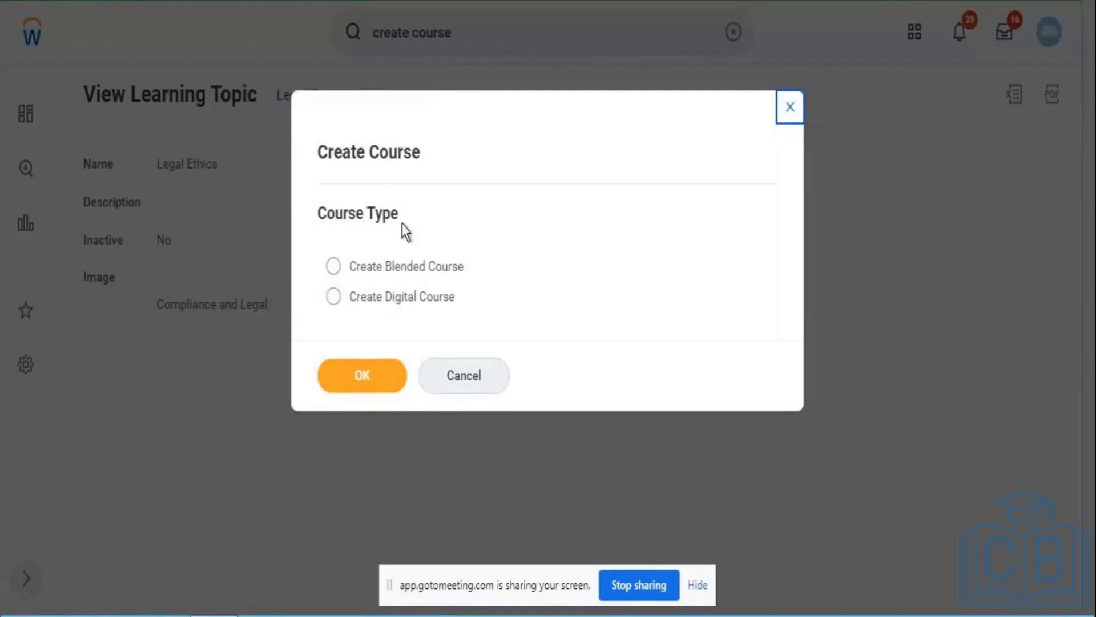
click(381, 302)
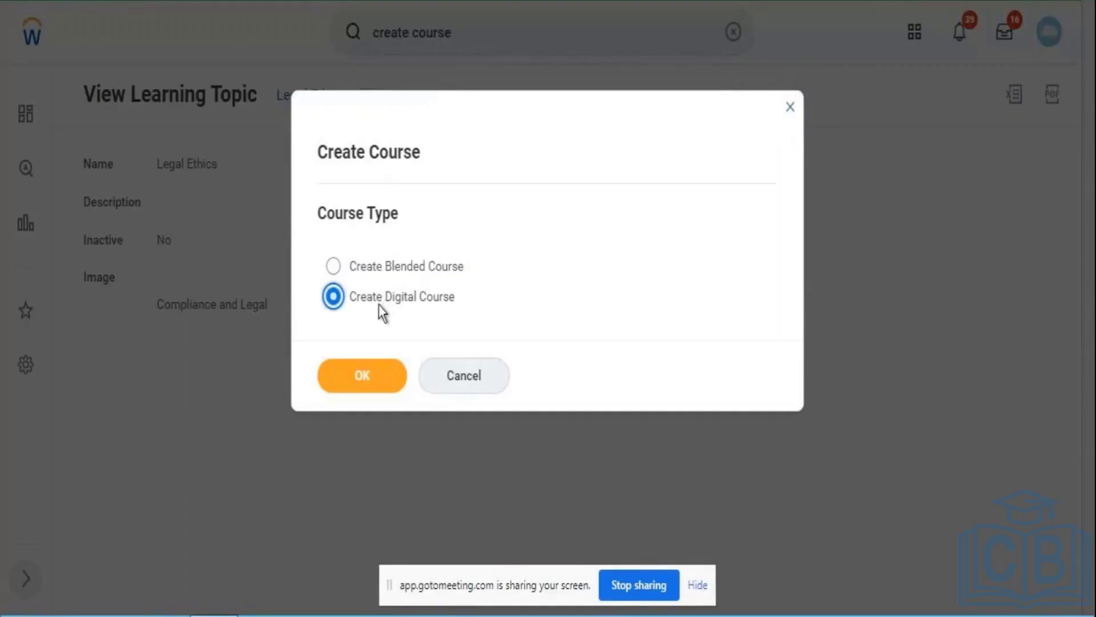
click(360, 374)
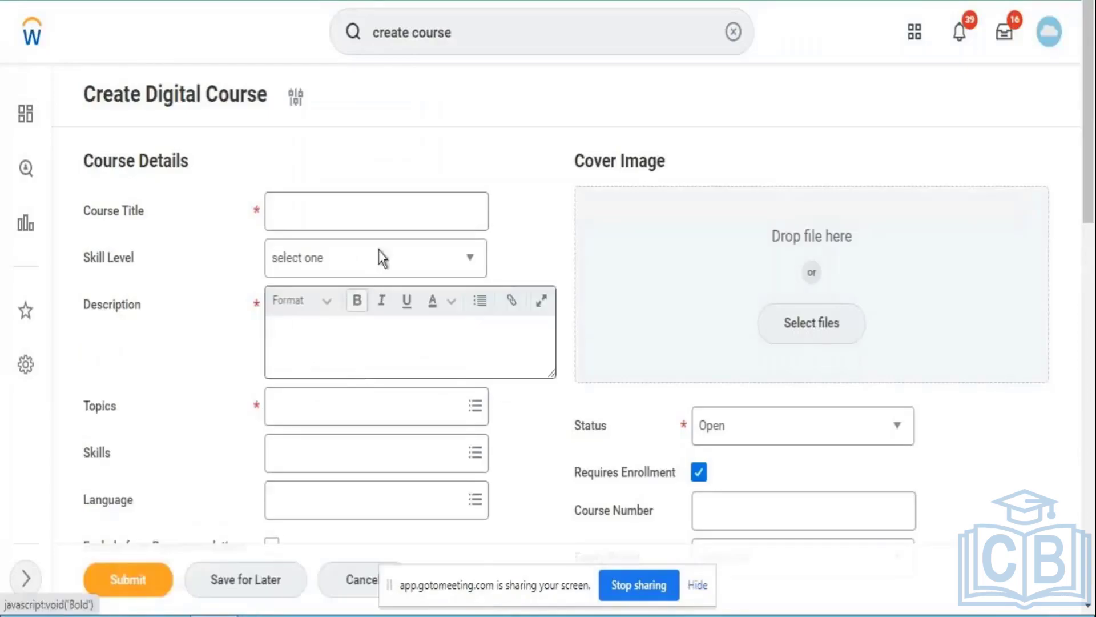
- Title the course "Code Of Conduct - 2022" and set its skill level to Intermediate
click(418, 203)
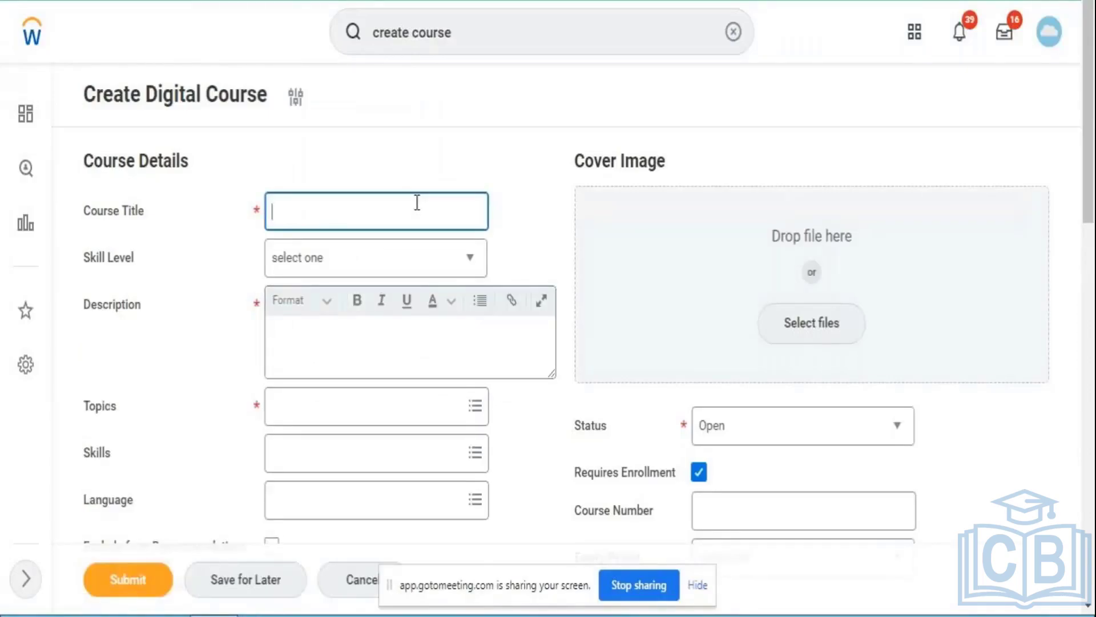
text(Code Of Conduct)
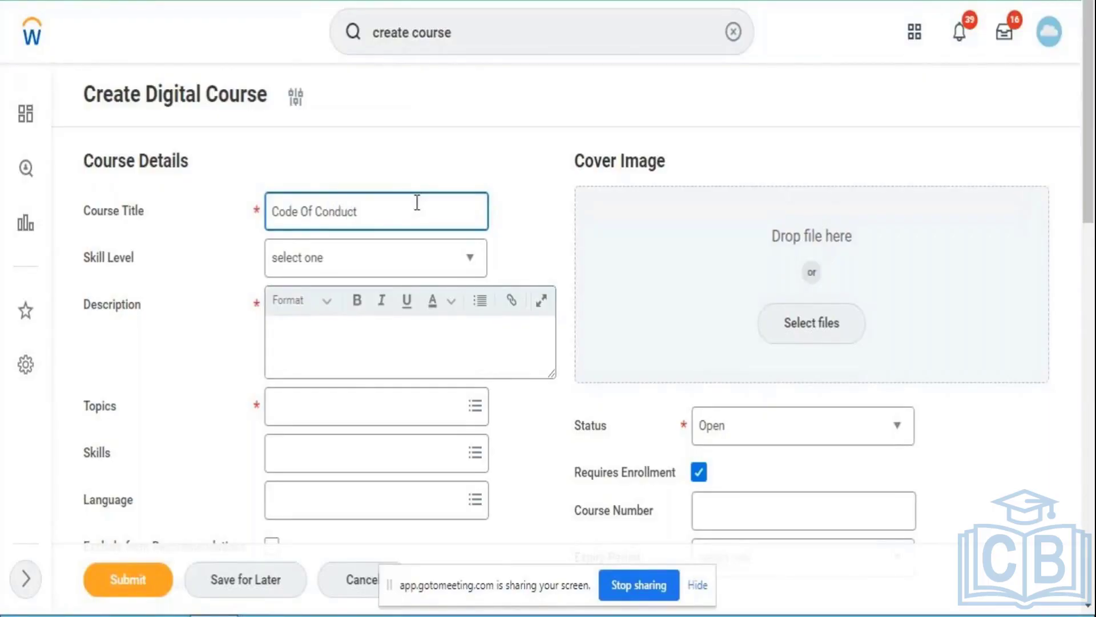
text( - 2022)
click(377, 269)
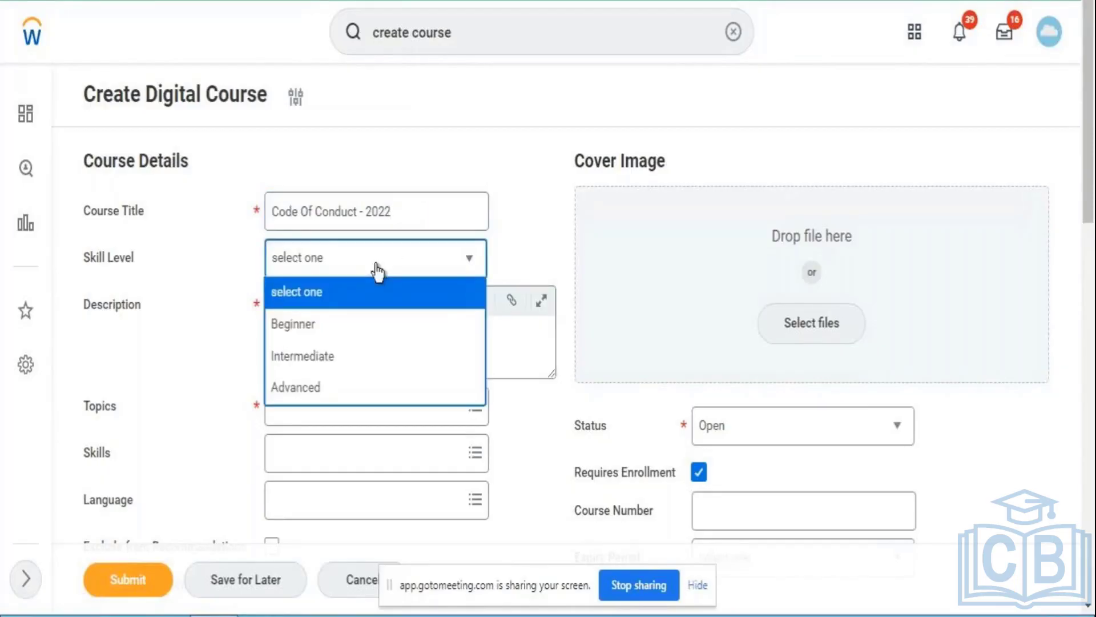
click(320, 360)
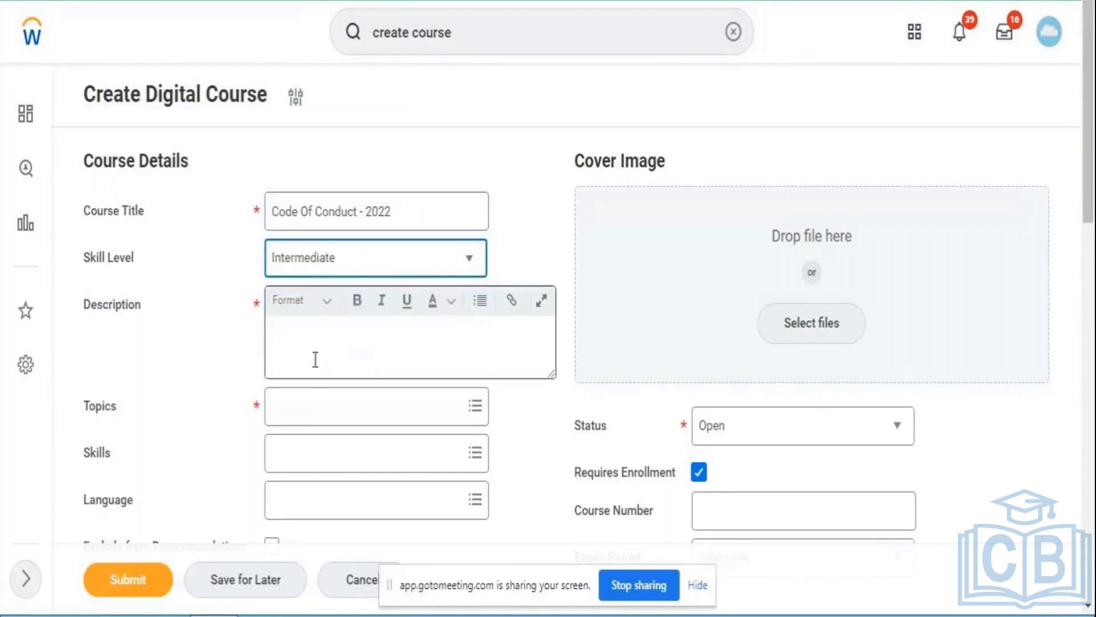
- Enter the course description "This is a mandate compliance course for all employees"
click(331, 342)
text(Th)
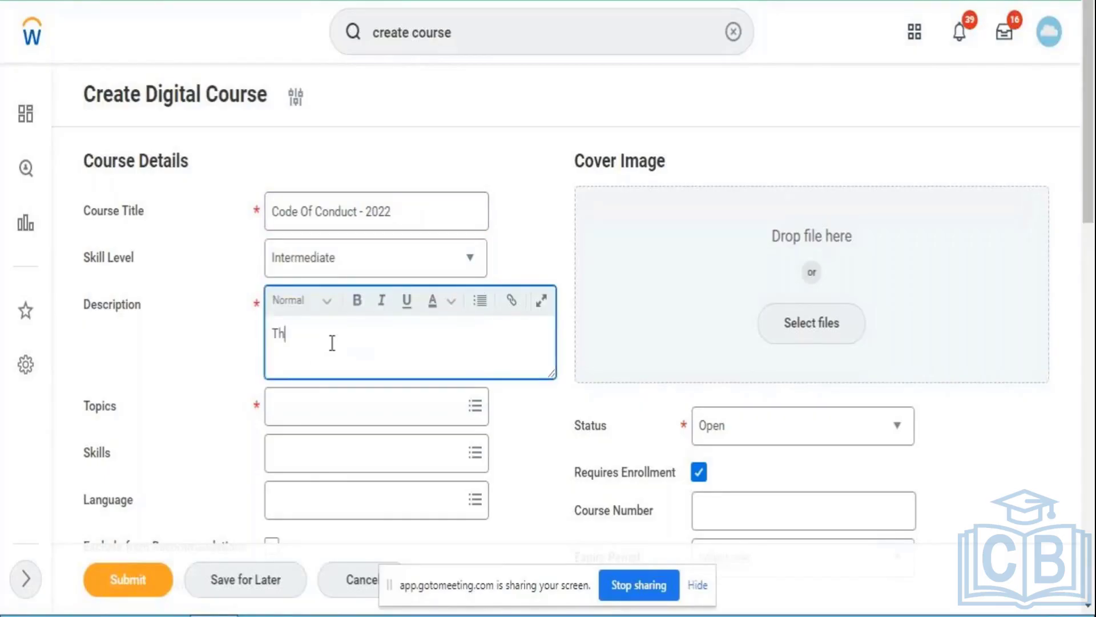
text(is is a mandate complian)
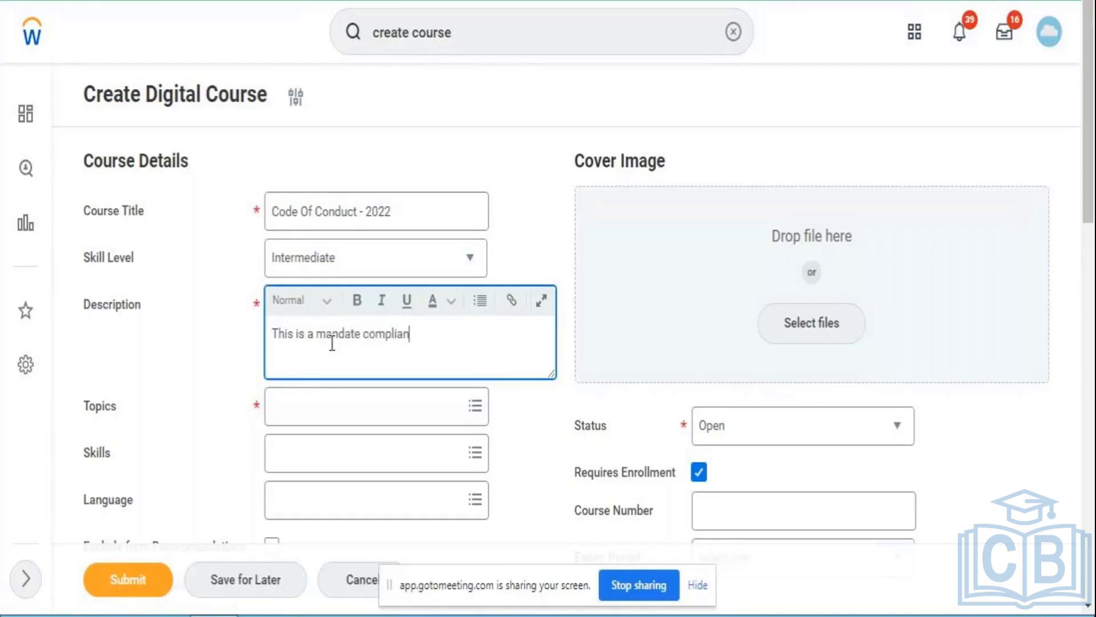
text(ce course for all employees)
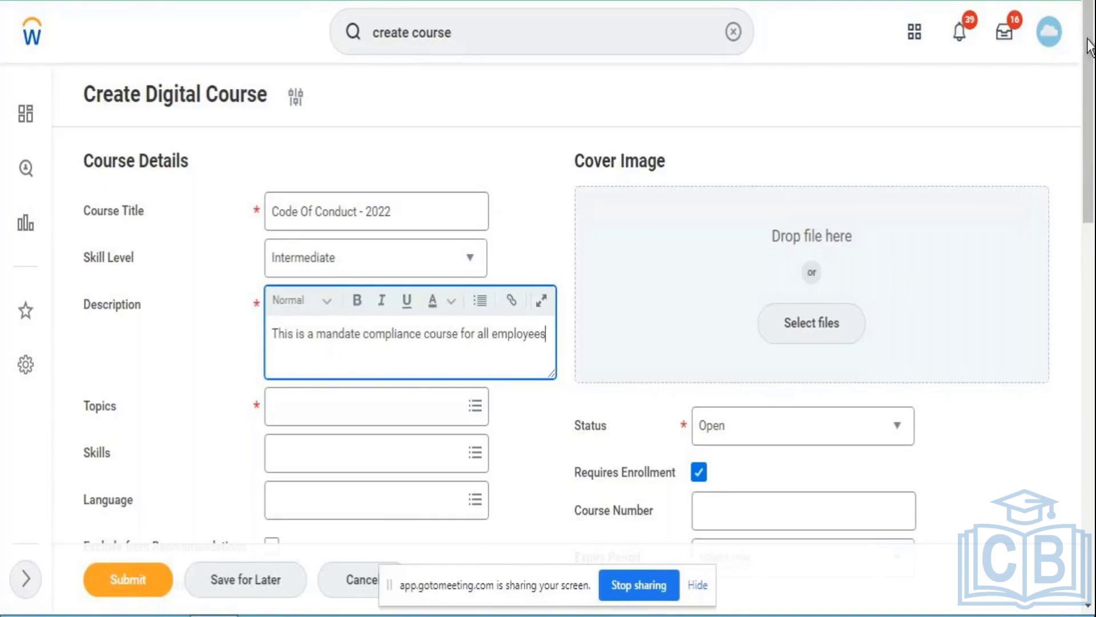
- Assign HR as the topic of the digital course
drag(1091, 54, 1092, 146)
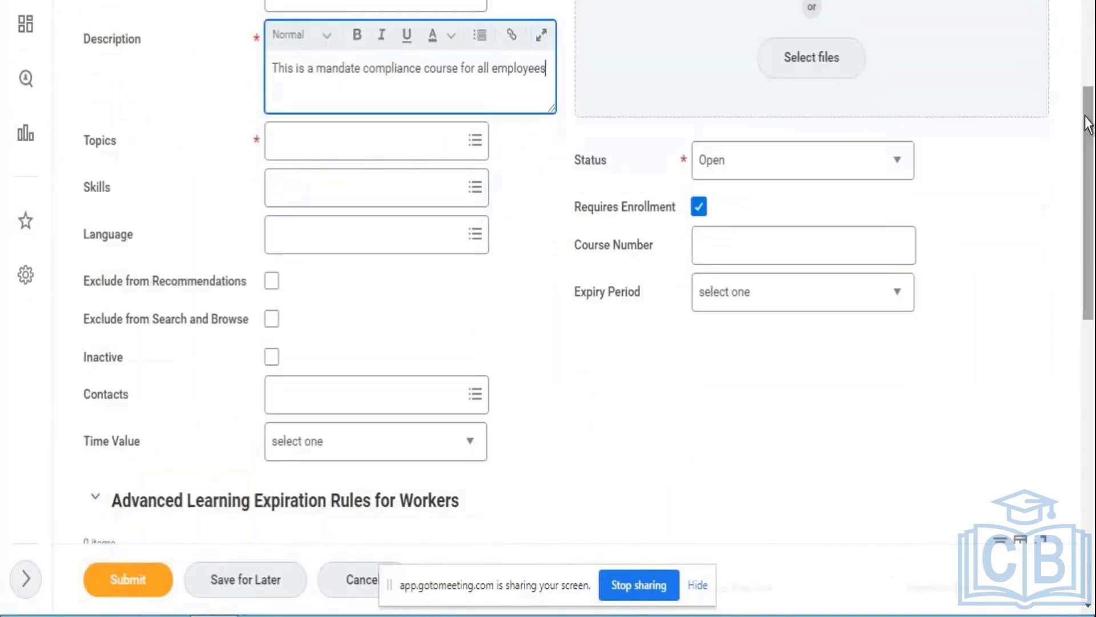
click(403, 156)
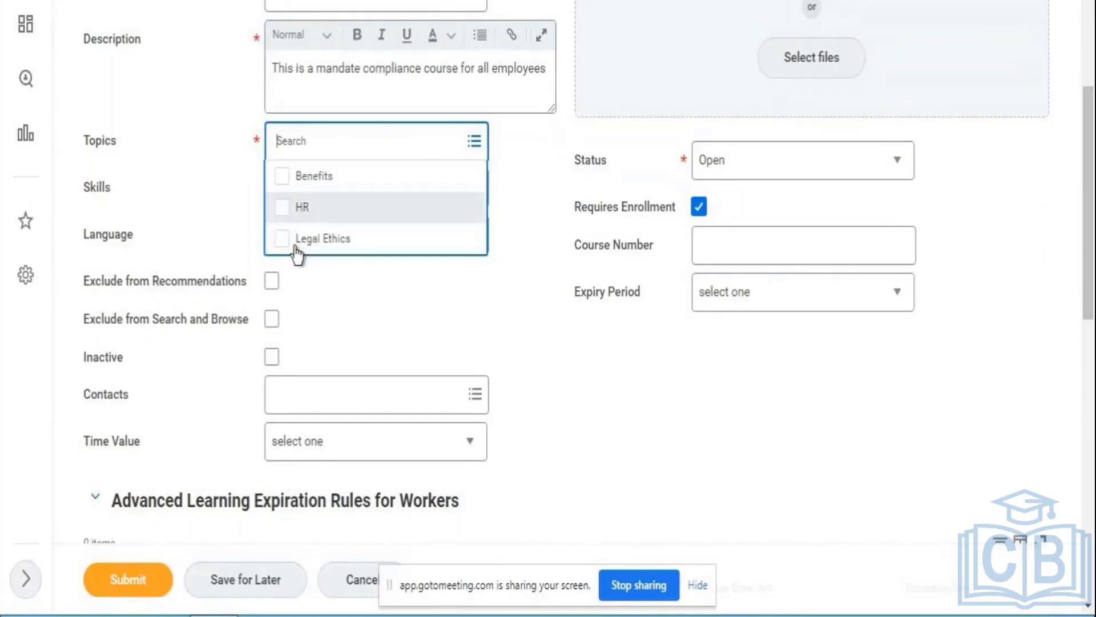
click(296, 209)
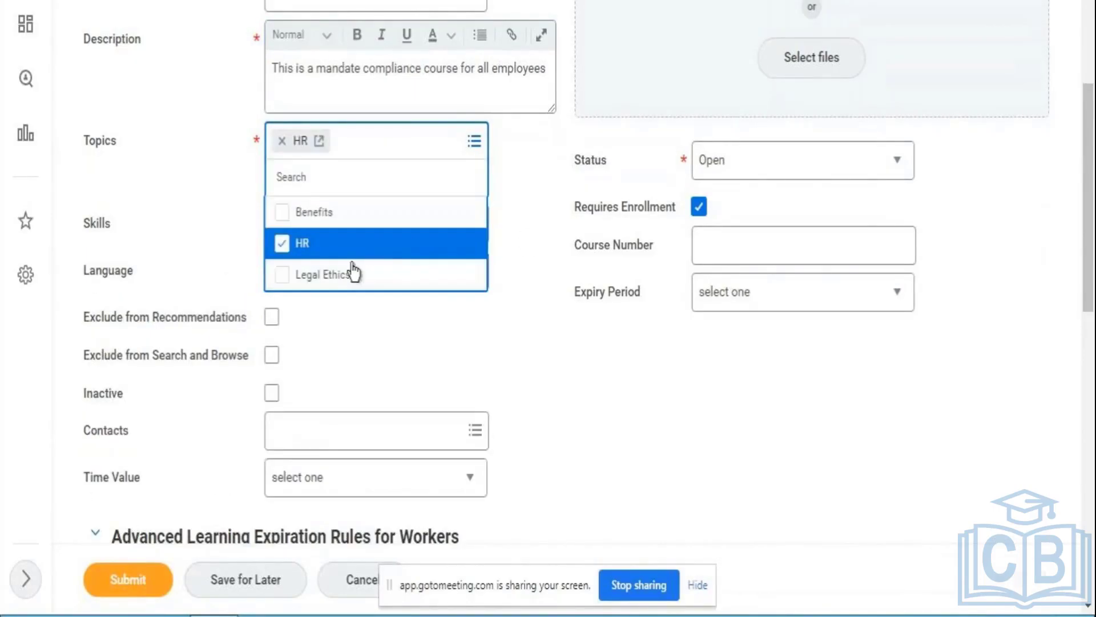
click(537, 215)
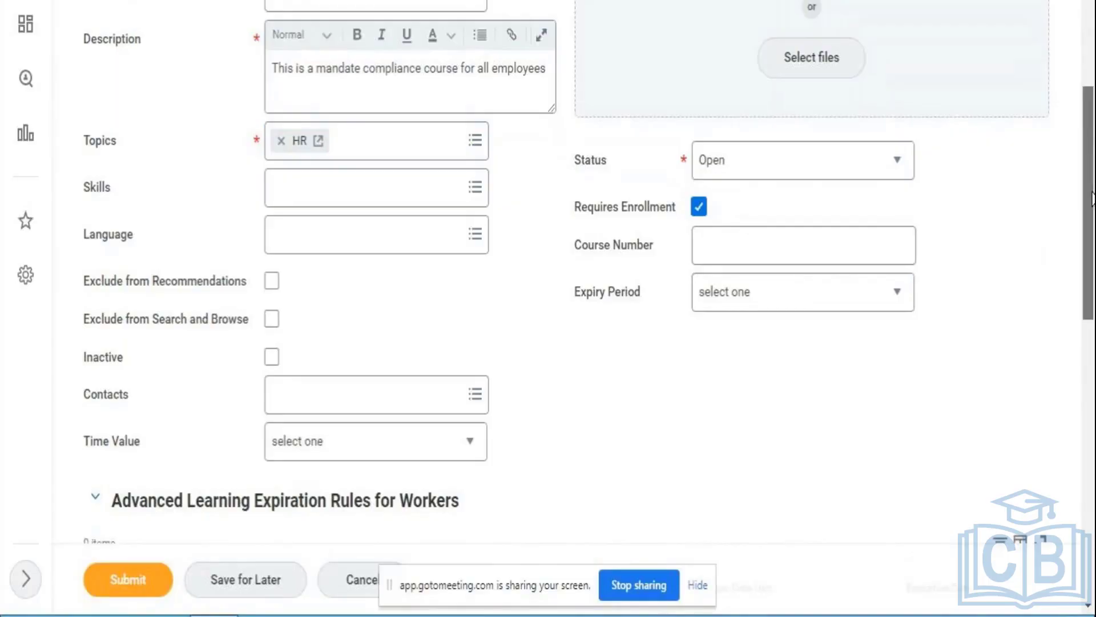
- Exclude the digital course from search and browse
drag(1093, 167, 1092, 217)
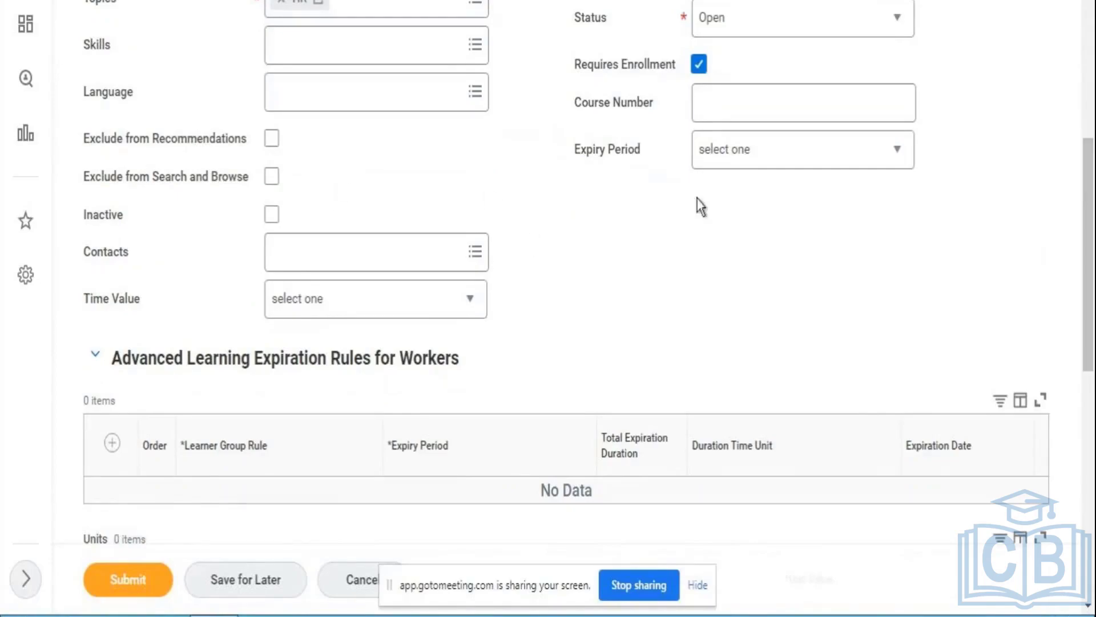
drag(1093, 277, 1094, 3)
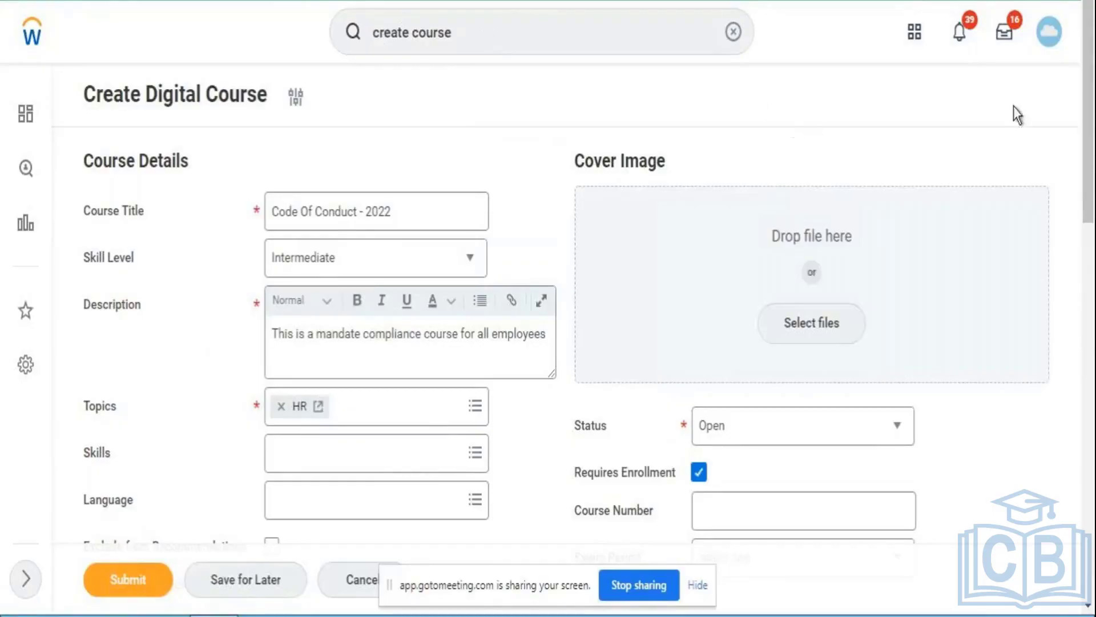
scroll(1090, 146, down, 6)
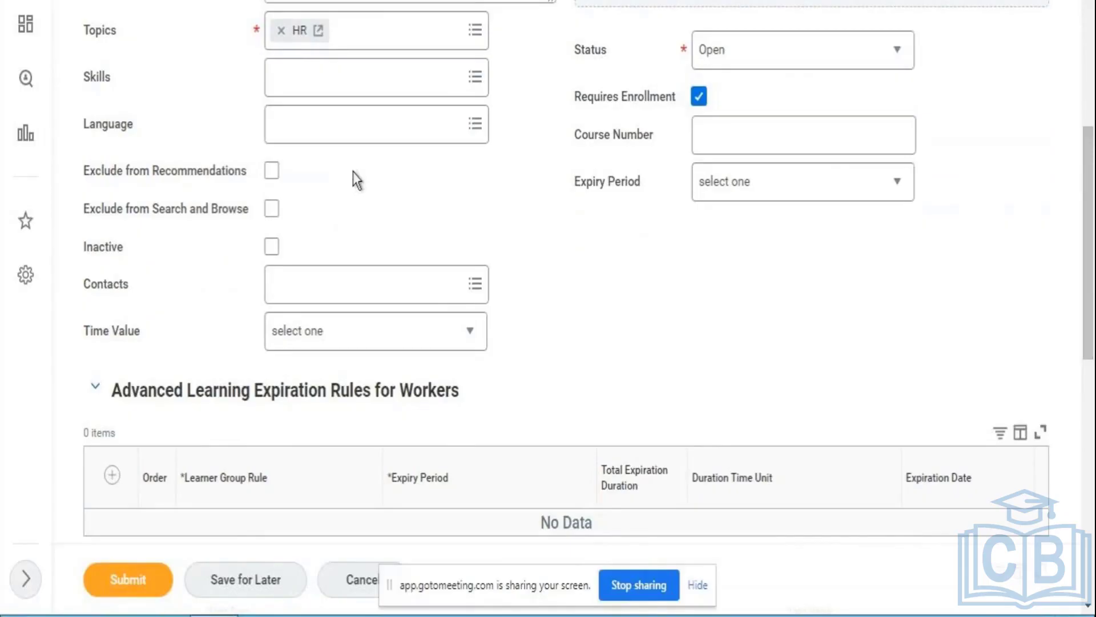
click(273, 209)
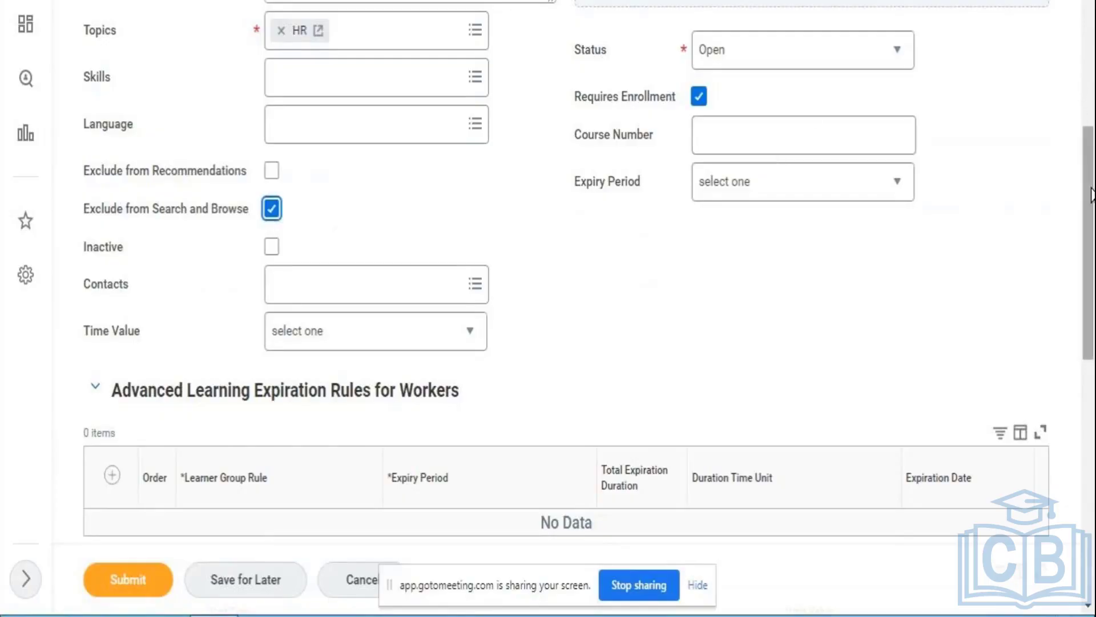
drag(1092, 194, 1091, 64)
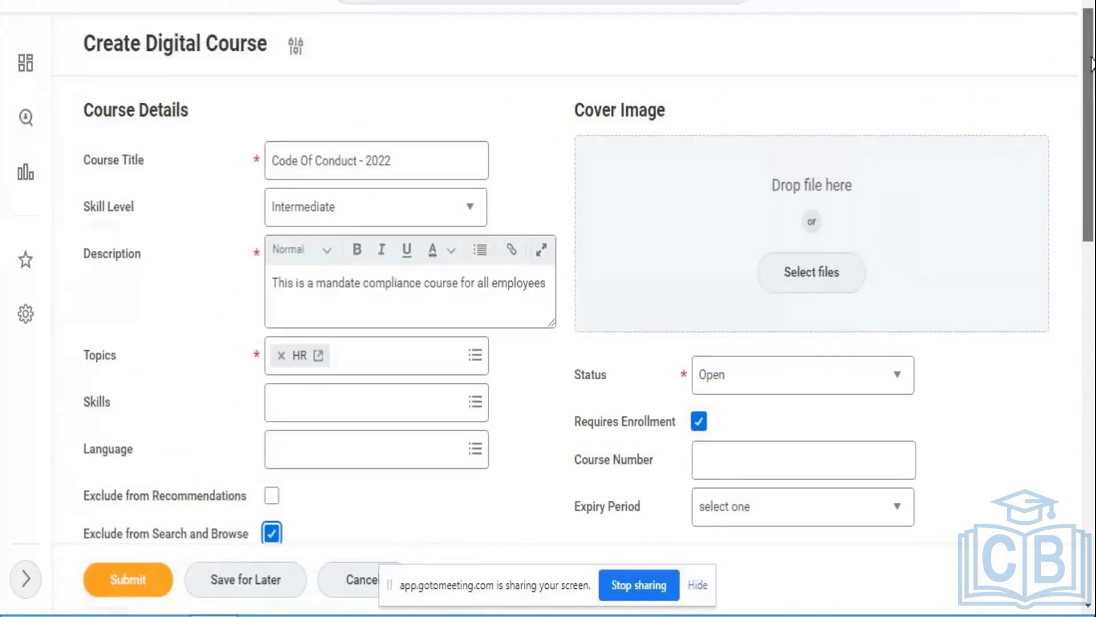
scroll(1091, 75, up, 1)
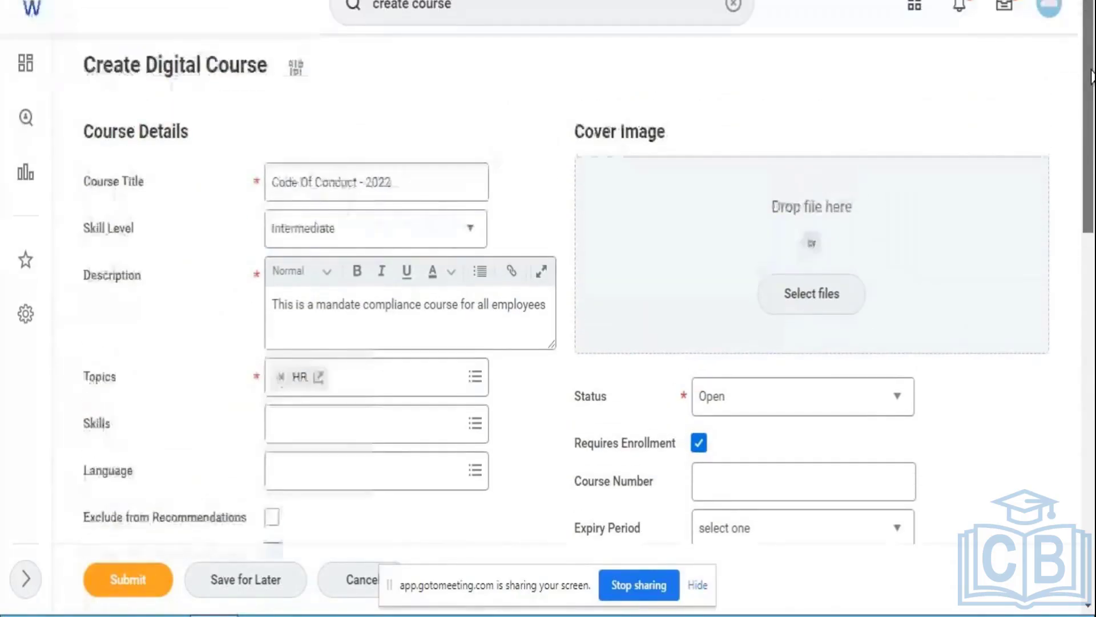
- Search the course contacts for the employee's first name and add the active Apple Vice President Admin_VSH worker as contact
drag(1091, 75, 1094, 160)
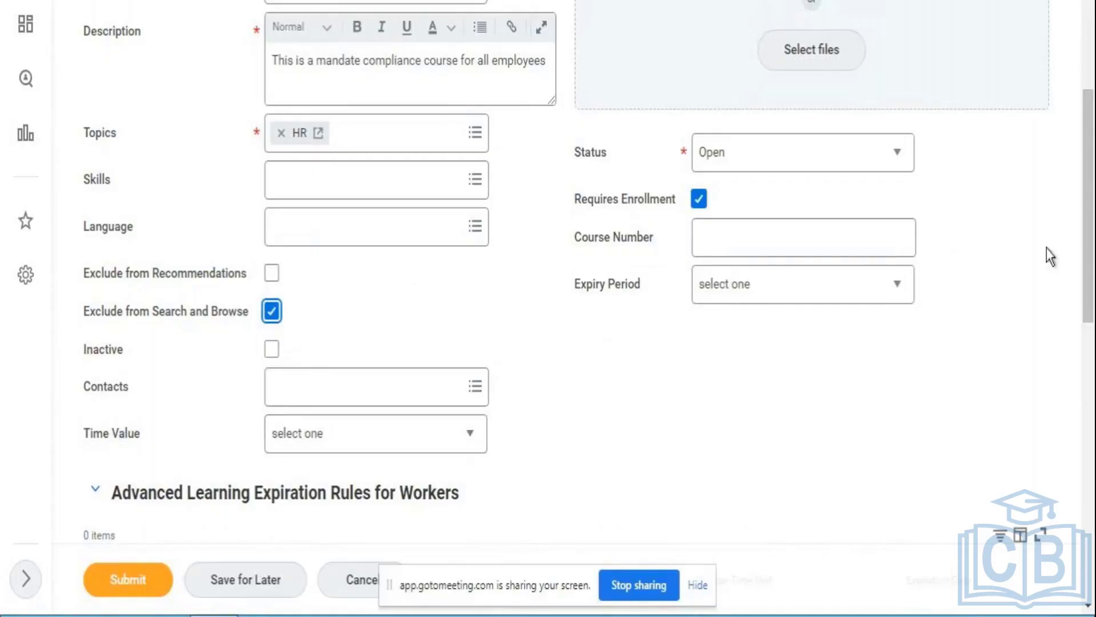
scroll(1090, 239, down, 5)
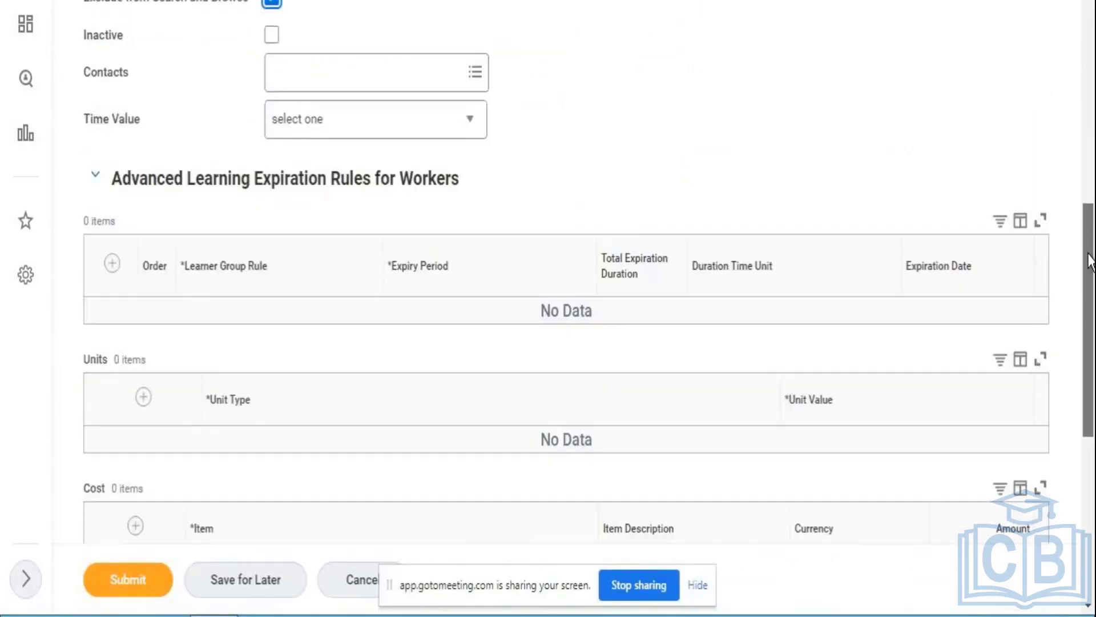
scroll(1085, 171, up, 3)
scroll(1085, 170, up, 1)
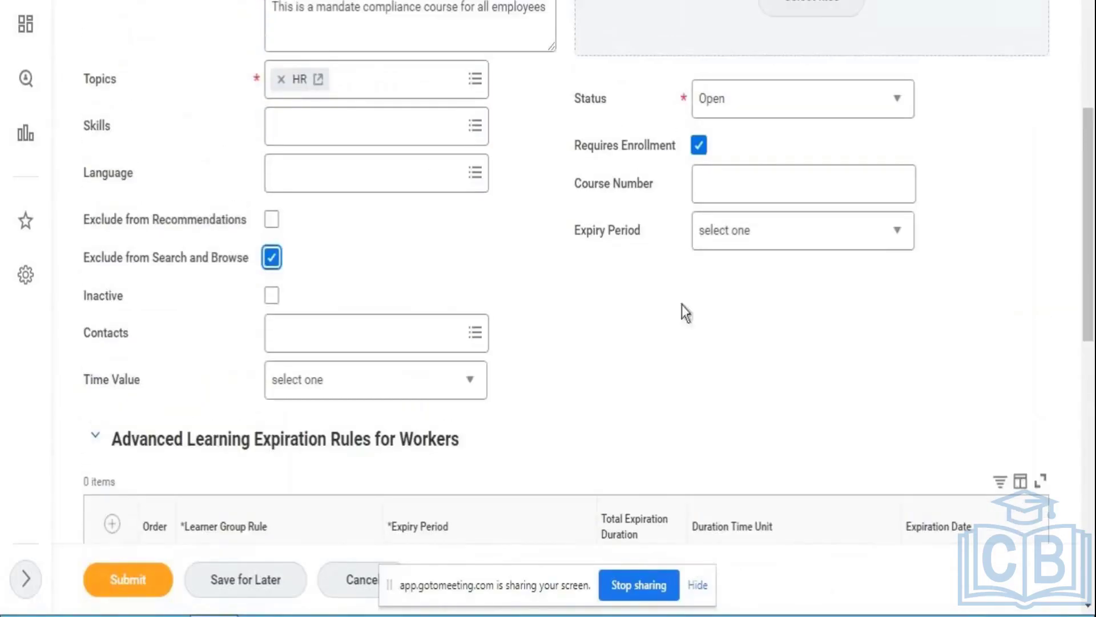
click(411, 324)
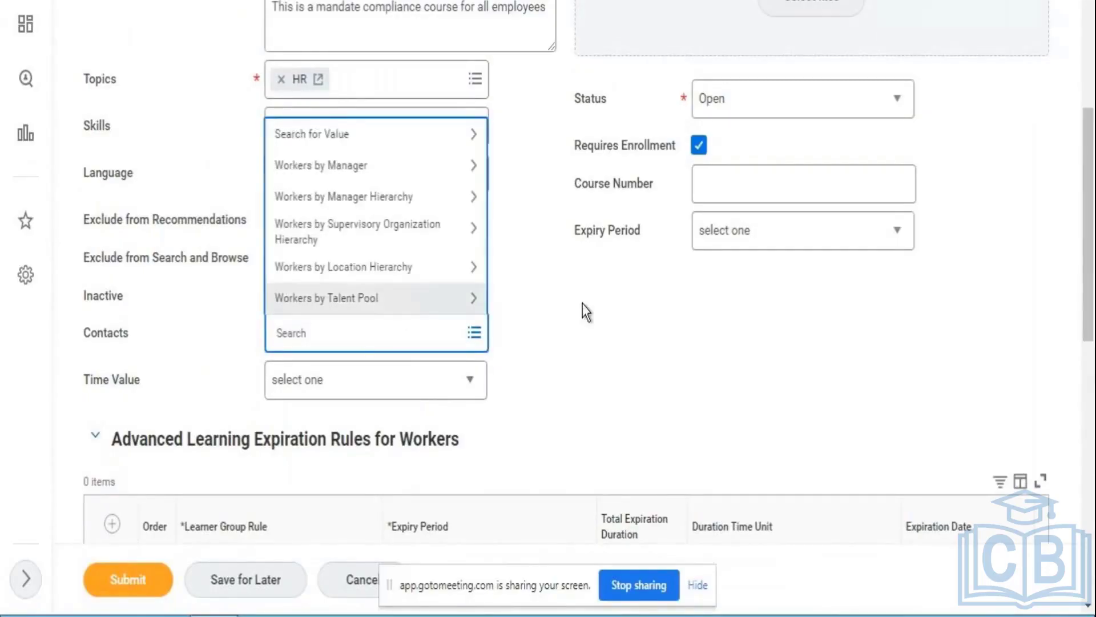
click(585, 345)
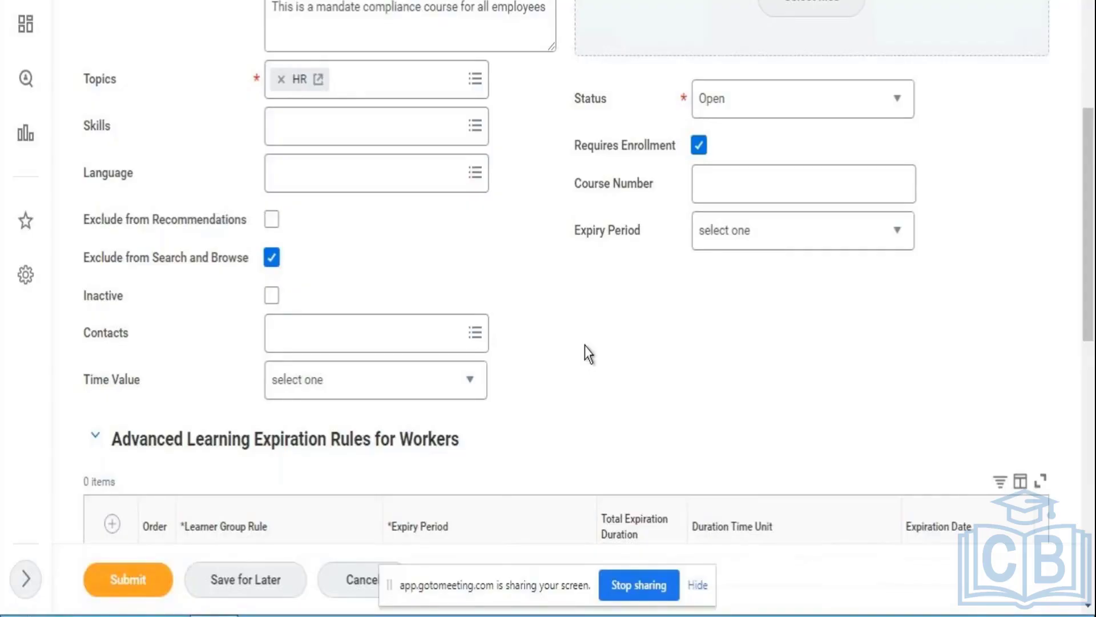
click(375, 323)
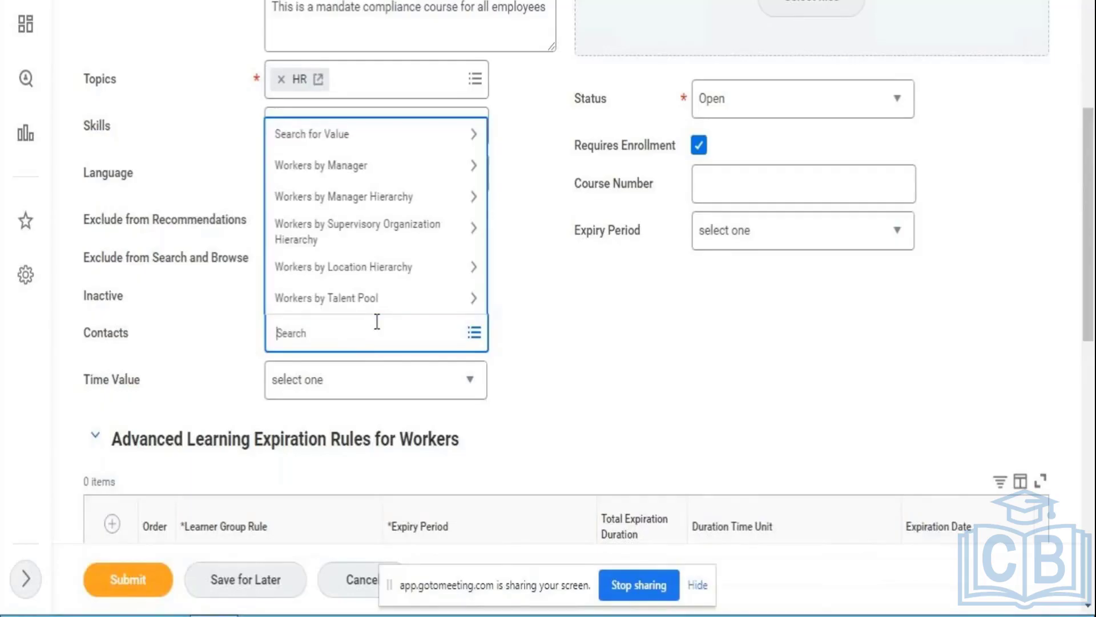
text(john)
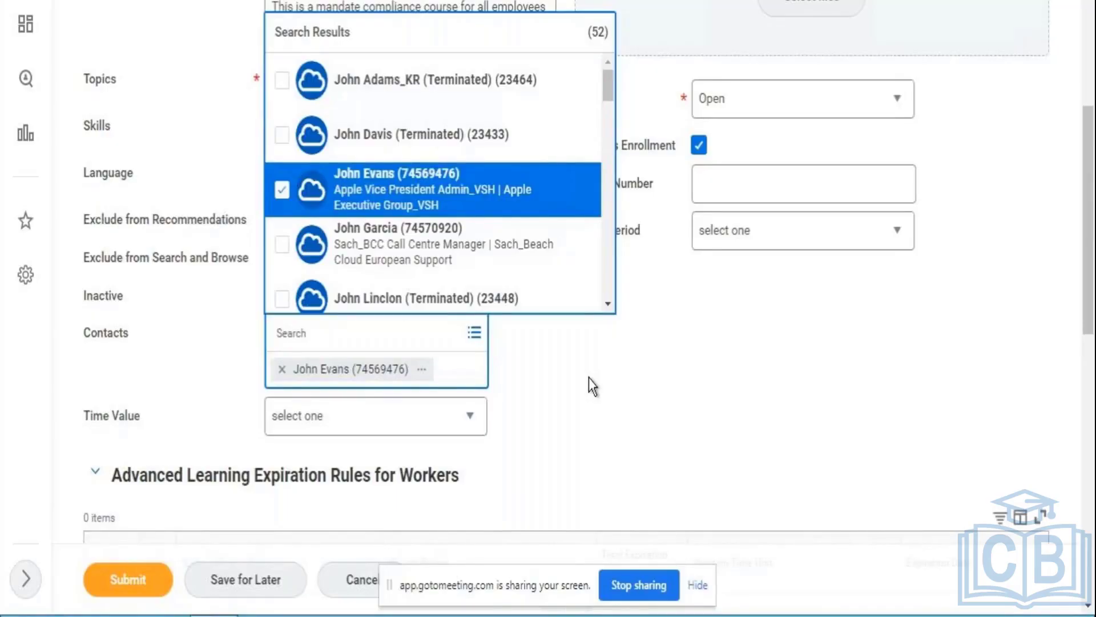
click(677, 351)
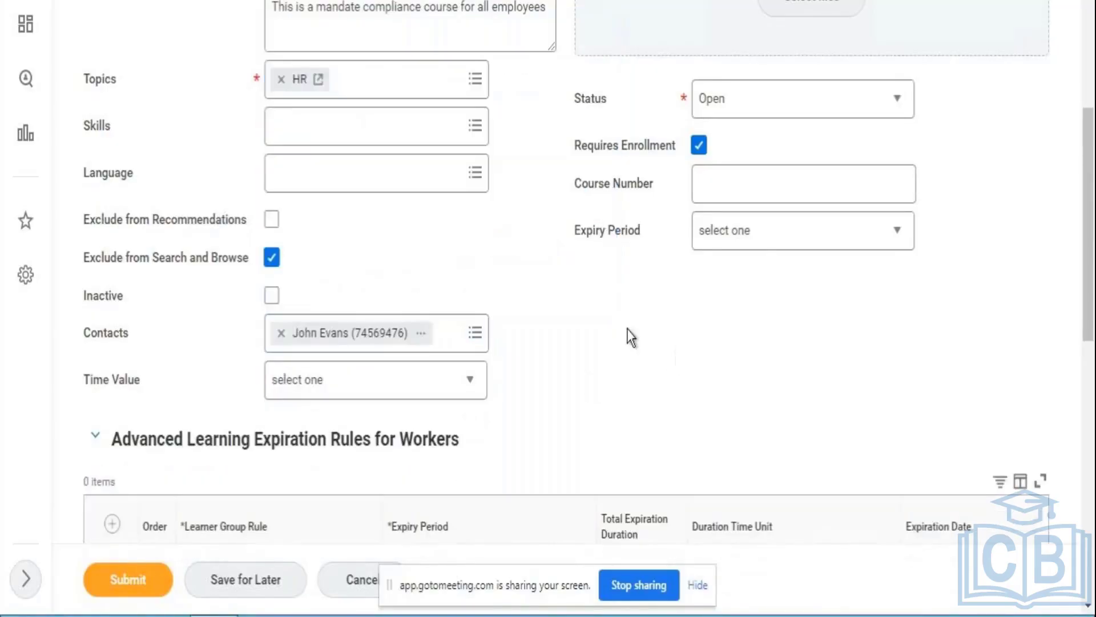
- Set the course's time value to Hours and its total course duration to 1
click(403, 375)
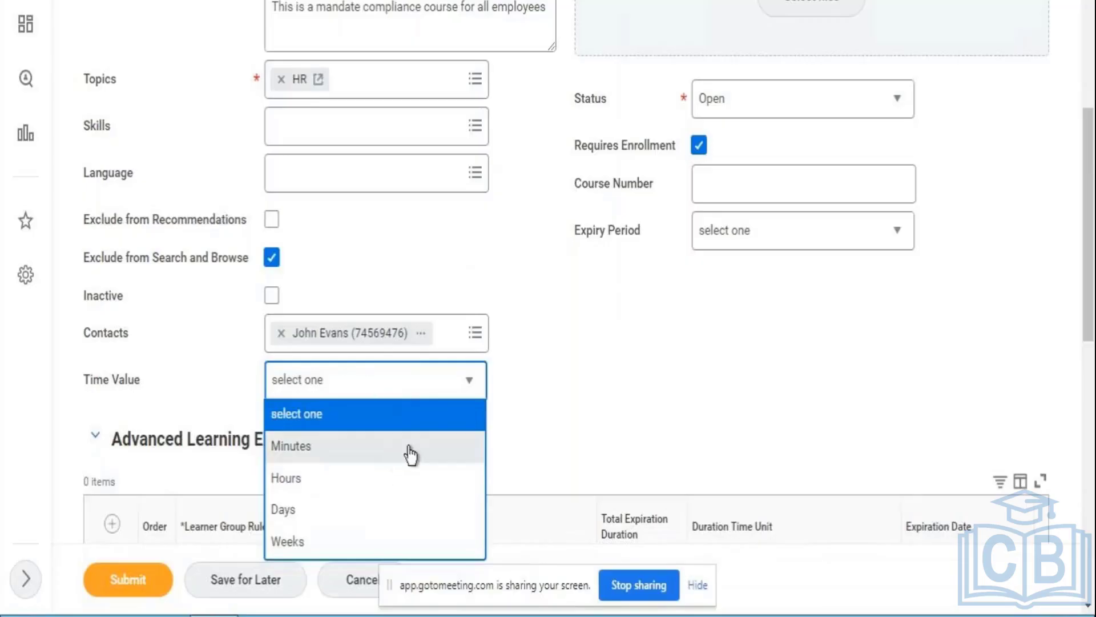
click(242, 347)
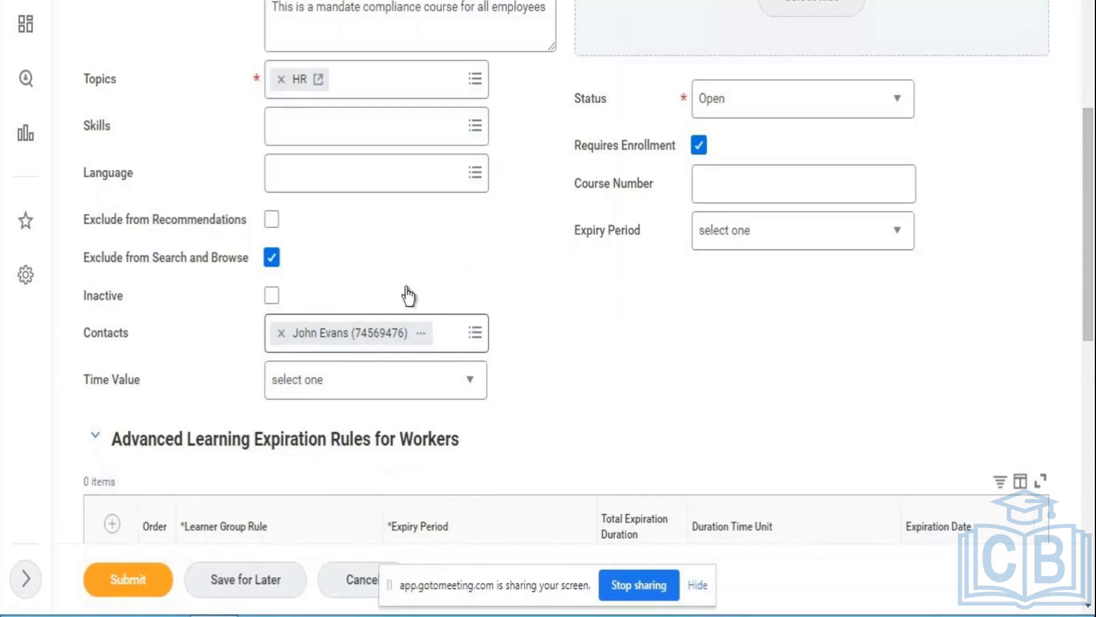
click(337, 384)
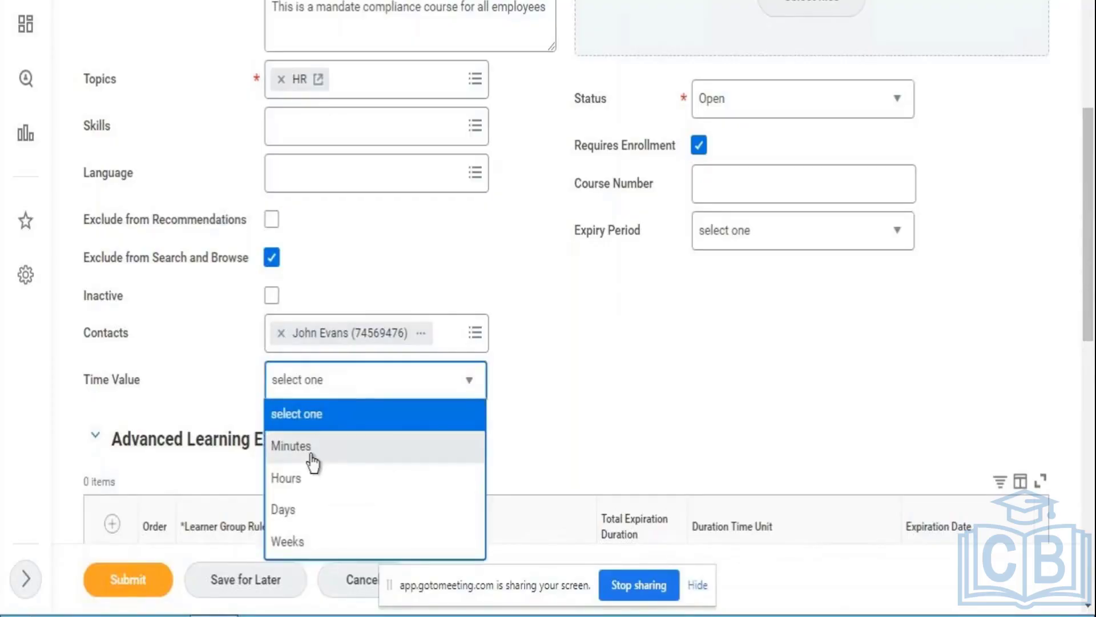
click(301, 480)
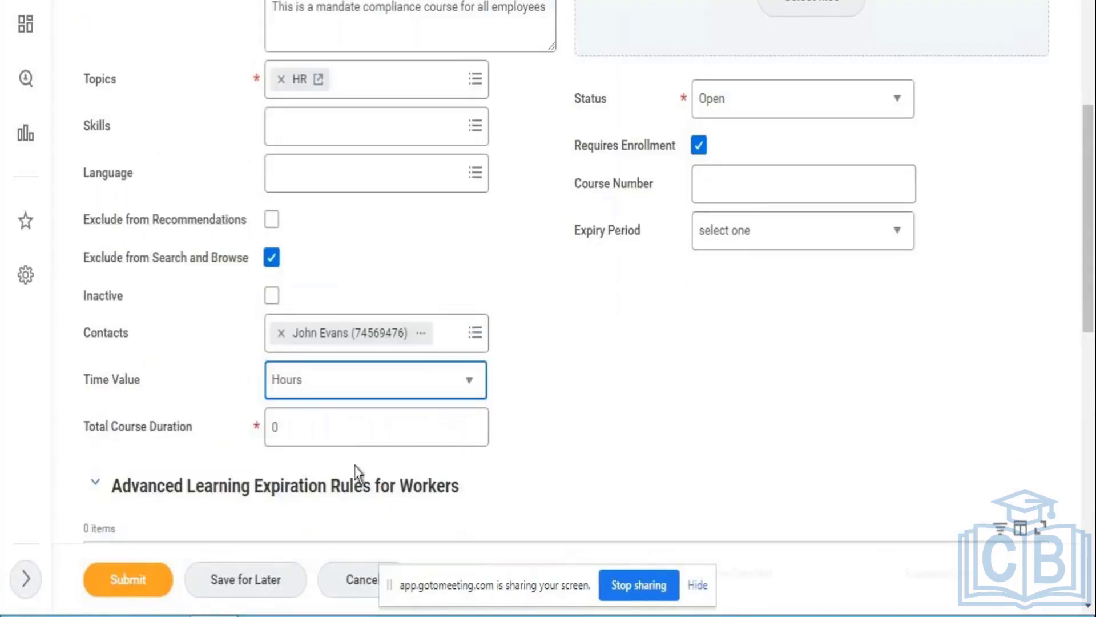
click(348, 435)
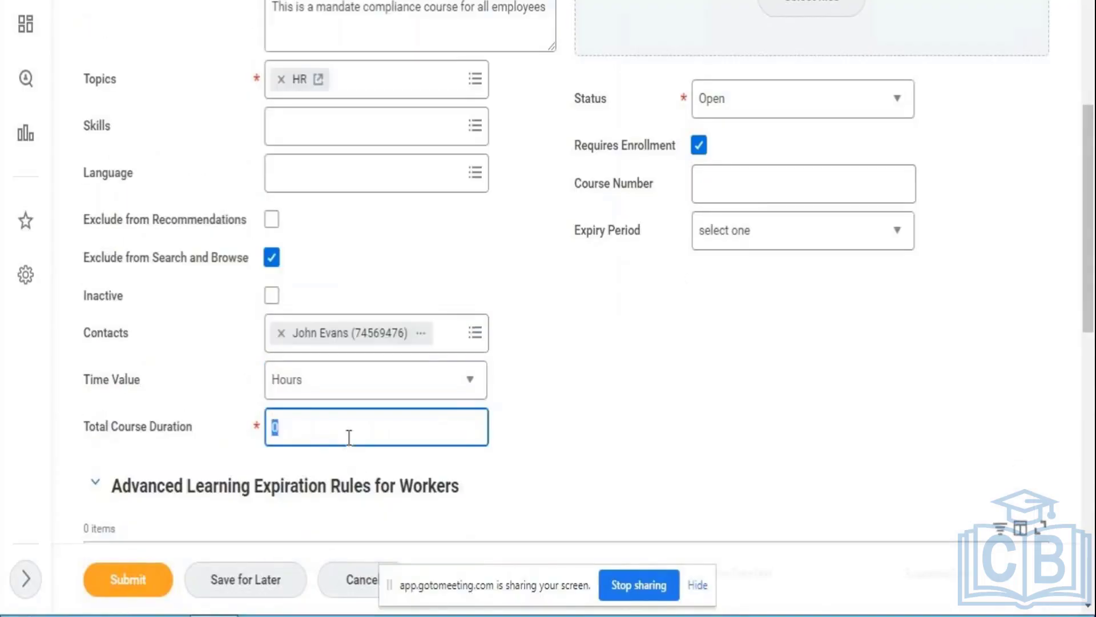
text(1)
- Turn off the enrollment requirement for the course
click(699, 145)
click(700, 143)
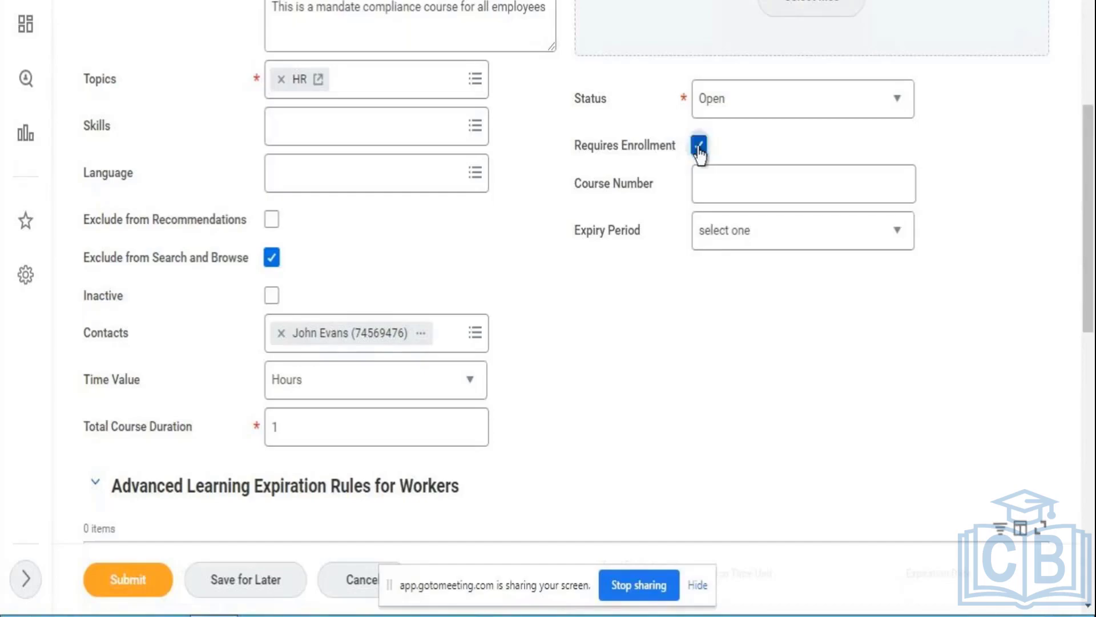
click(698, 146)
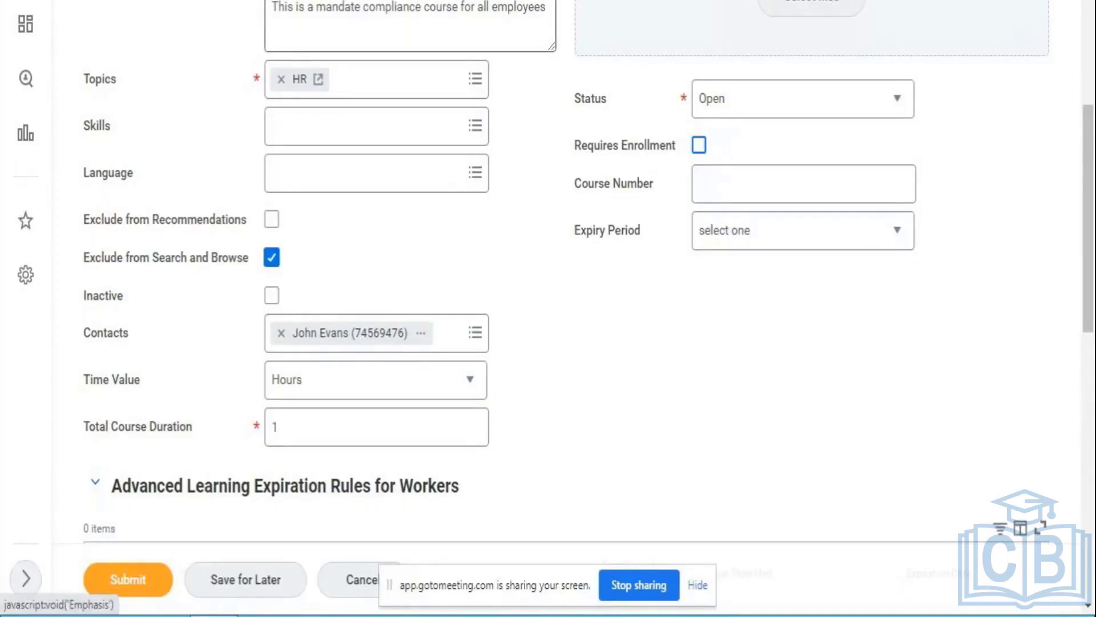
- Duplicate the current browser tab
right_click(440, 1)
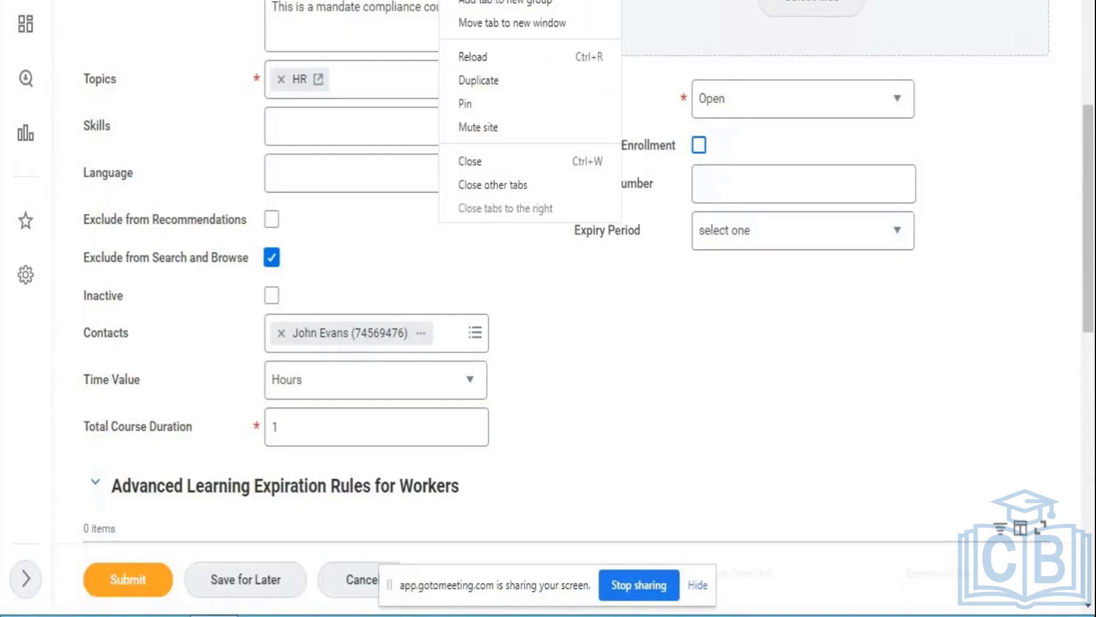
click(475, 76)
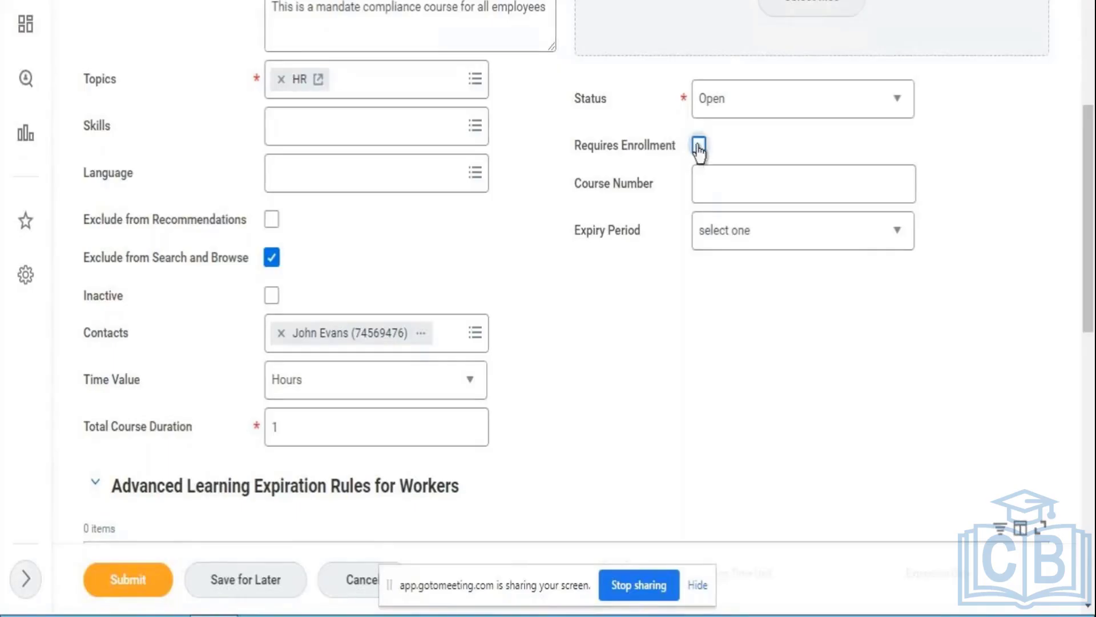
- Turn the course's enrollment requirement back on and activate the course number field
click(698, 146)
drag(1086, 222, 1093, 180)
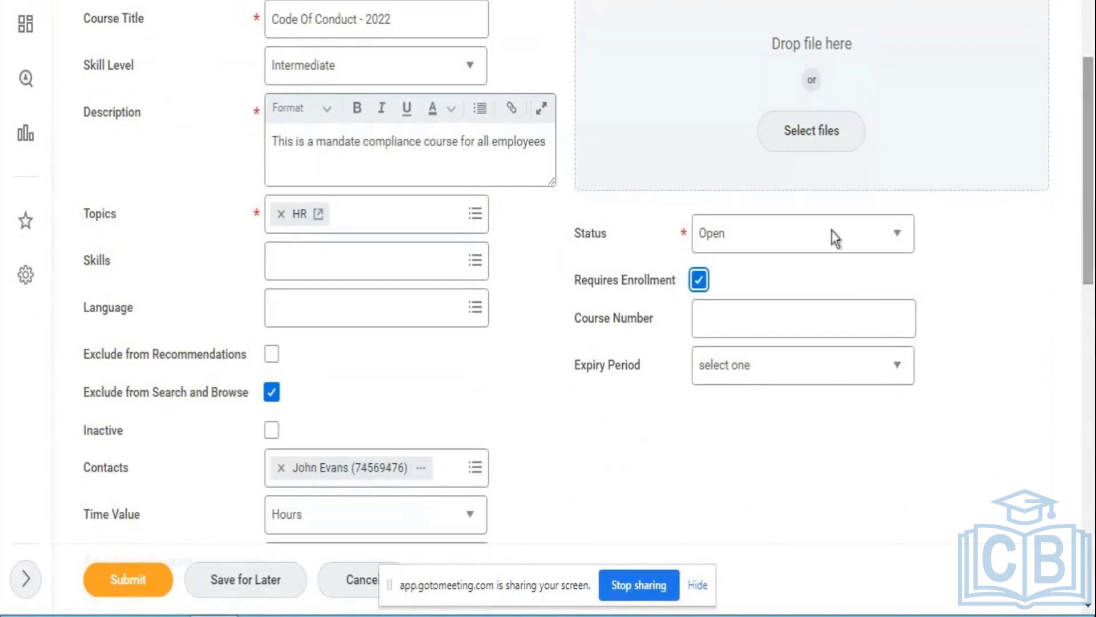
click(711, 328)
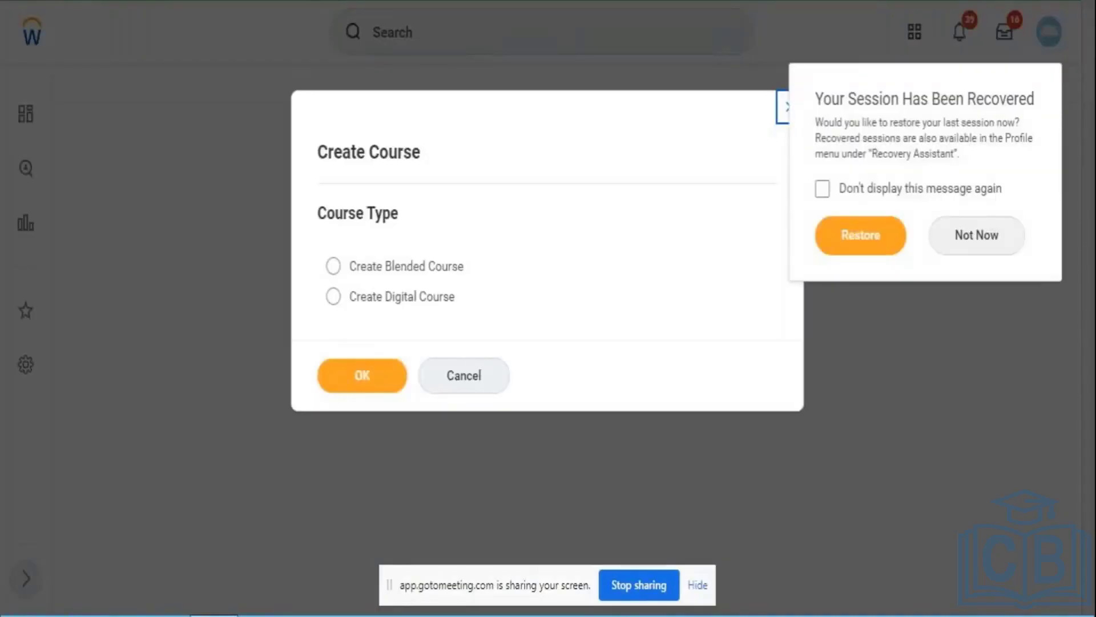
- Decline restoring the recovered session and cancel the Create Course dialog in the duplicate tab
click(1009, 236)
click(1009, 236)
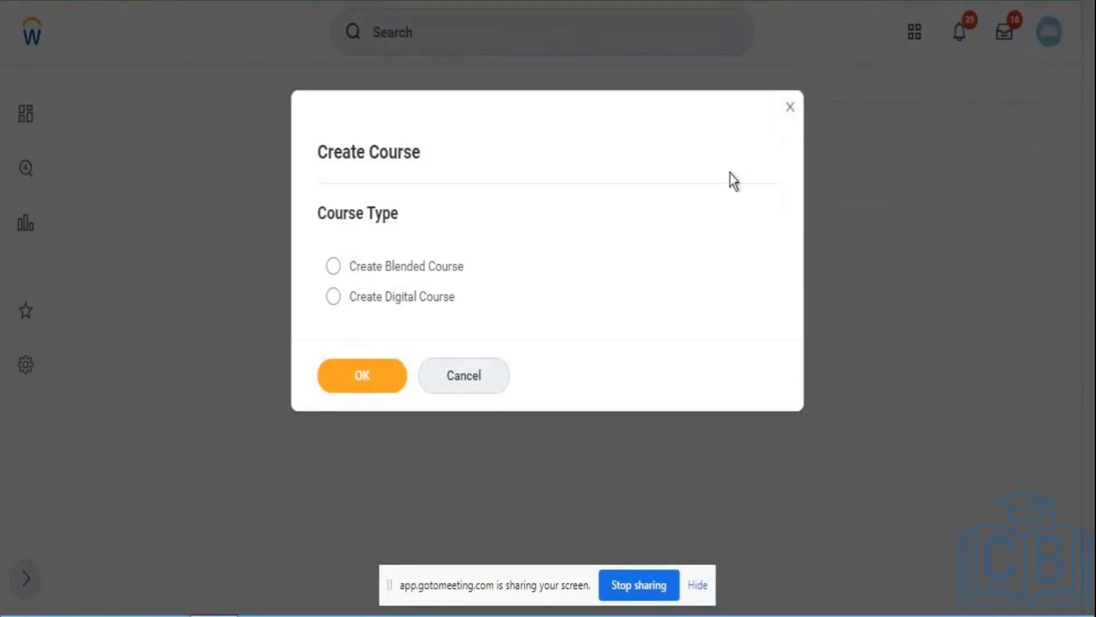
click(790, 108)
click(469, 382)
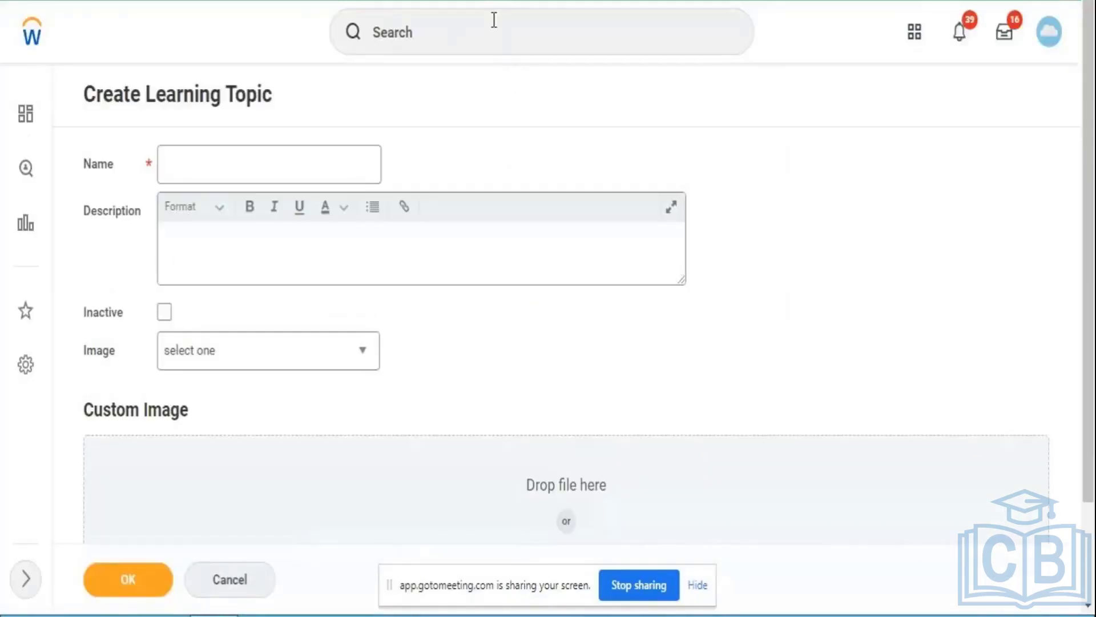
- Search for "public" and open the Public Web Services report
click(494, 20)
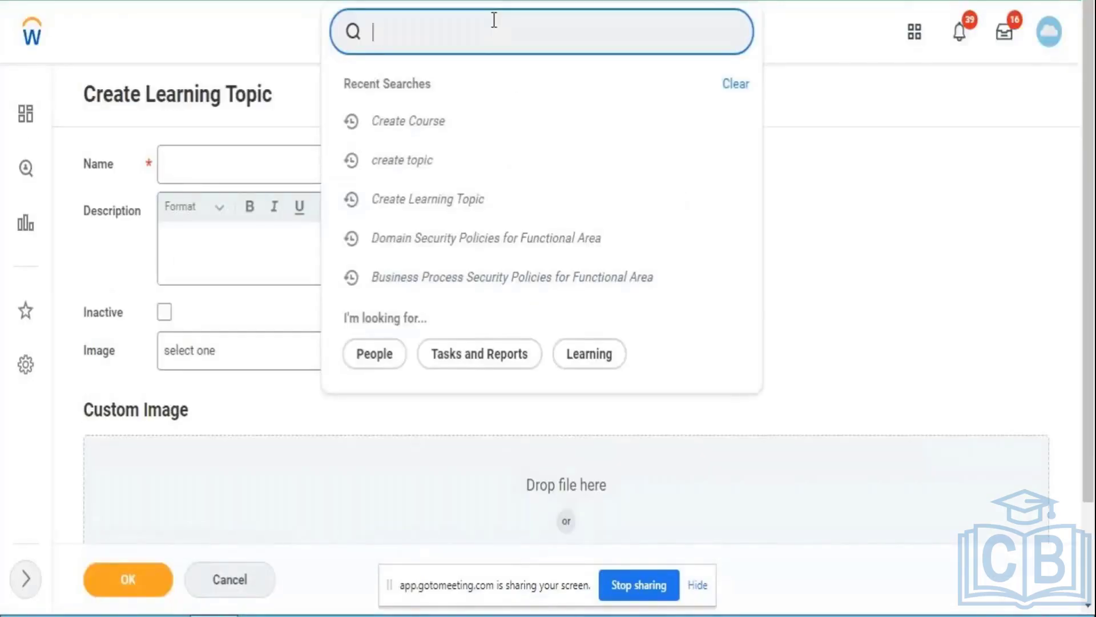
text(public)
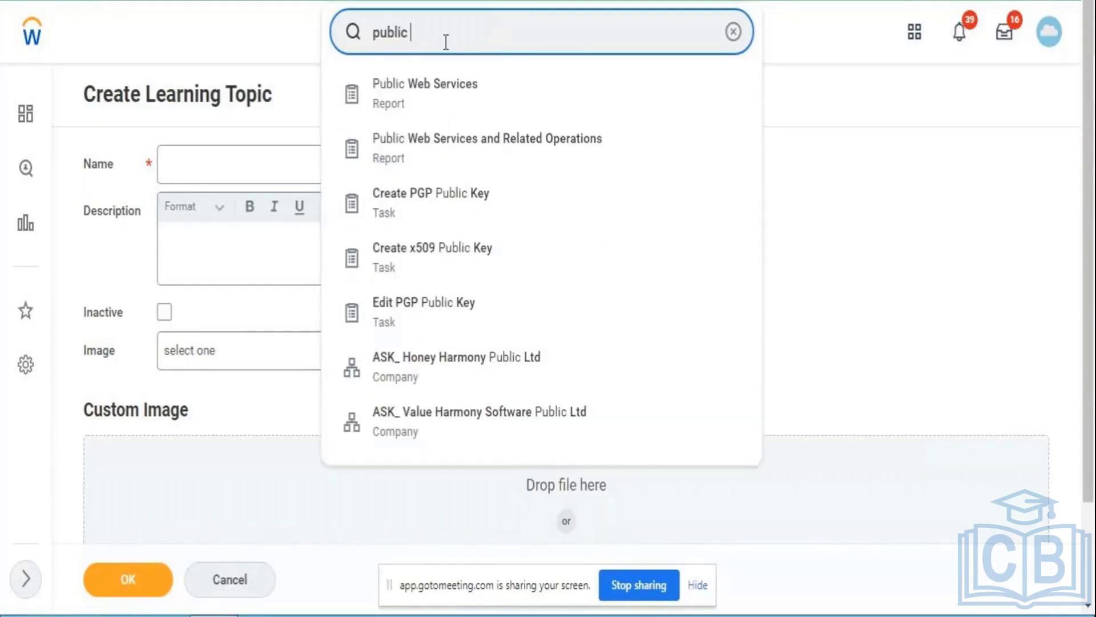
click(416, 95)
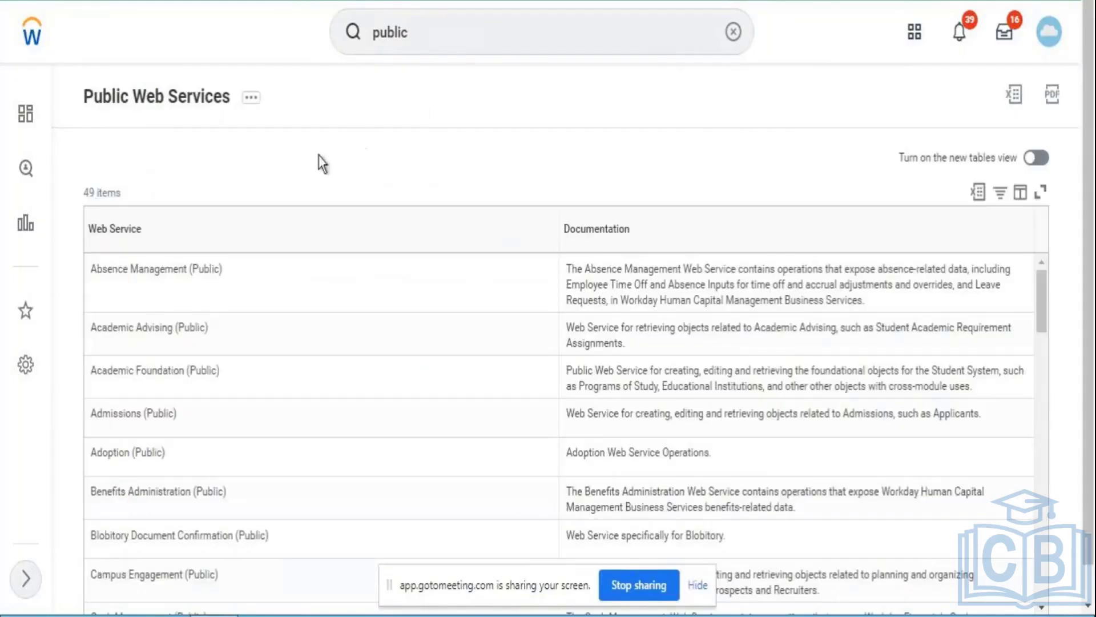
- Choose Learning (Public) as the value for an "is" filter condition on the Web Service column
click(270, 246)
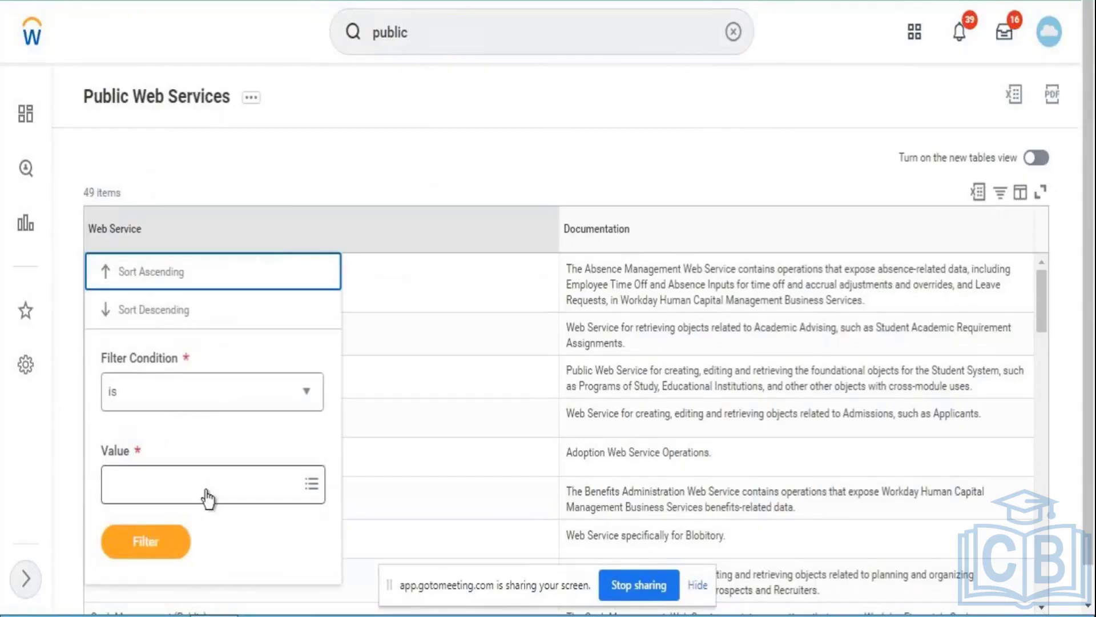
click(208, 492)
text(lea)
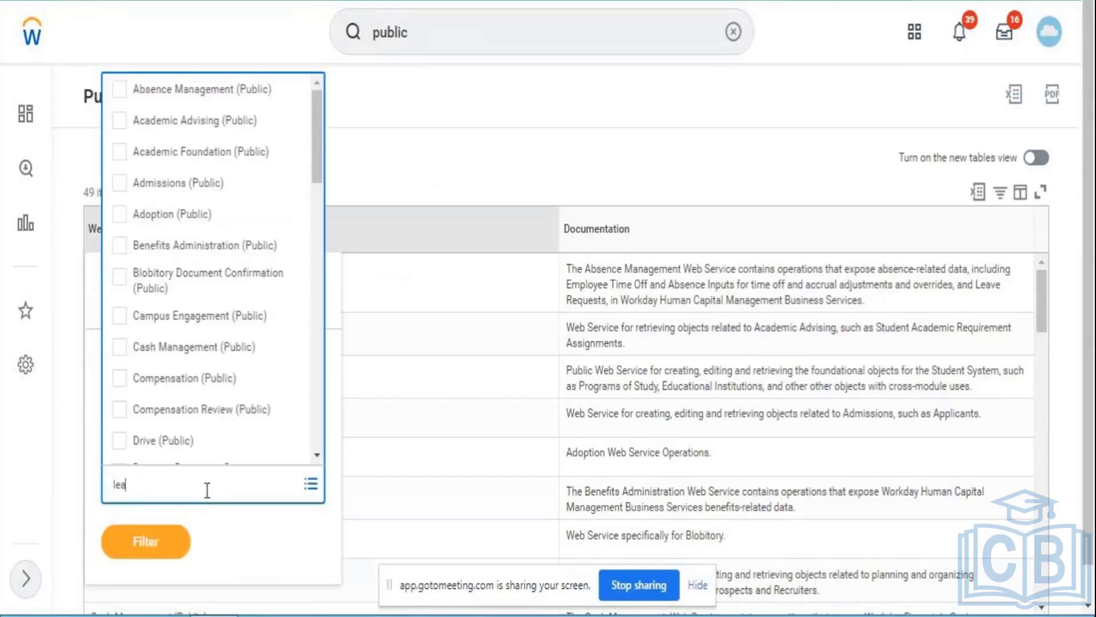
text(rning)
key(Return)
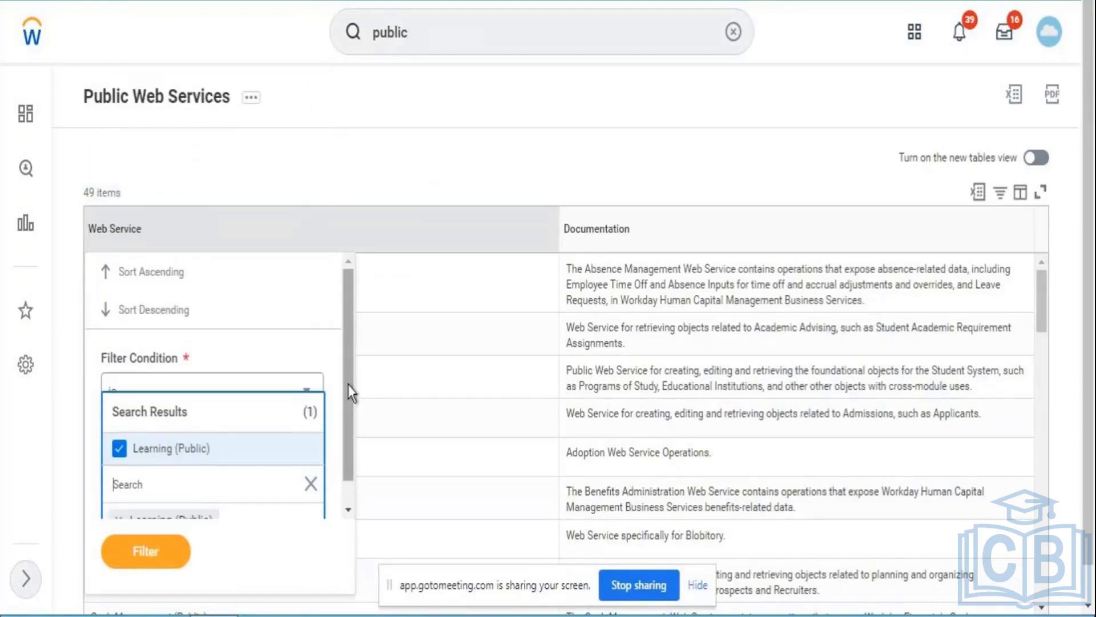
drag(347, 407, 340, 461)
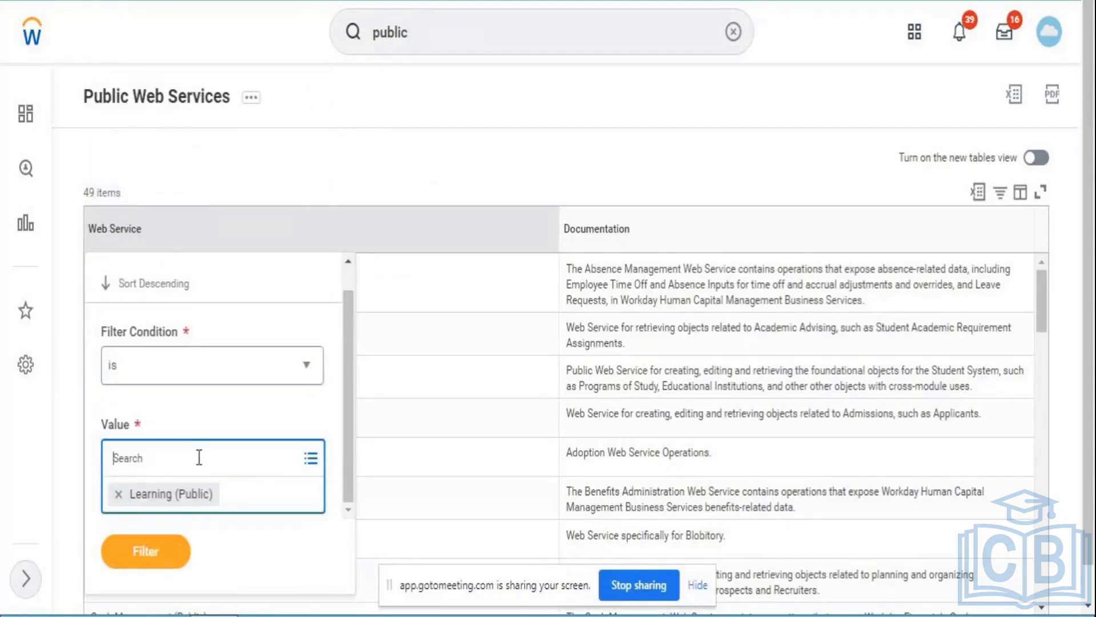
- Try to find "course" among the filter values, clear that search and apply the Learning (Public) filter
click(199, 457)
text(course)
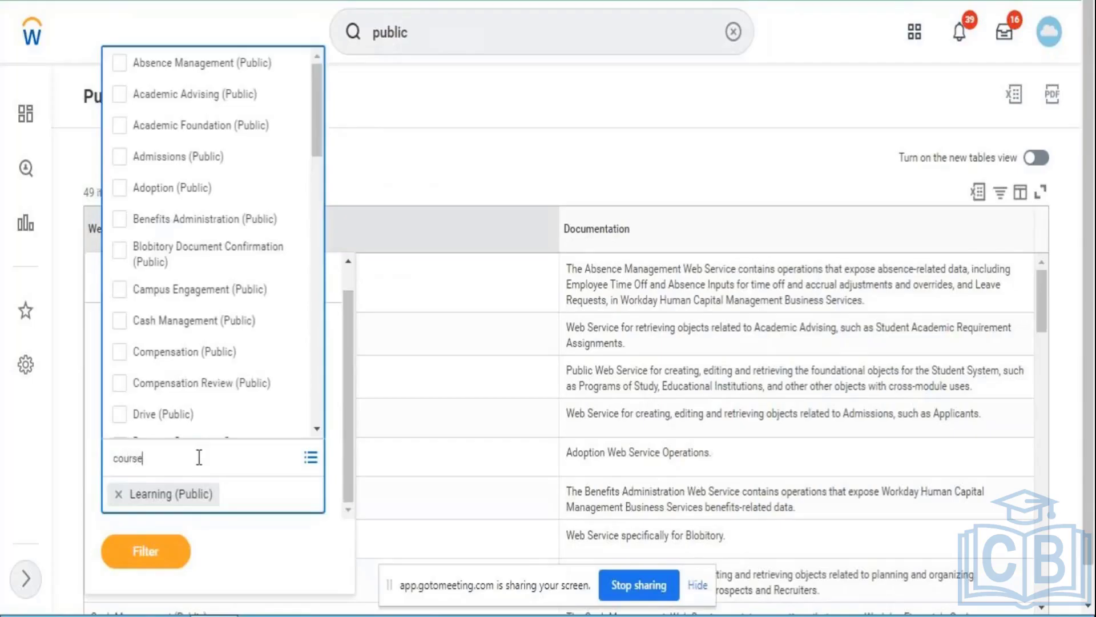
key(Return)
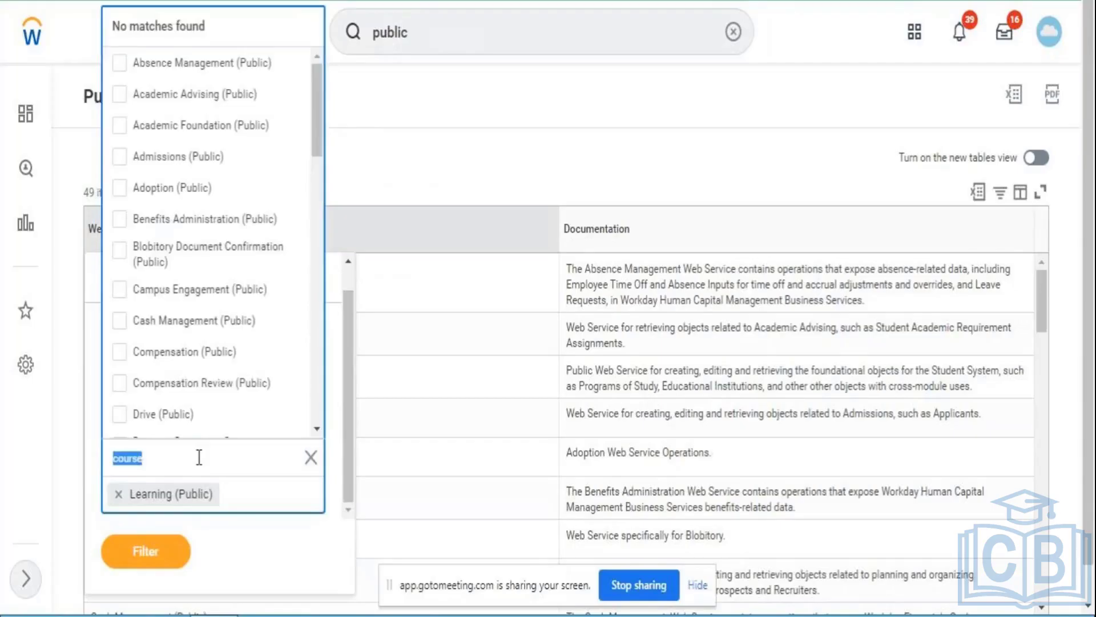
click(310, 458)
click(177, 553)
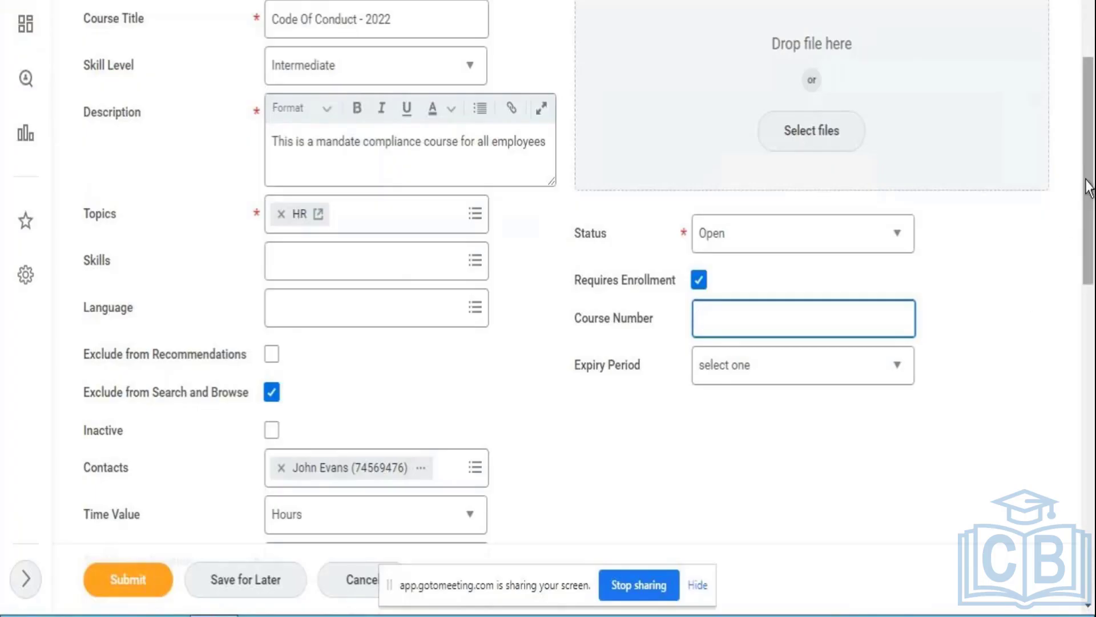
- Set the Code Of Conduct - 2022 course's Expiry Period to Date and view the Expiration Date calendar without choosing a date
scroll(1086, 197, down, 1)
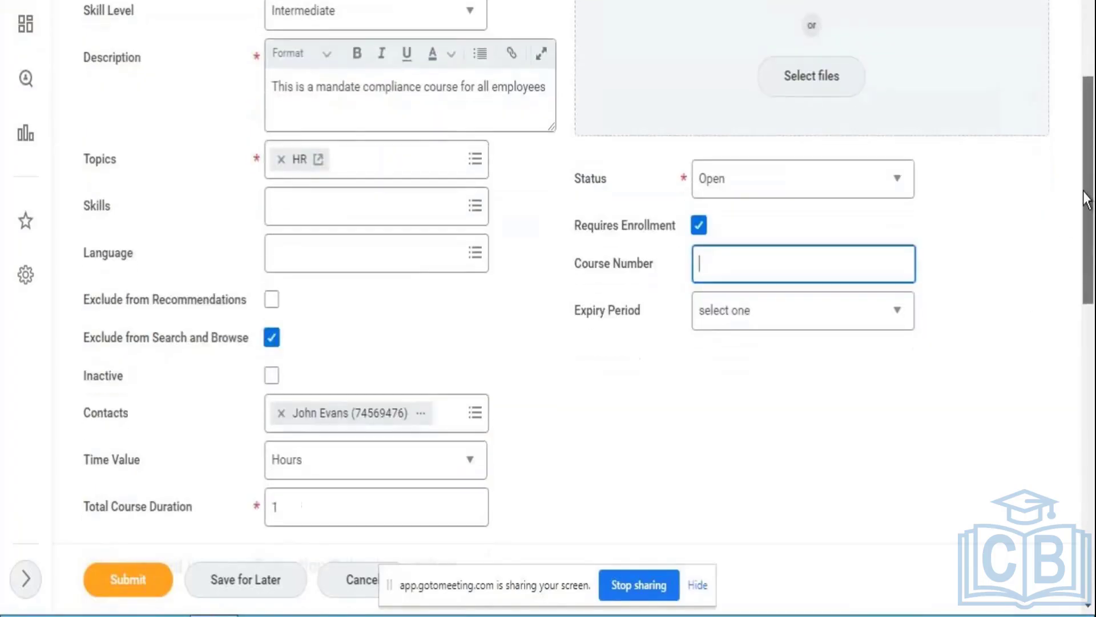
scroll(1087, 197, down, 2)
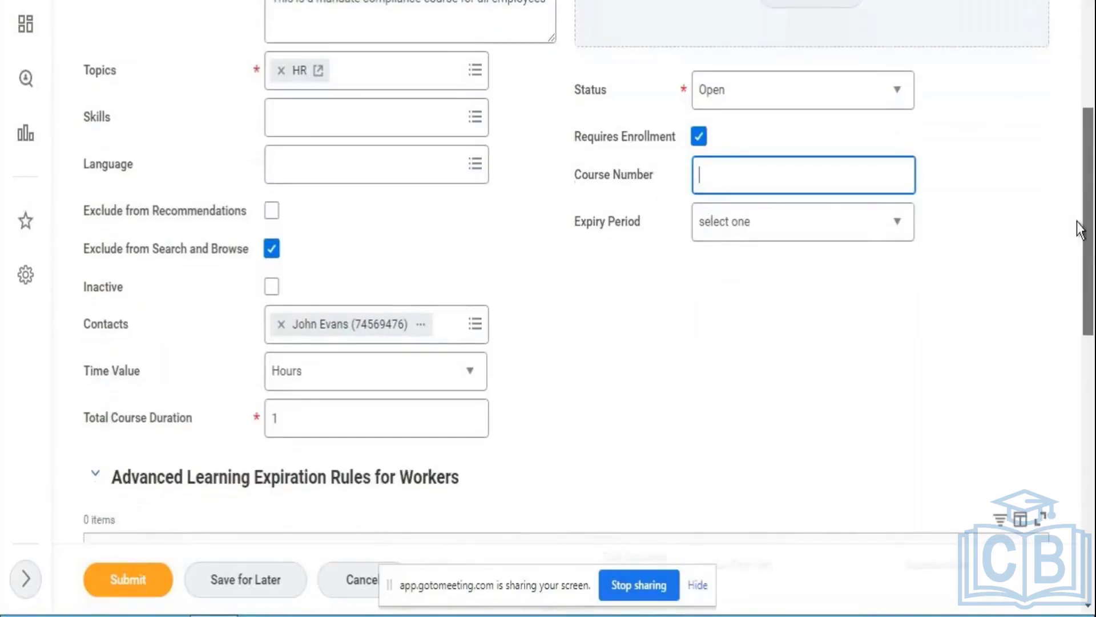
click(778, 235)
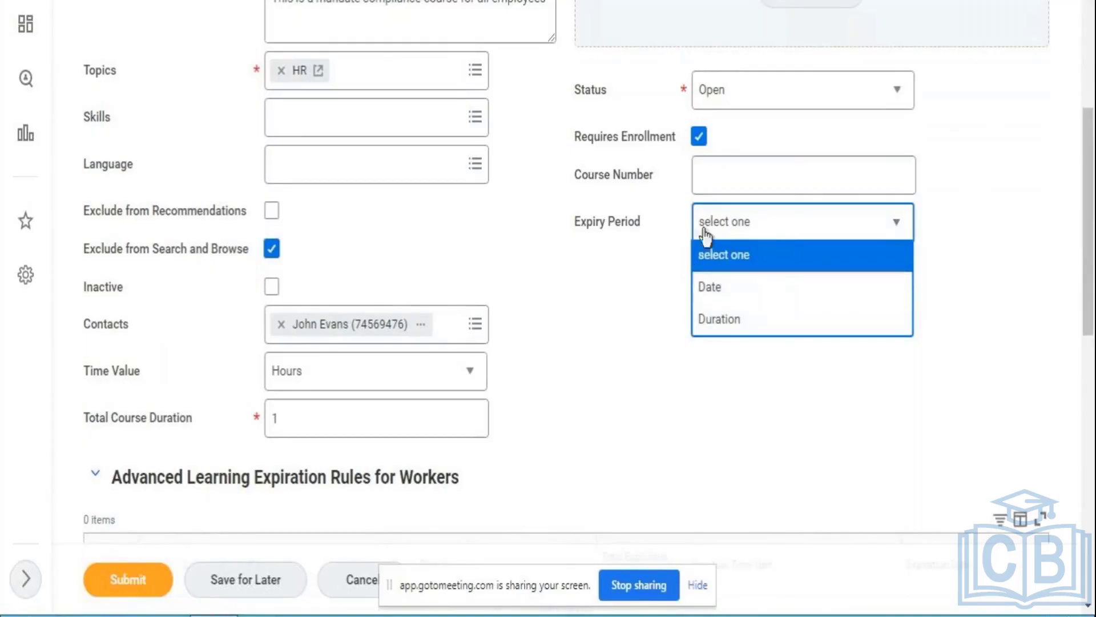
click(601, 294)
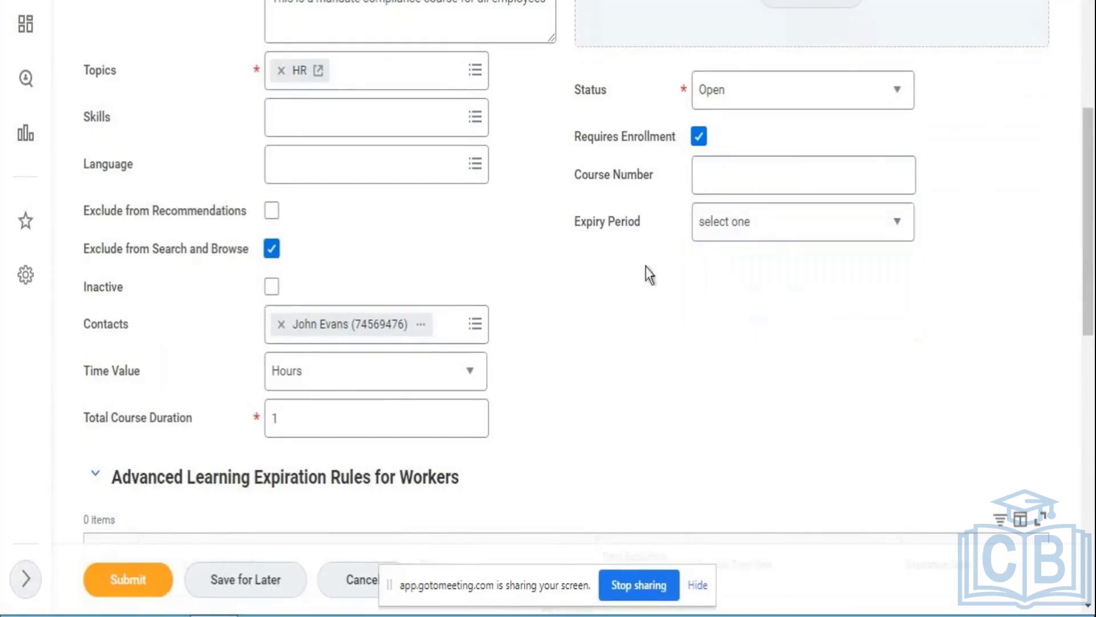
click(764, 232)
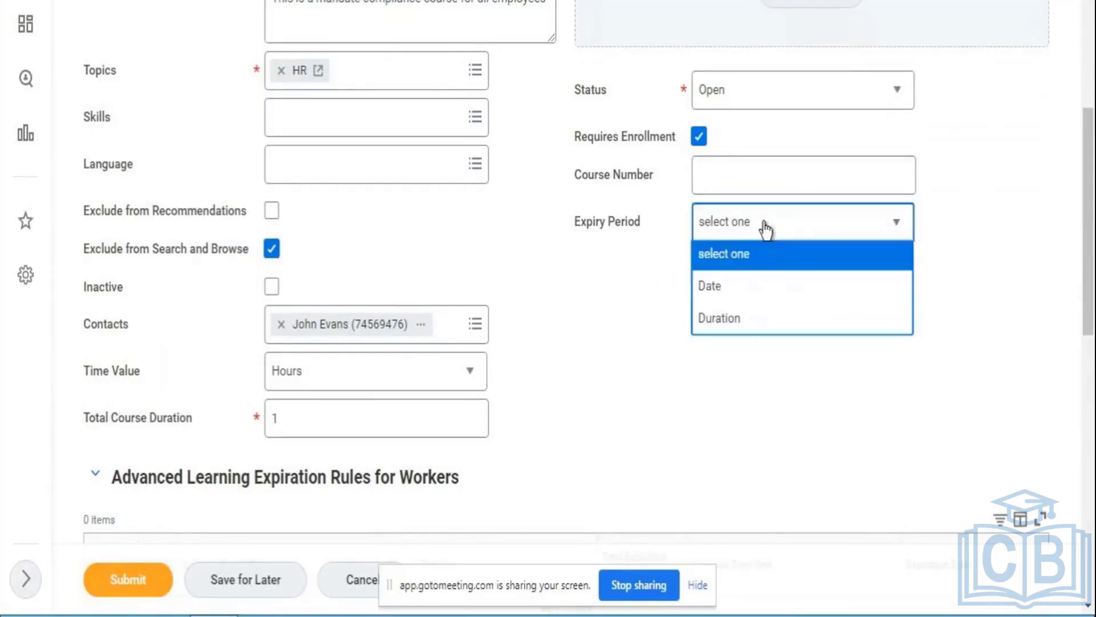
click(728, 296)
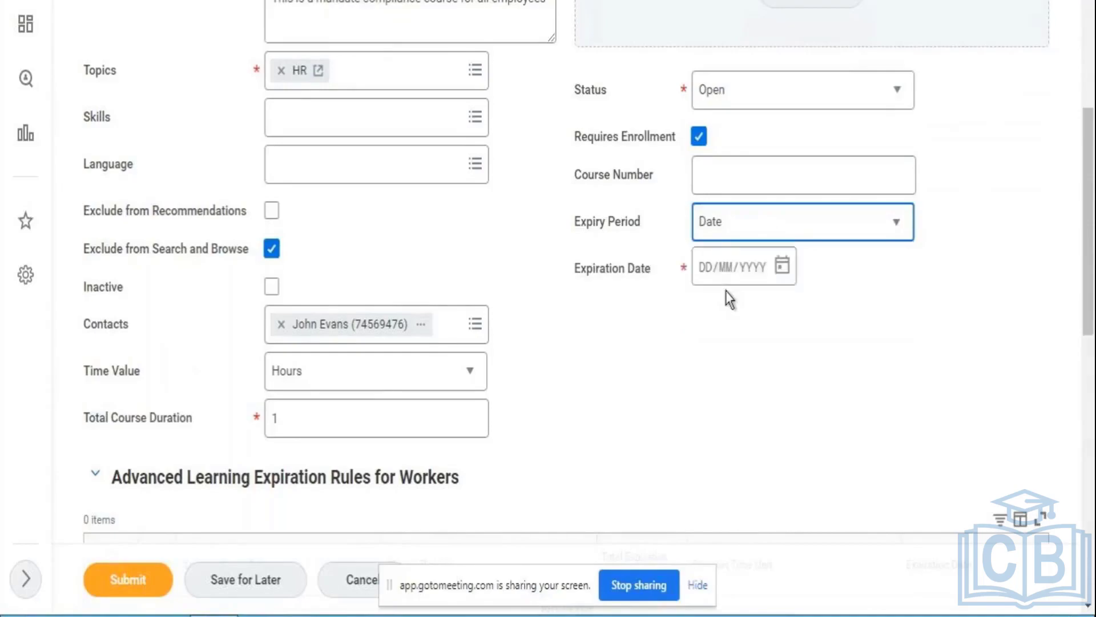
click(782, 266)
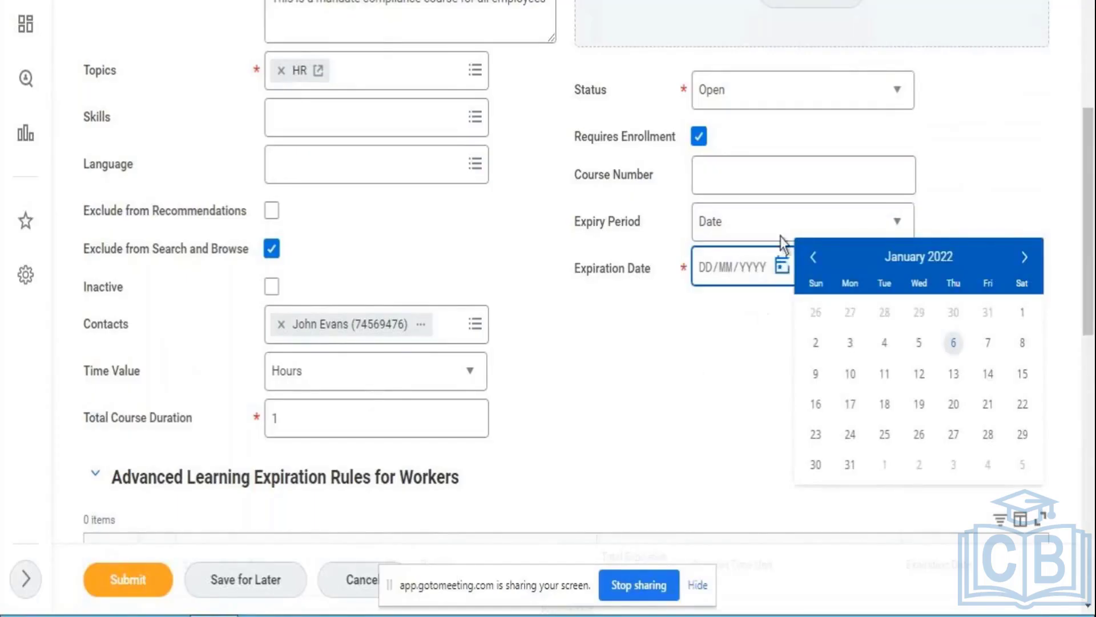
click(718, 389)
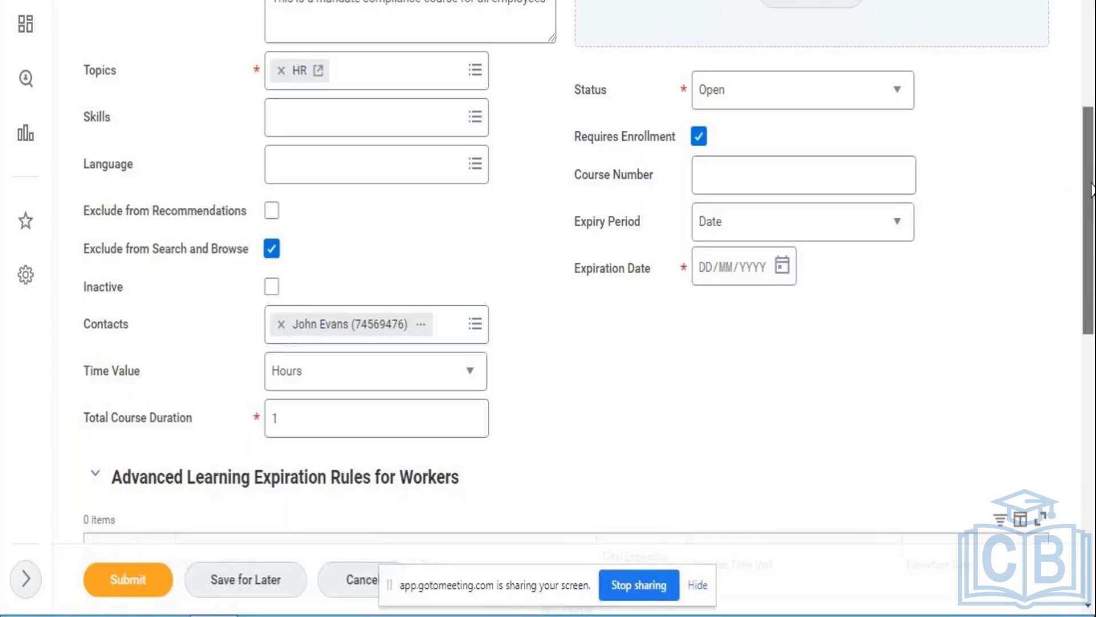
- Reset the course's Expiry Period to "select one"
mouse_move(1091, 190)
mouse_down()
mouse_move(1091, 94)
mouse_move(1091, 196)
mouse_up()
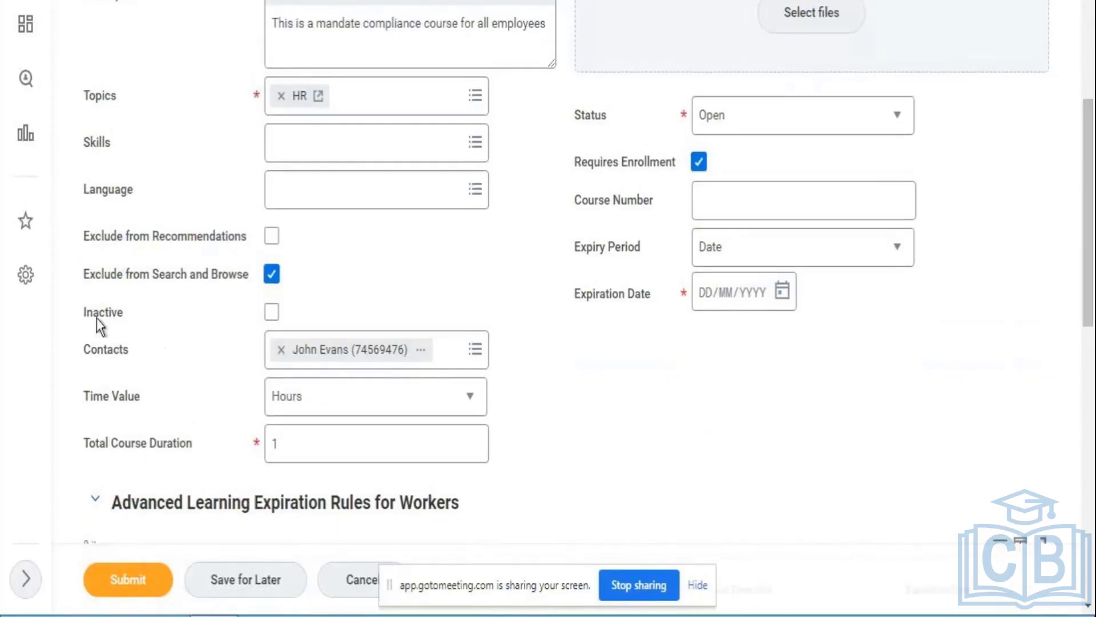
drag(83, 314, 242, 316)
click(772, 253)
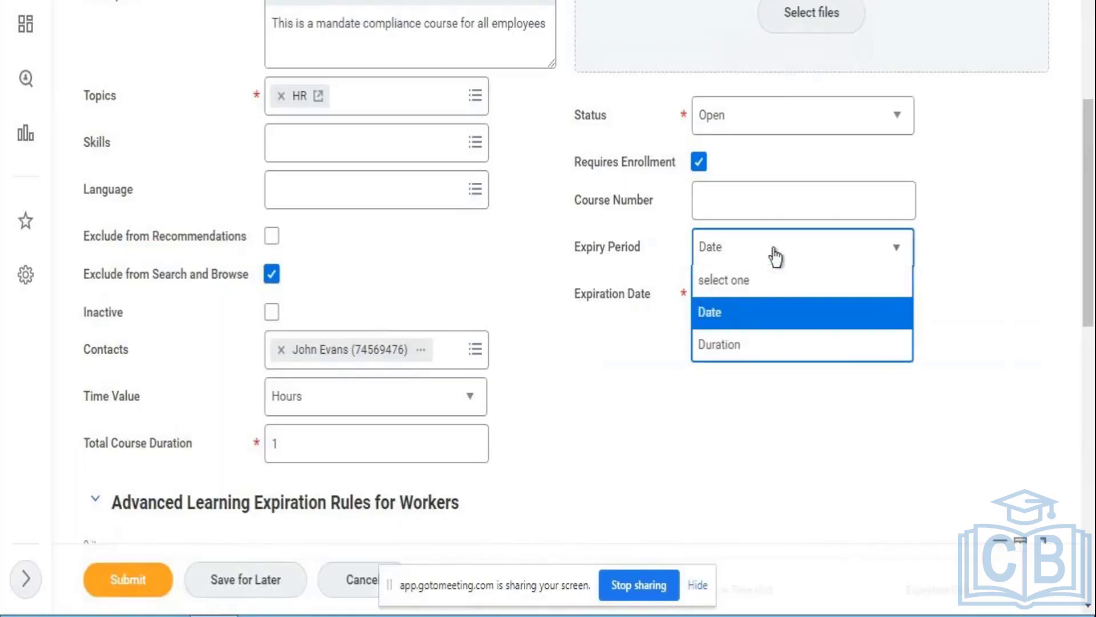
click(745, 282)
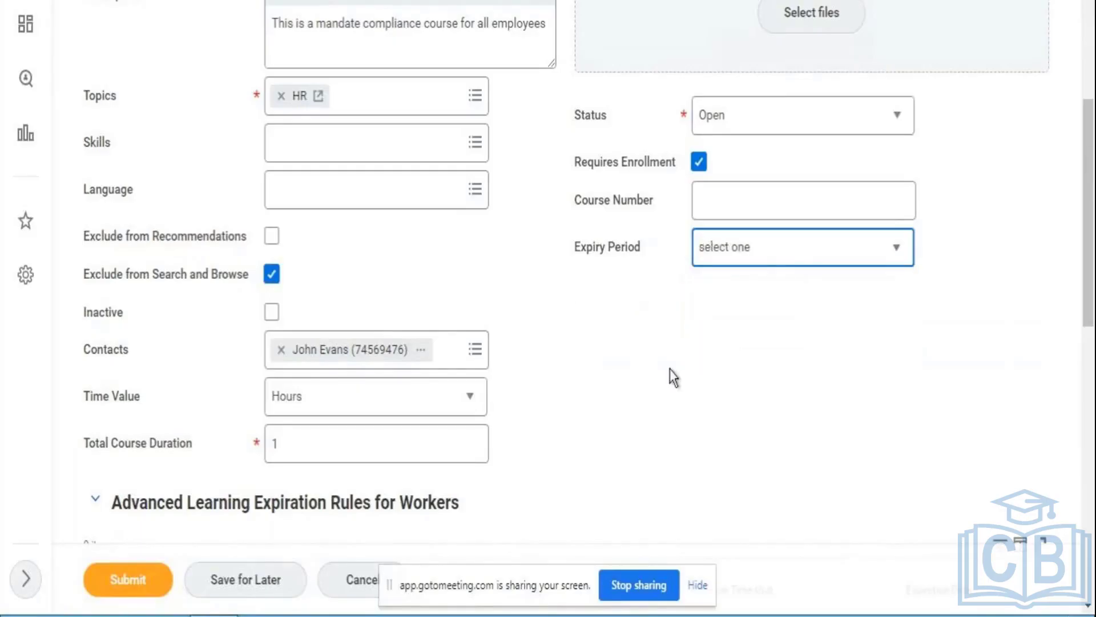
click(670, 369)
- Add a row to the course's Cost table, look at its sales item choices and remove the row
drag(1090, 127, 1092, 303)
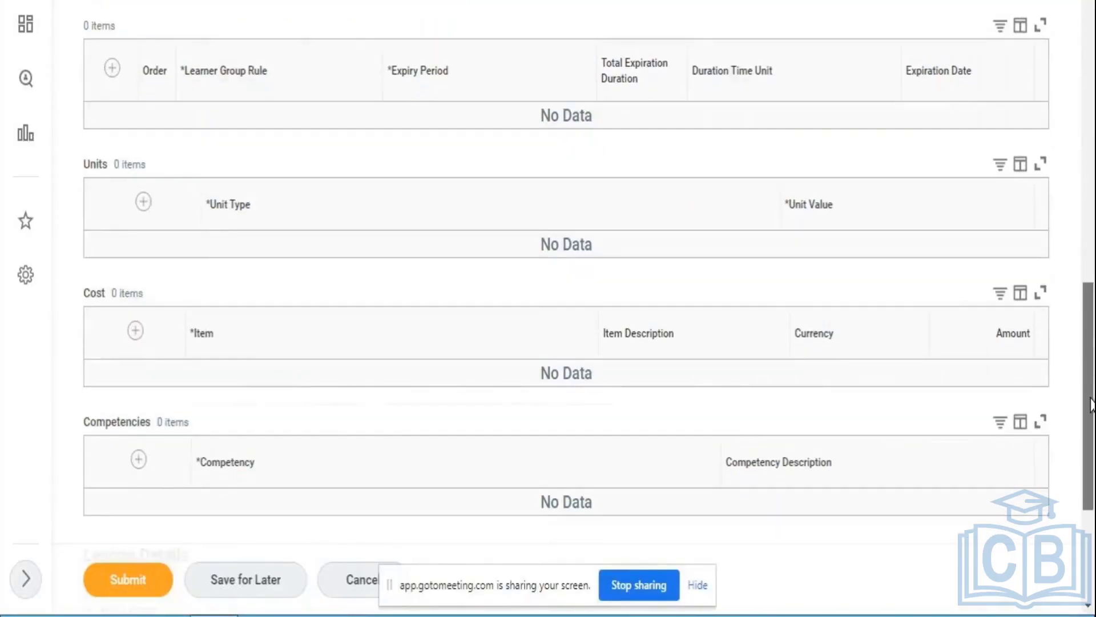
scroll(1091, 403, down, 3)
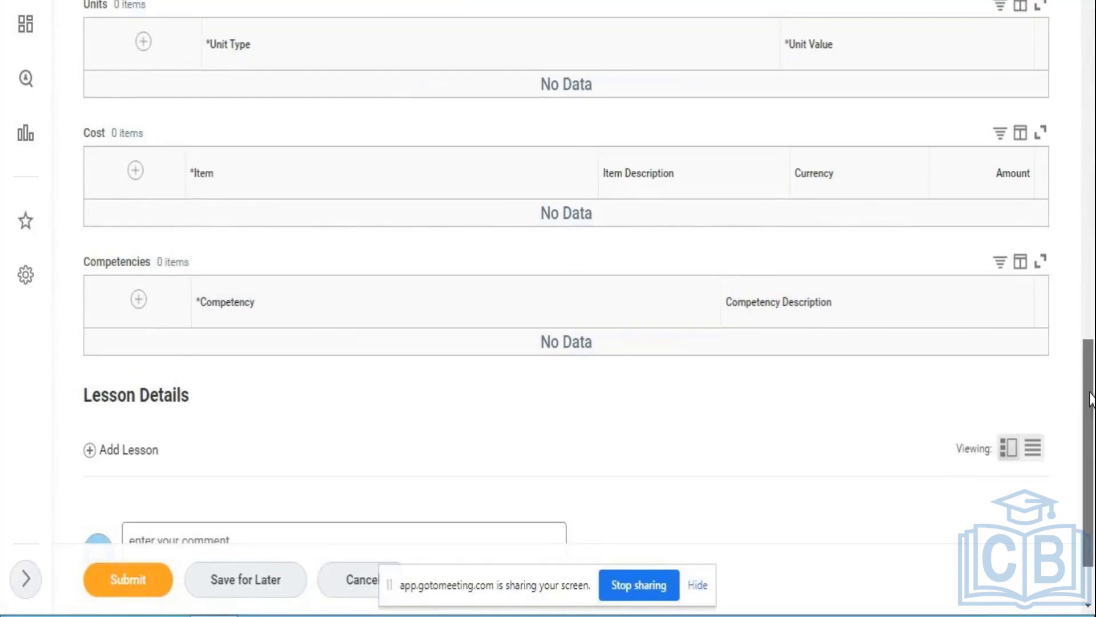
scroll(1091, 334, up, 3)
scroll(1091, 331, up, 2)
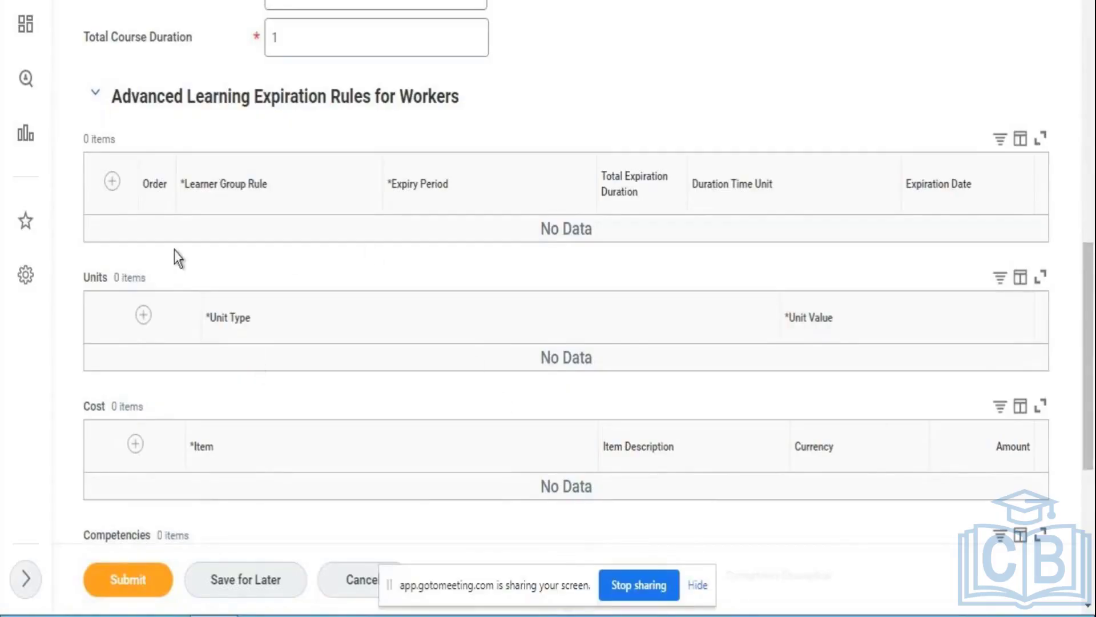
click(136, 444)
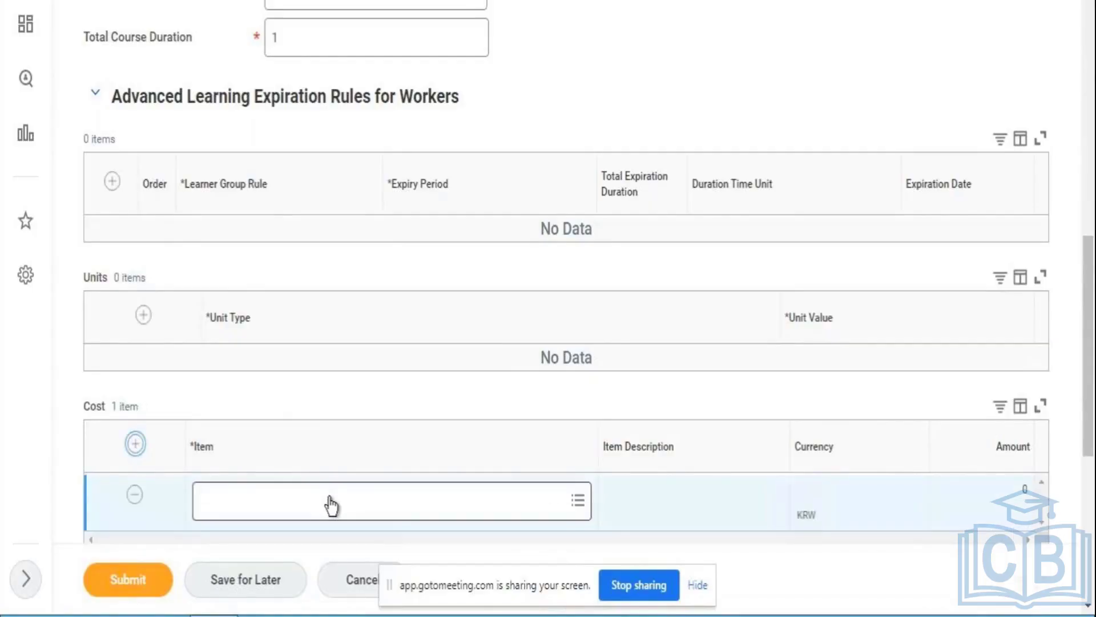
click(330, 498)
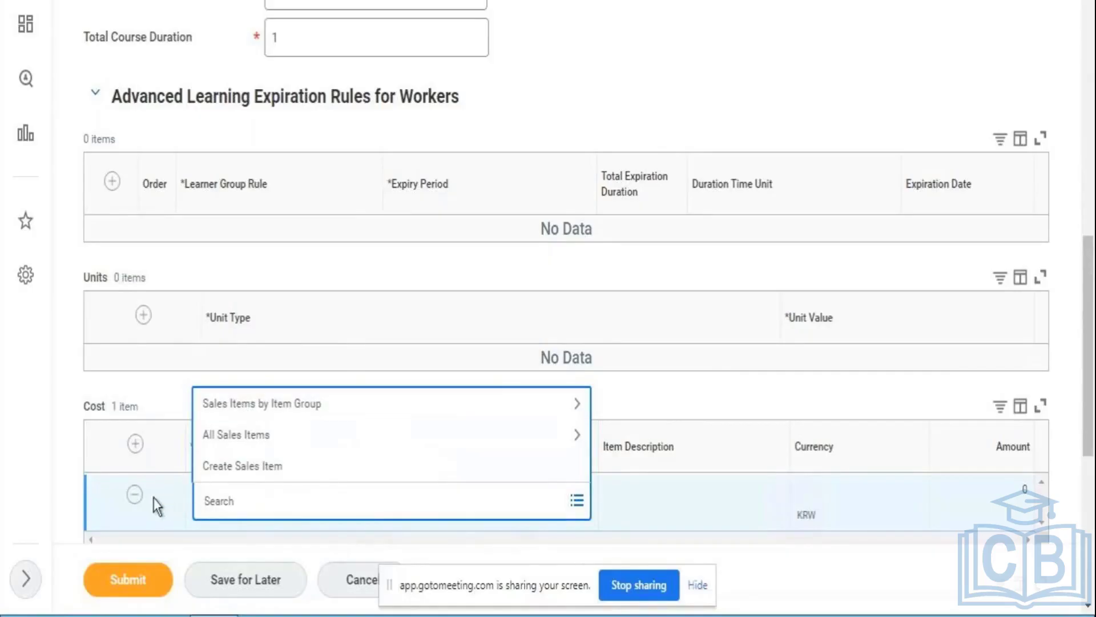
click(135, 496)
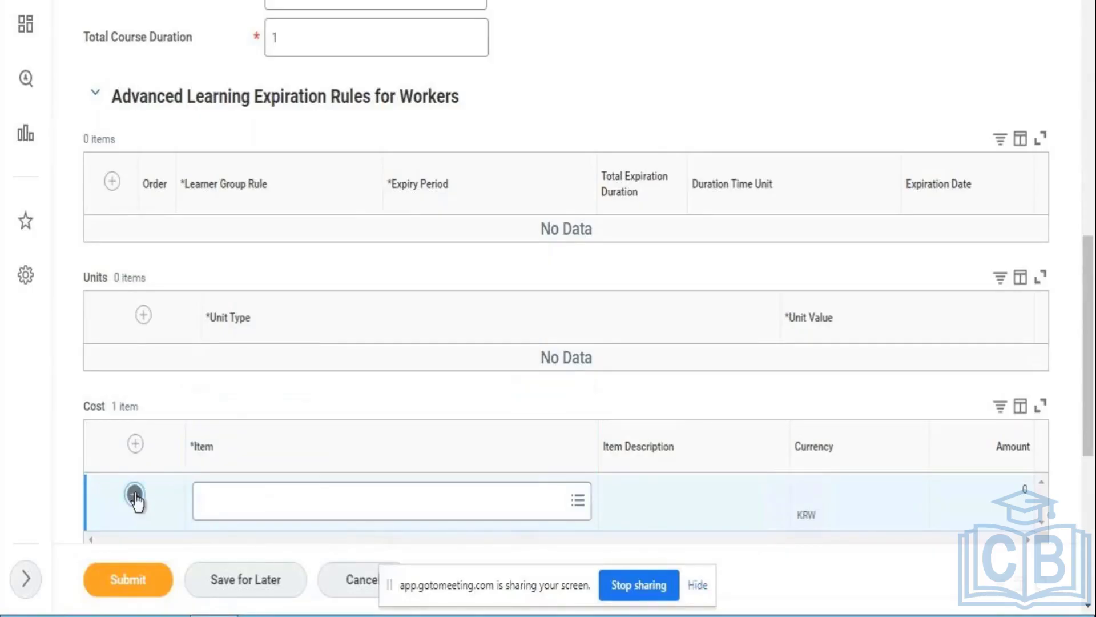
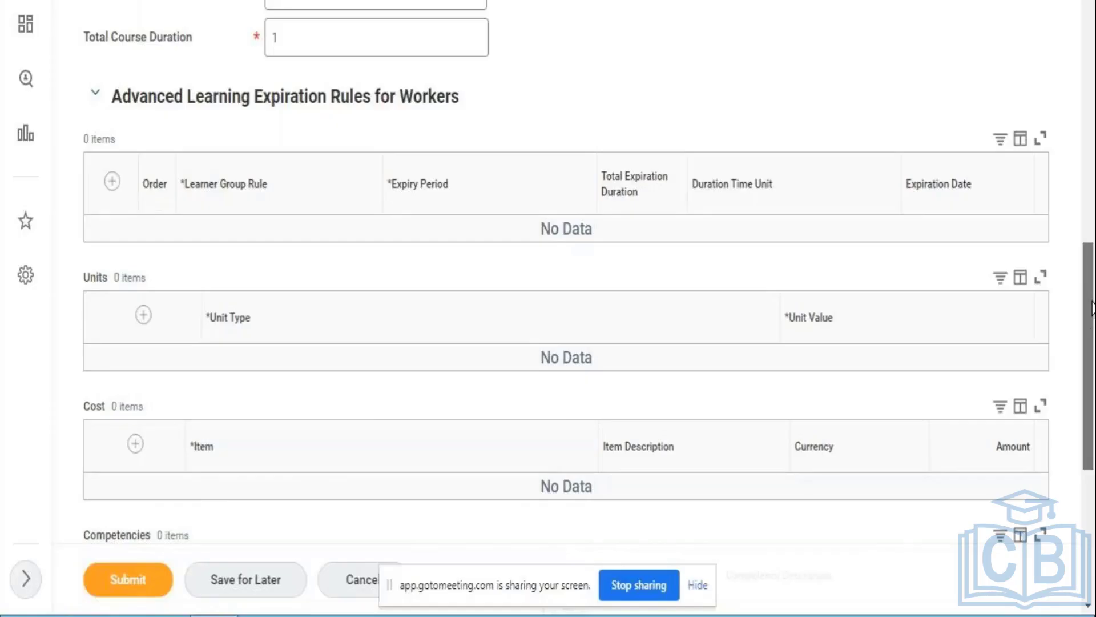
- Add a row to the course's Competencies table, look through the list of all competencies and remove the row
drag(1091, 304, 1092, 412)
scroll(654, 551, down, 2)
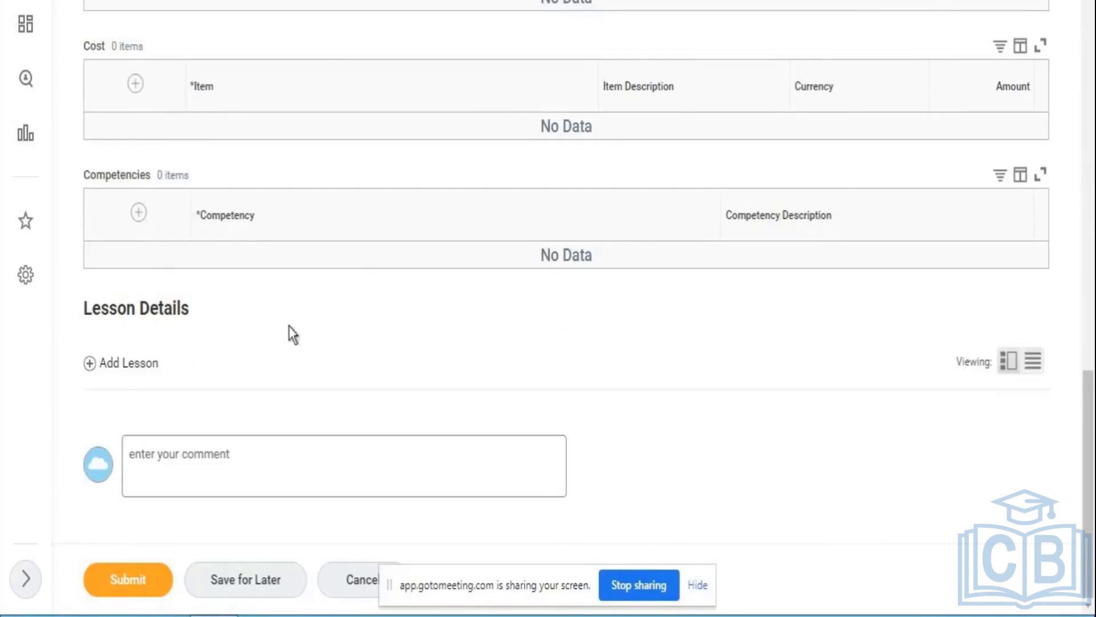
drag(1094, 462, 1091, 367)
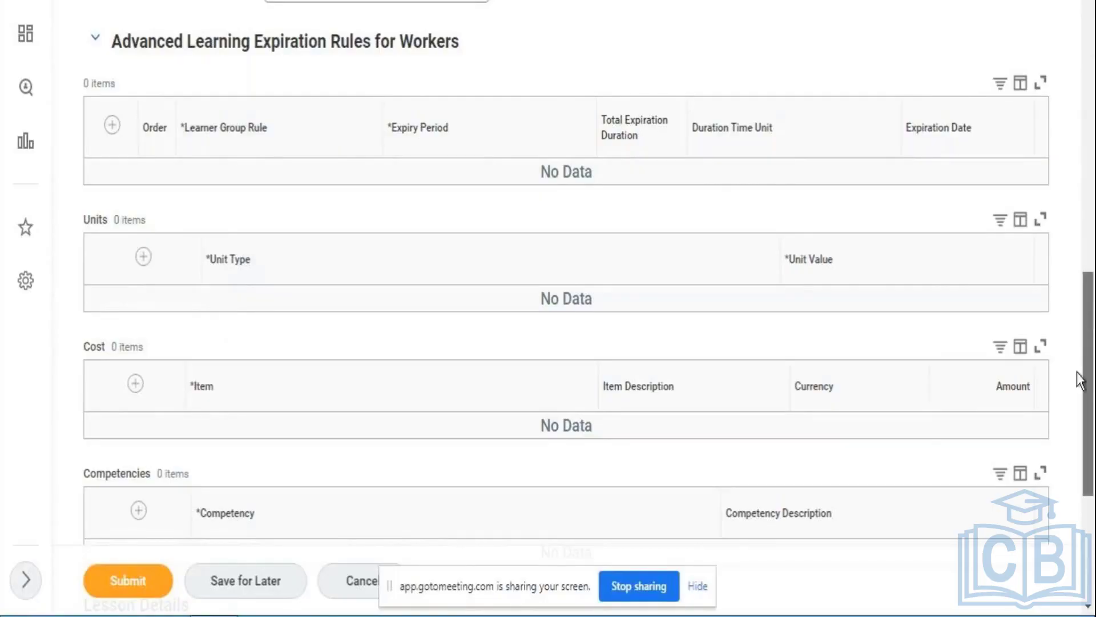
scroll(1077, 392, down, 3)
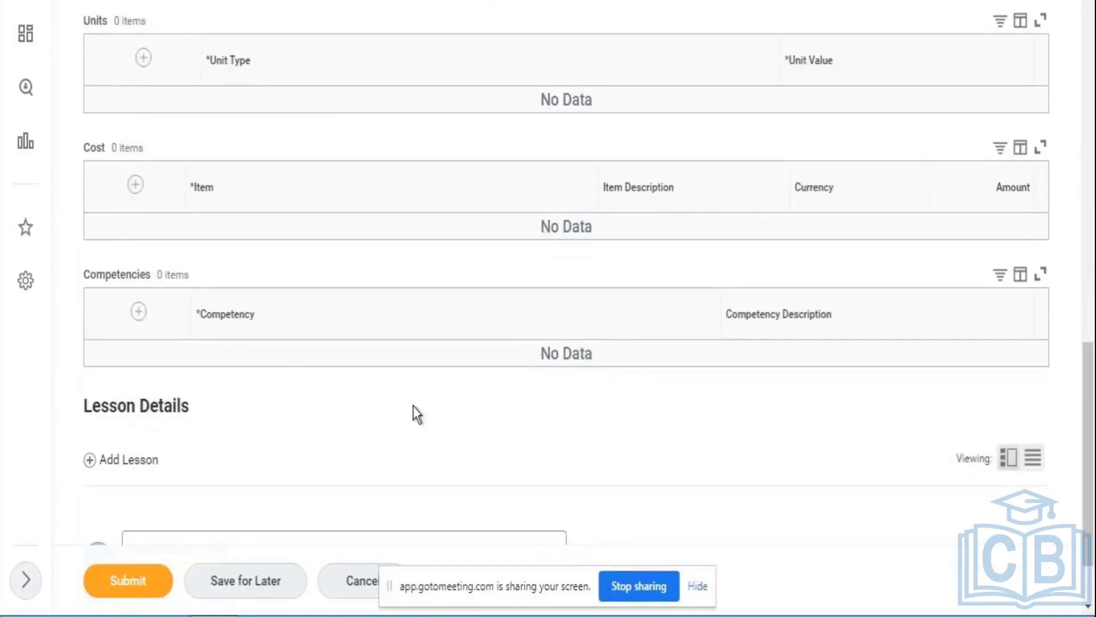
click(140, 319)
click(334, 363)
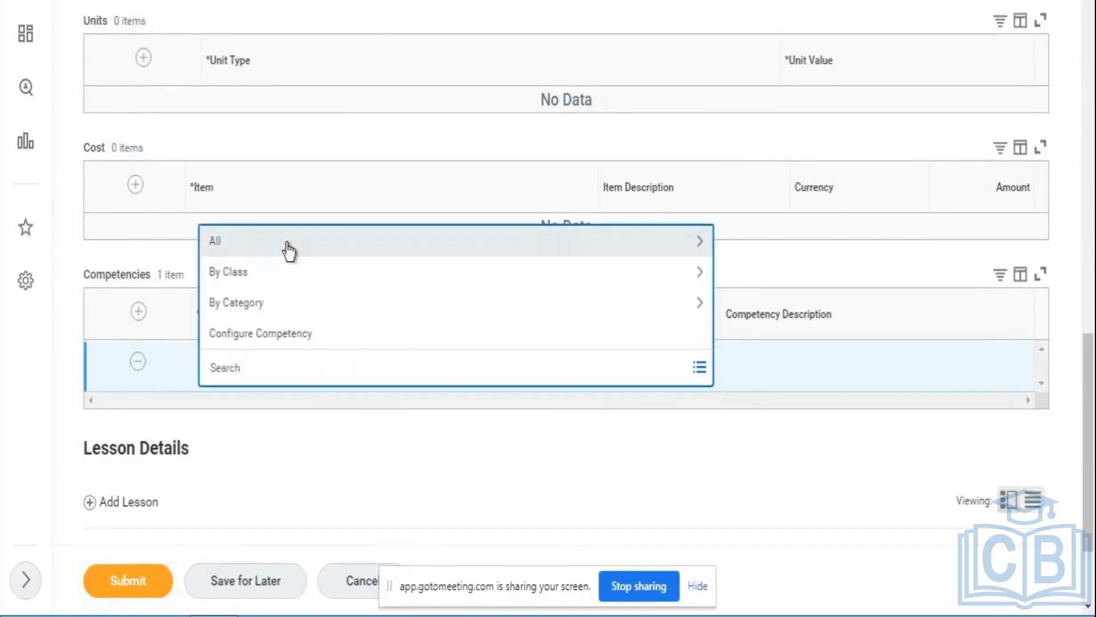
click(288, 250)
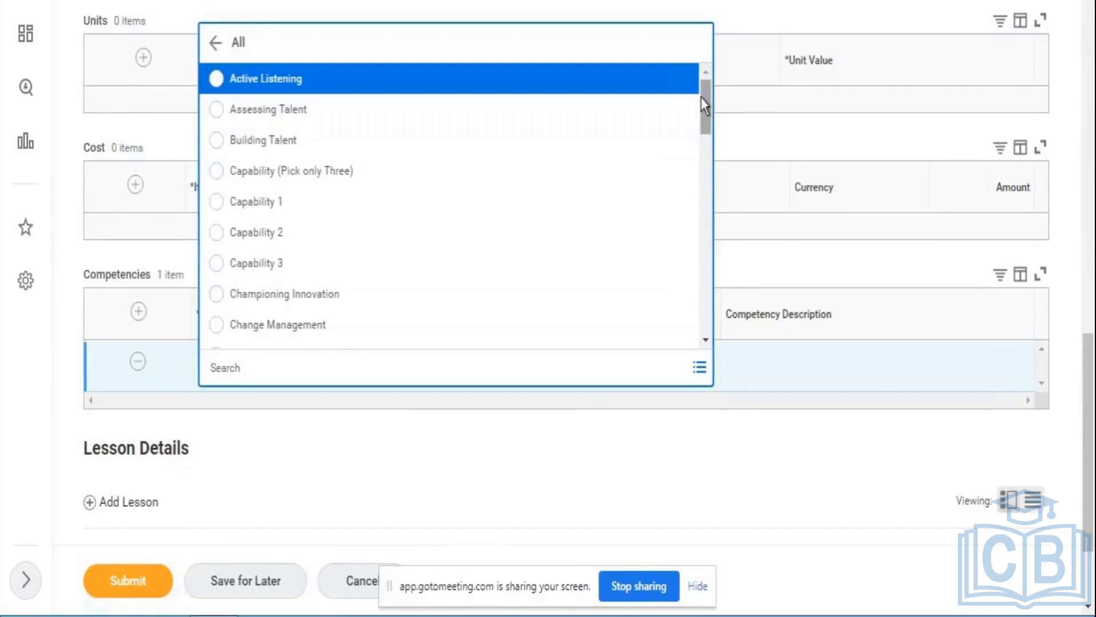
drag(701, 101, 735, 36)
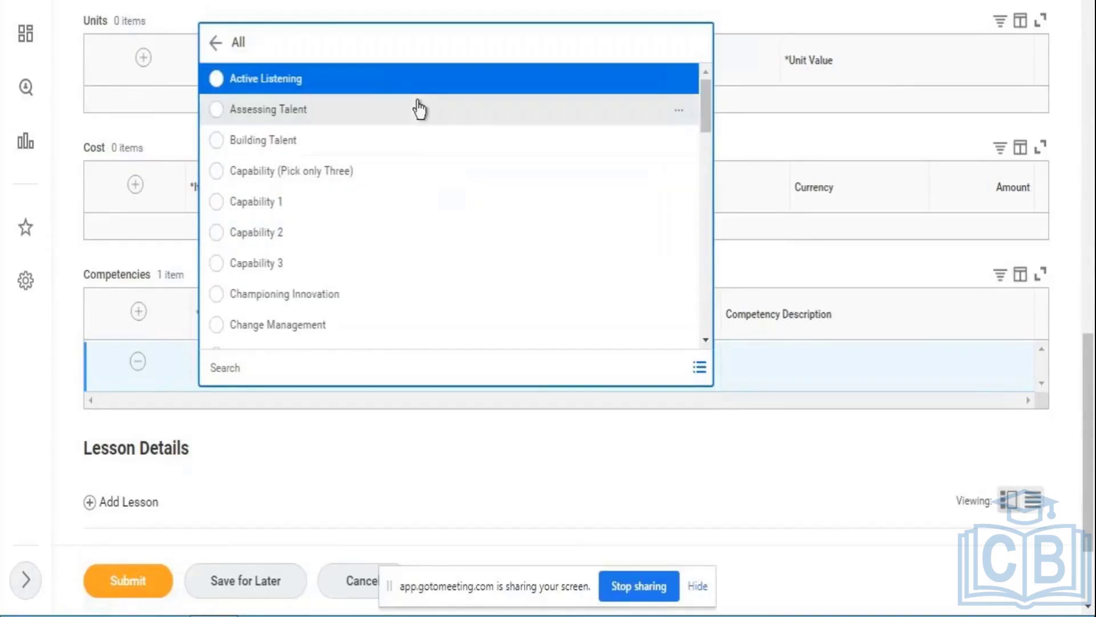
click(308, 417)
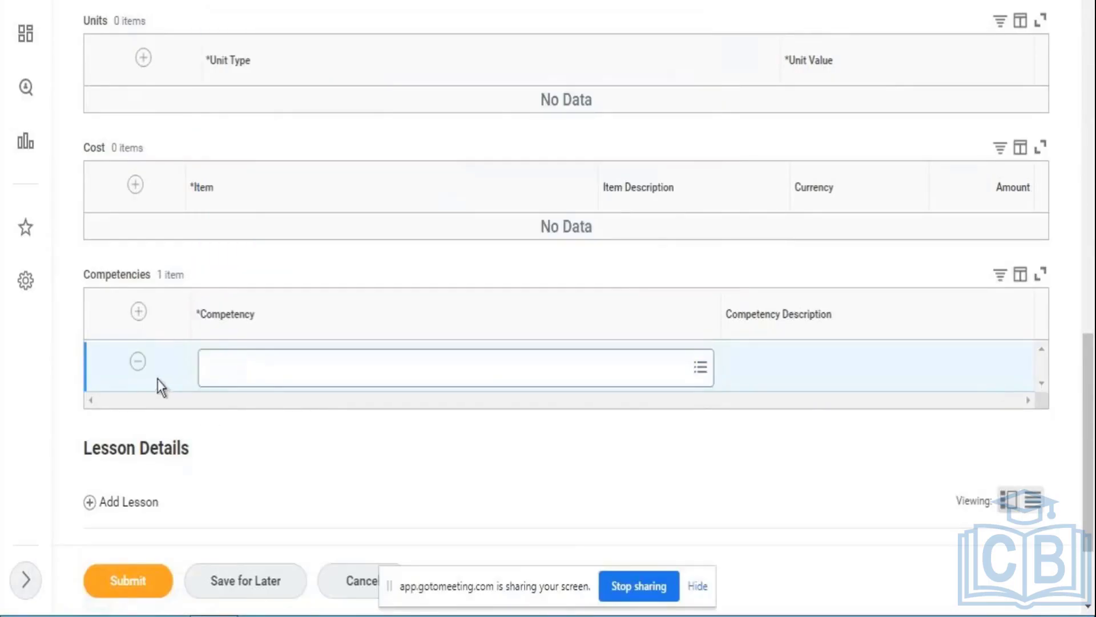
click(139, 363)
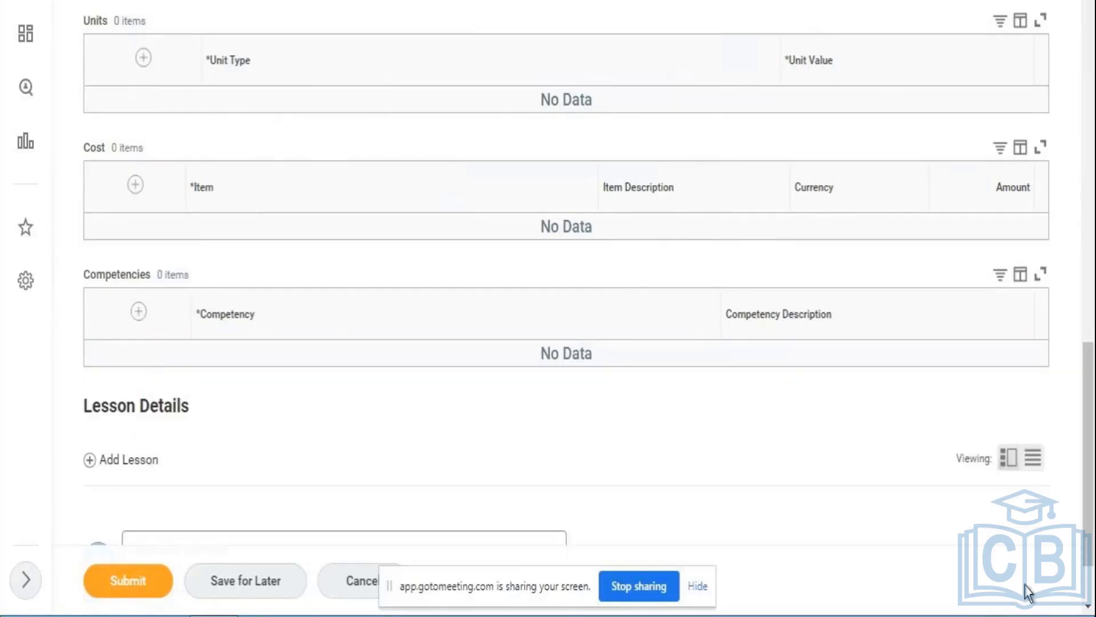
- Add a lesson of type Media to the course's Lesson Details
scroll(1090, 588, down, 2)
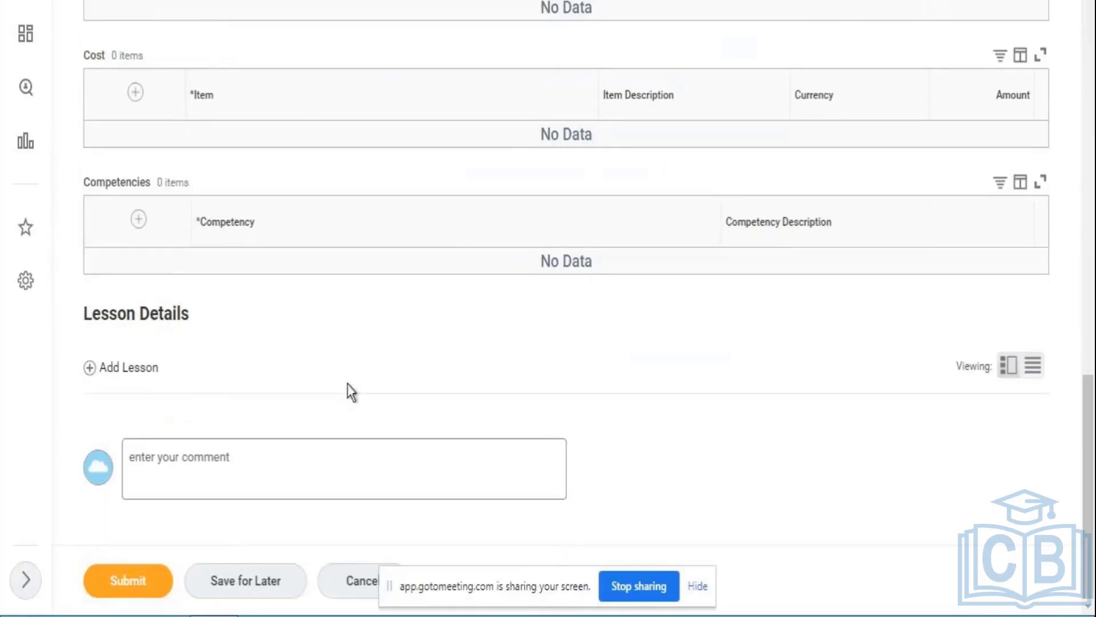
click(119, 371)
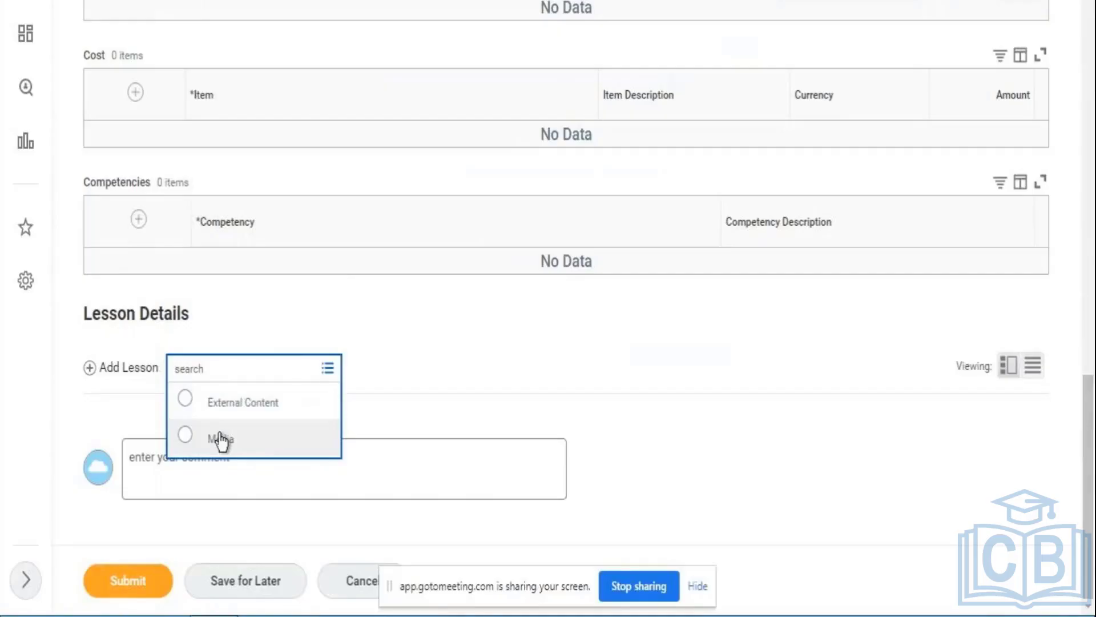
key(Escape)
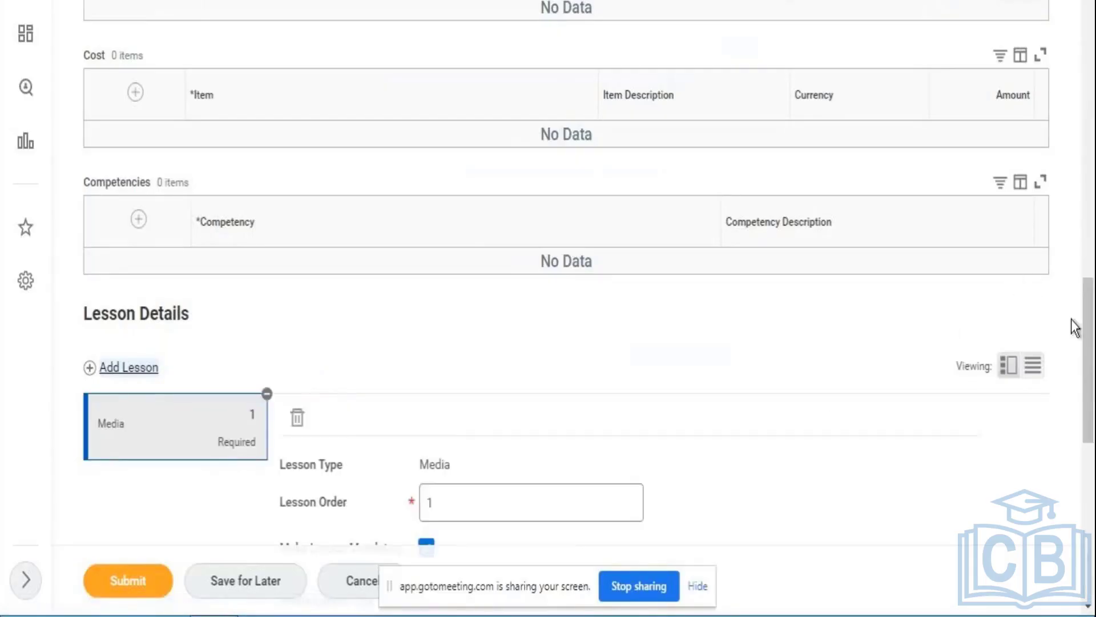
drag(1085, 341, 1063, 487)
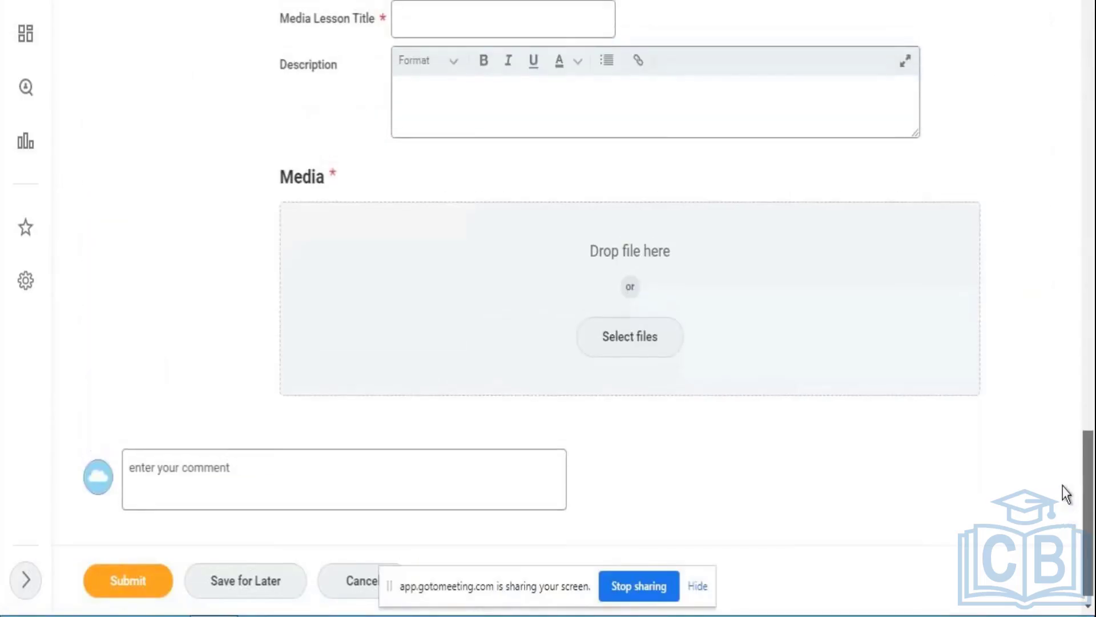
- View the file selection for the lesson's Media without choosing a file, and review the lesson's fields
click(623, 339)
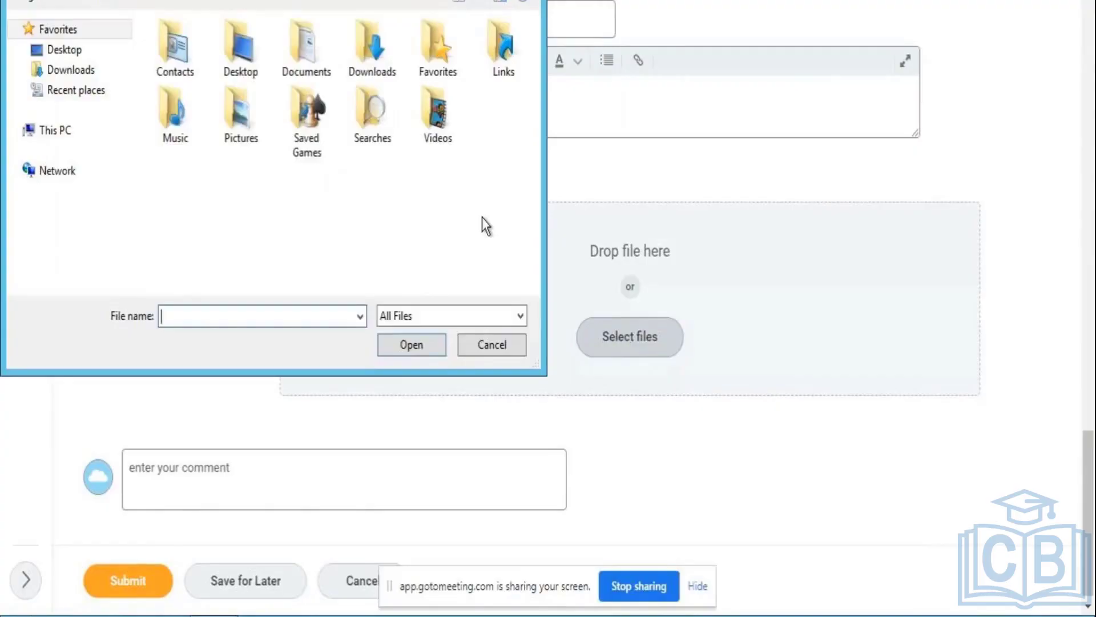
click(507, 345)
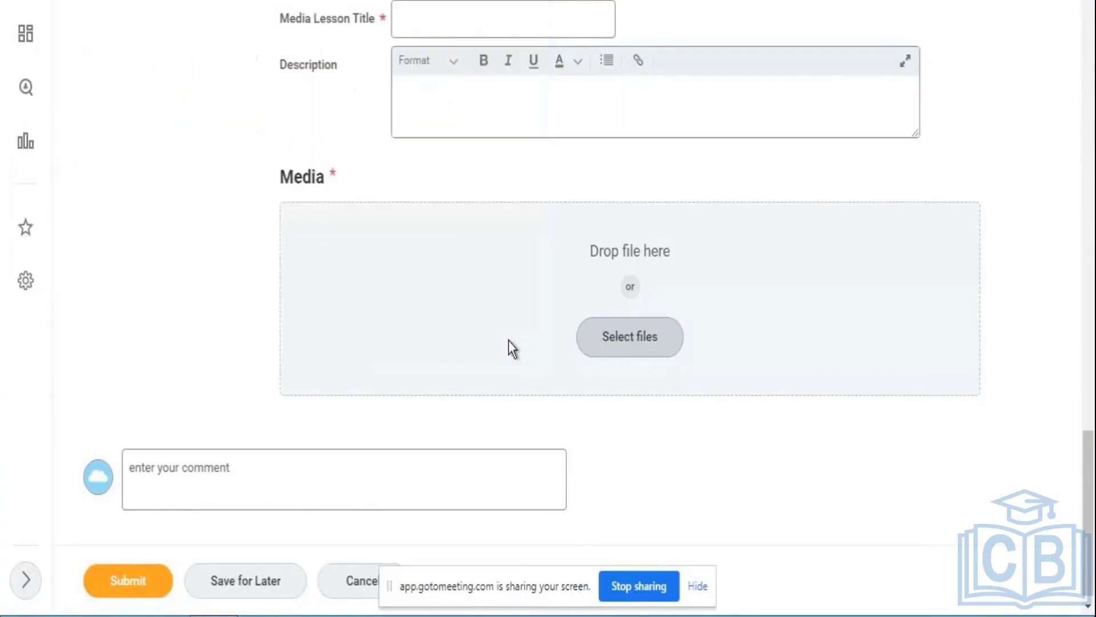
click(658, 349)
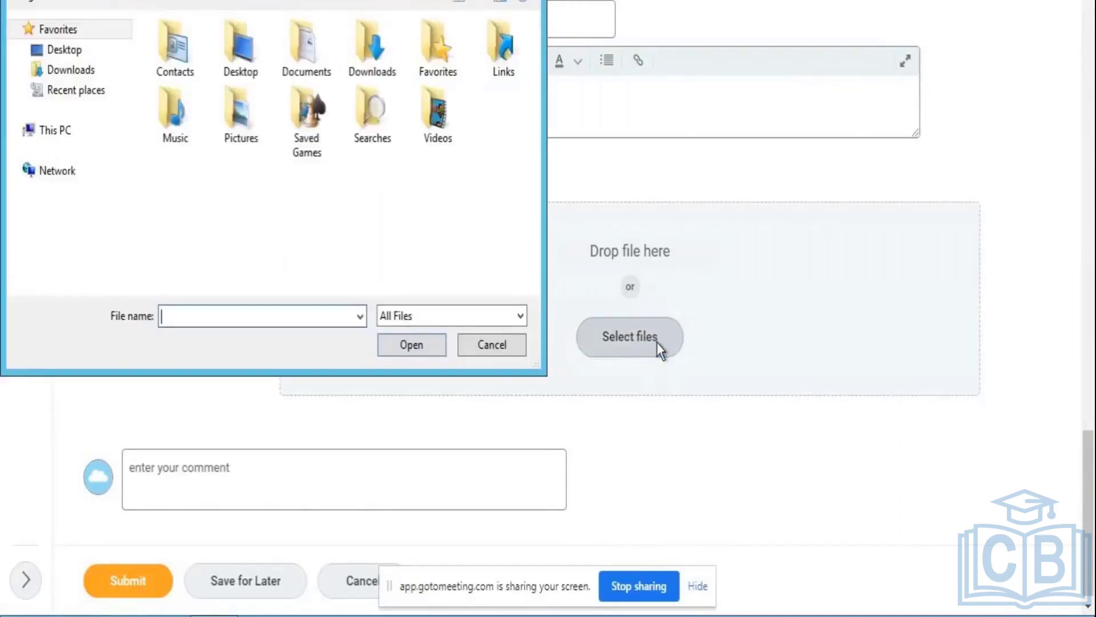
click(502, 340)
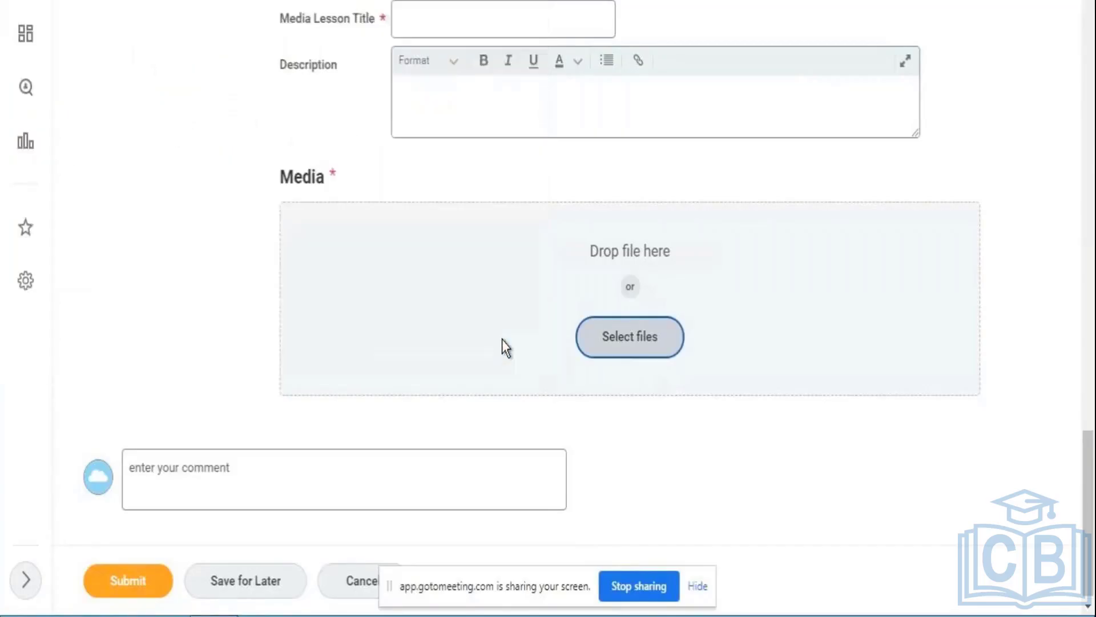
drag(1091, 508, 1067, 428)
drag(1080, 287, 1089, 463)
scroll(1091, 471, down, 1)
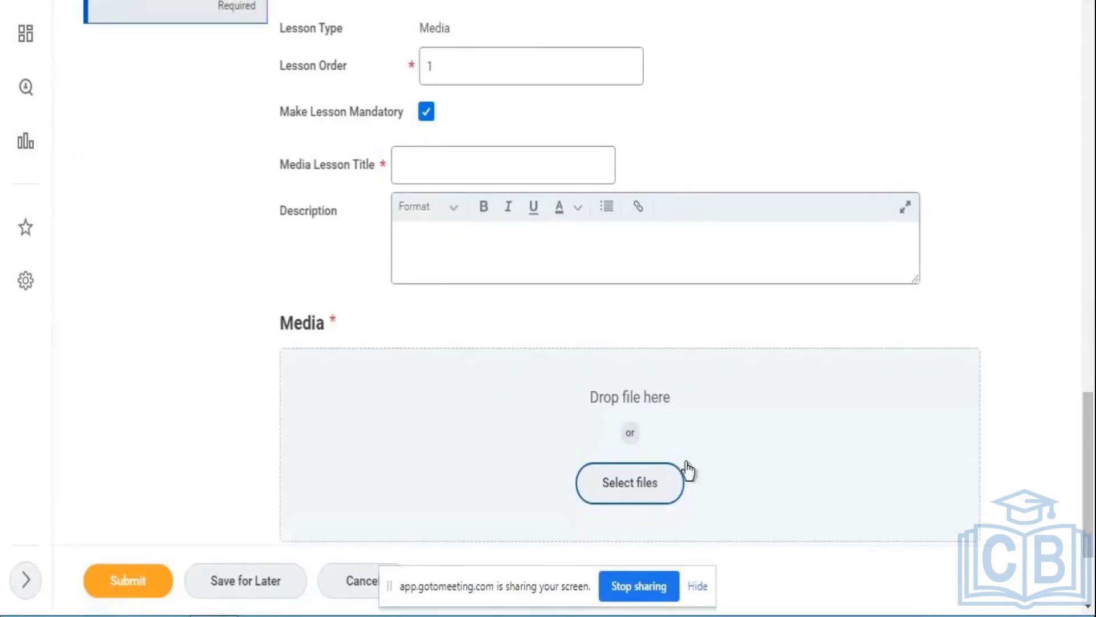
- Browse the Downloads and Desktop folders for a lesson media file and leave the file selection without choosing one
click(658, 480)
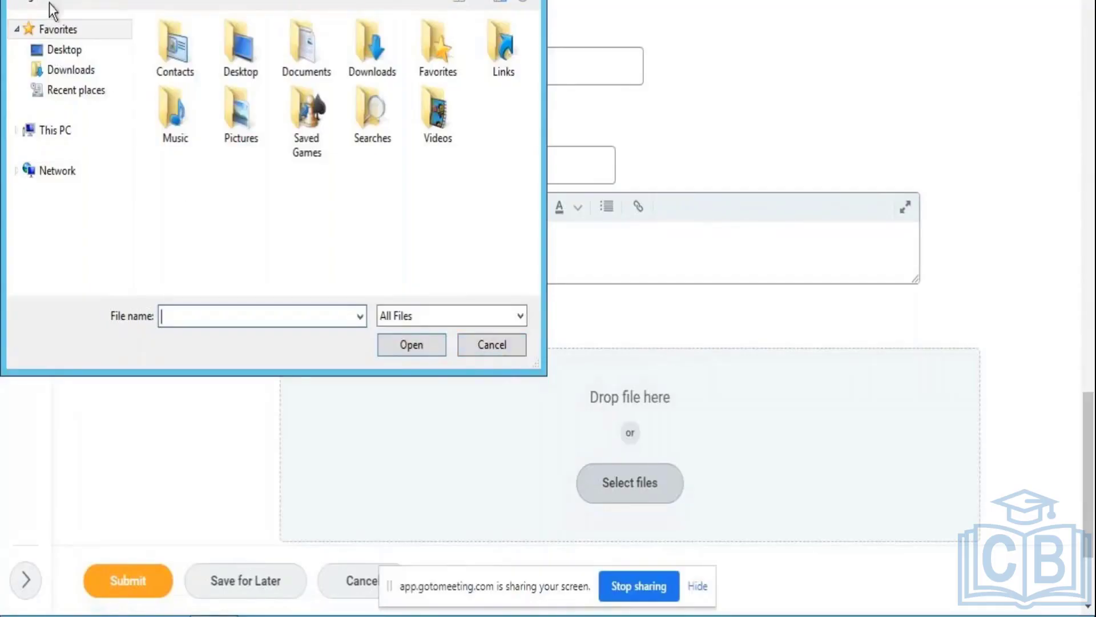
click(67, 76)
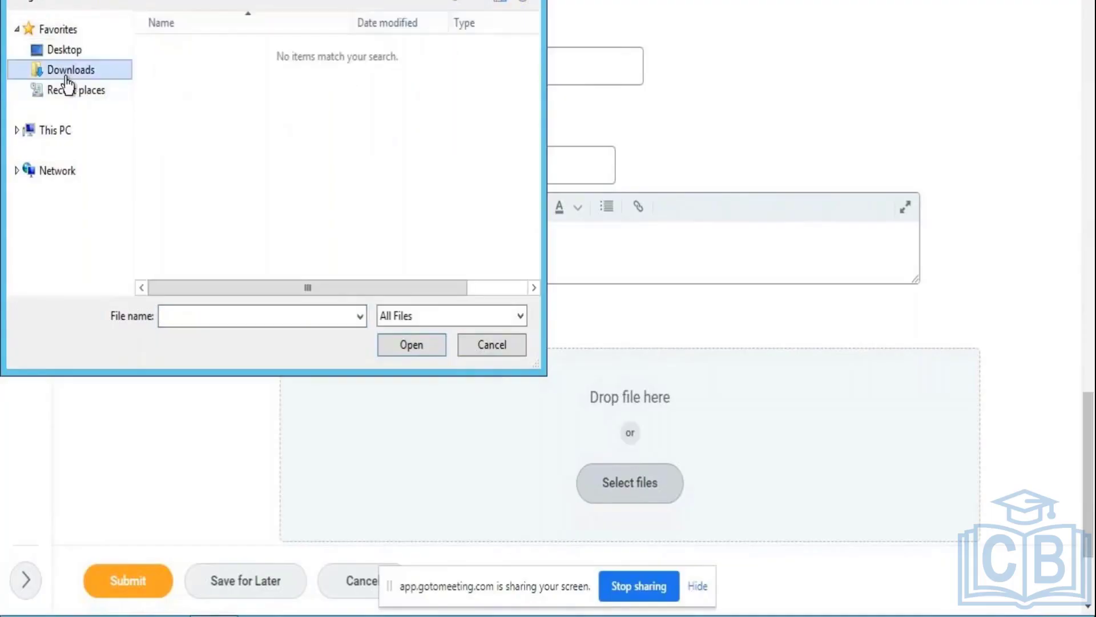
click(81, 53)
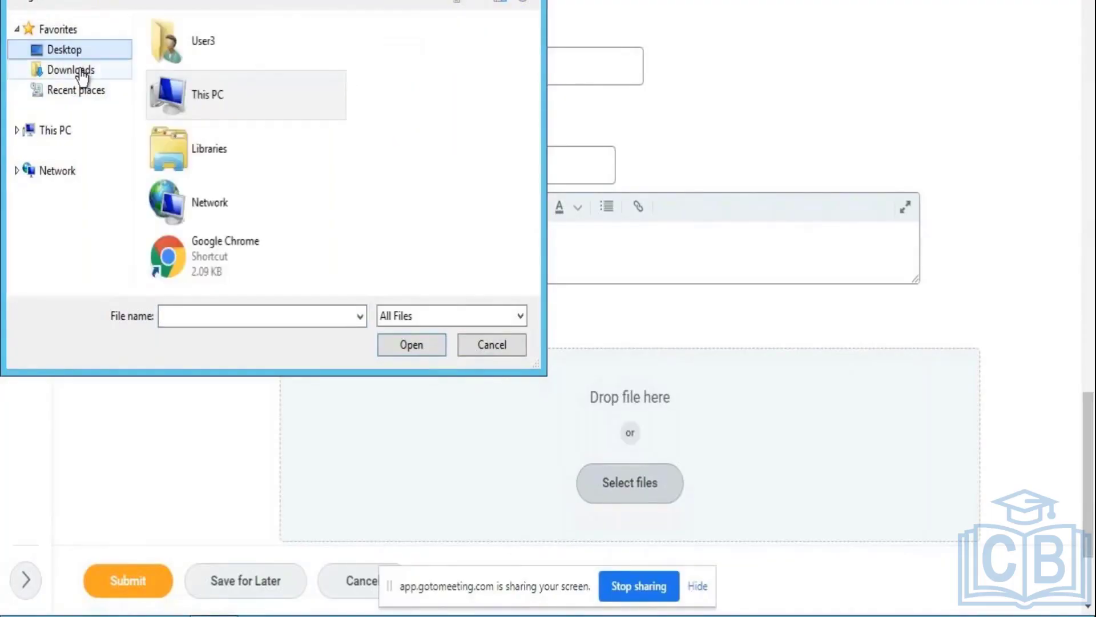
click(84, 74)
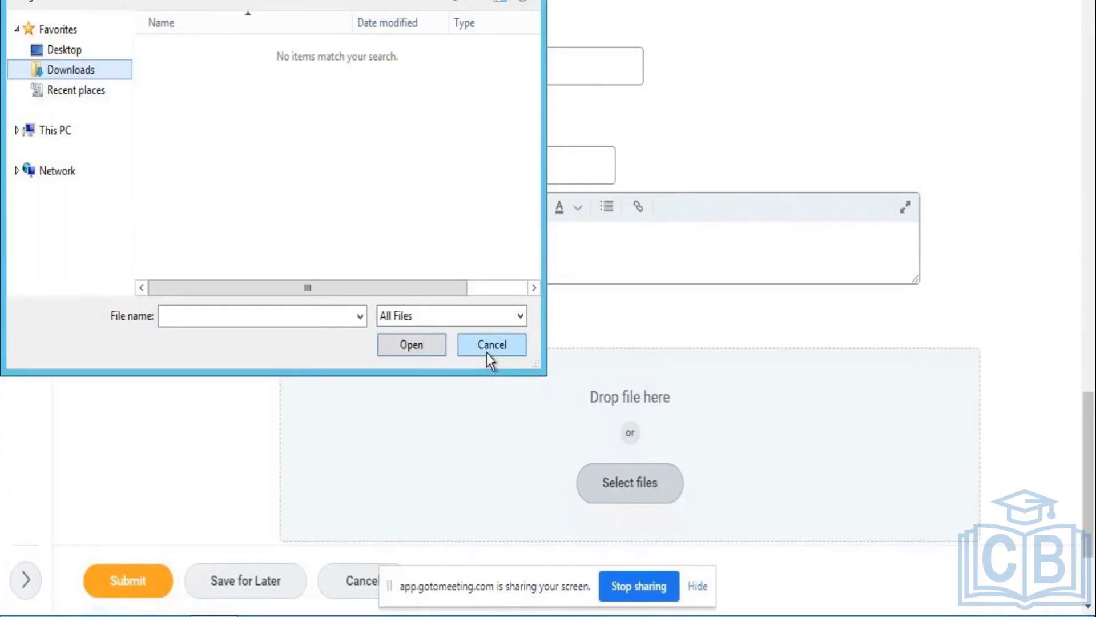
click(490, 349)
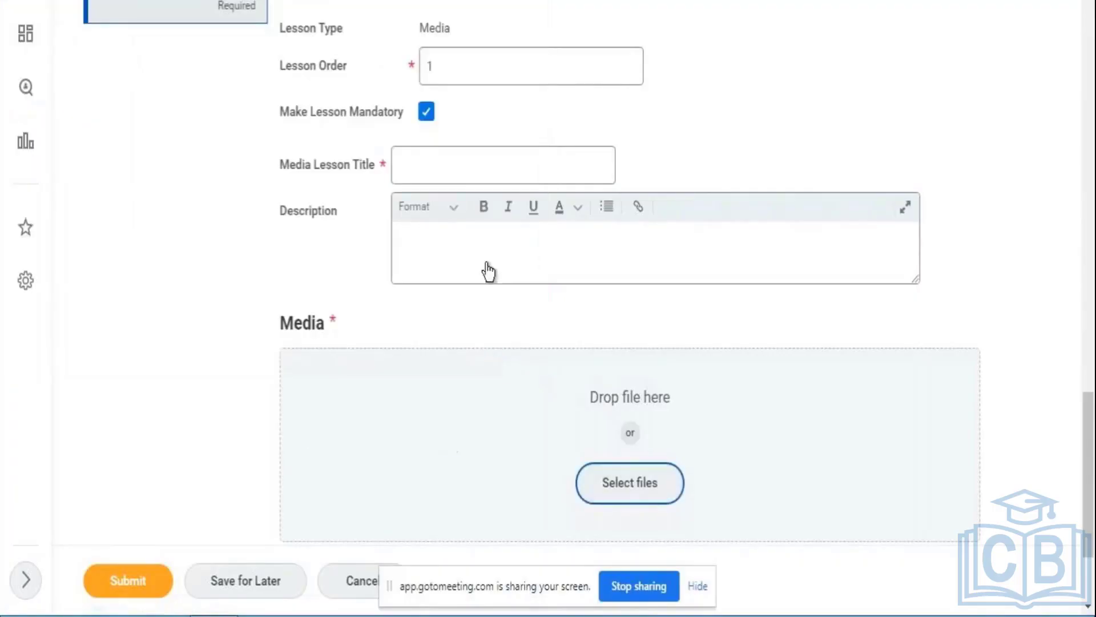
- Select the whole Course Title text, Code Of Conduct - 2022, and return to the Media lesson
click(440, 162)
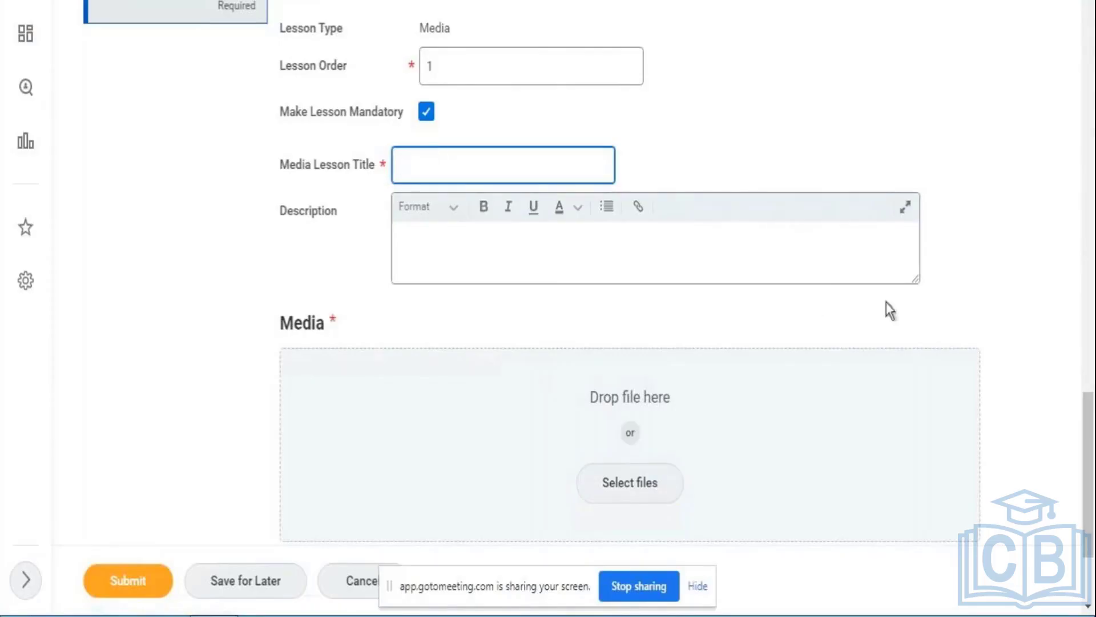
drag(1092, 511, 1079, 68)
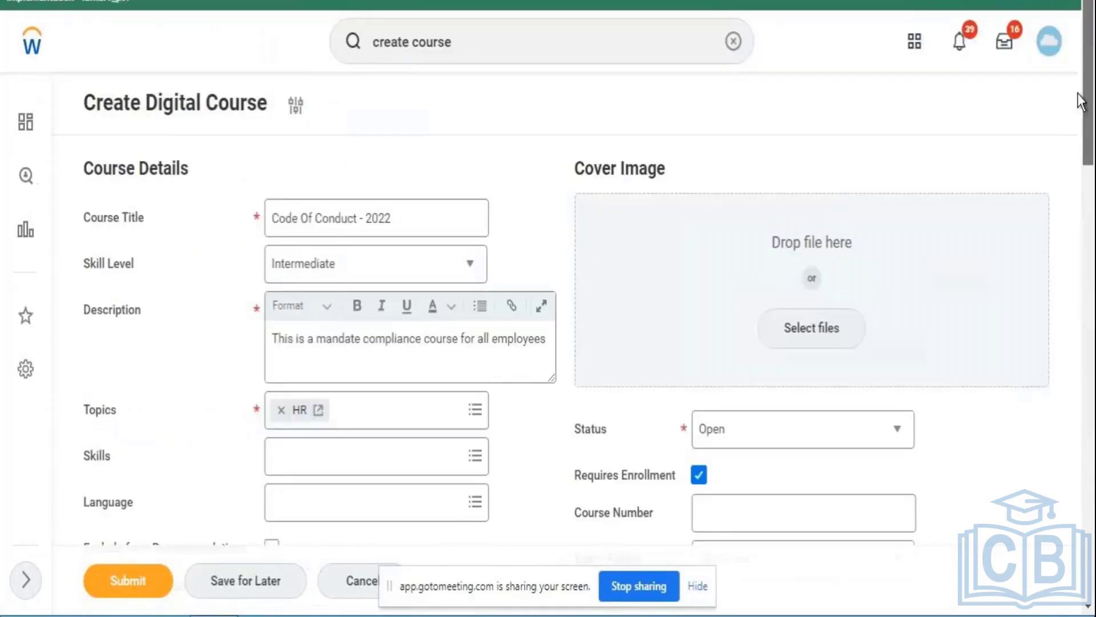
triple_click(445, 216)
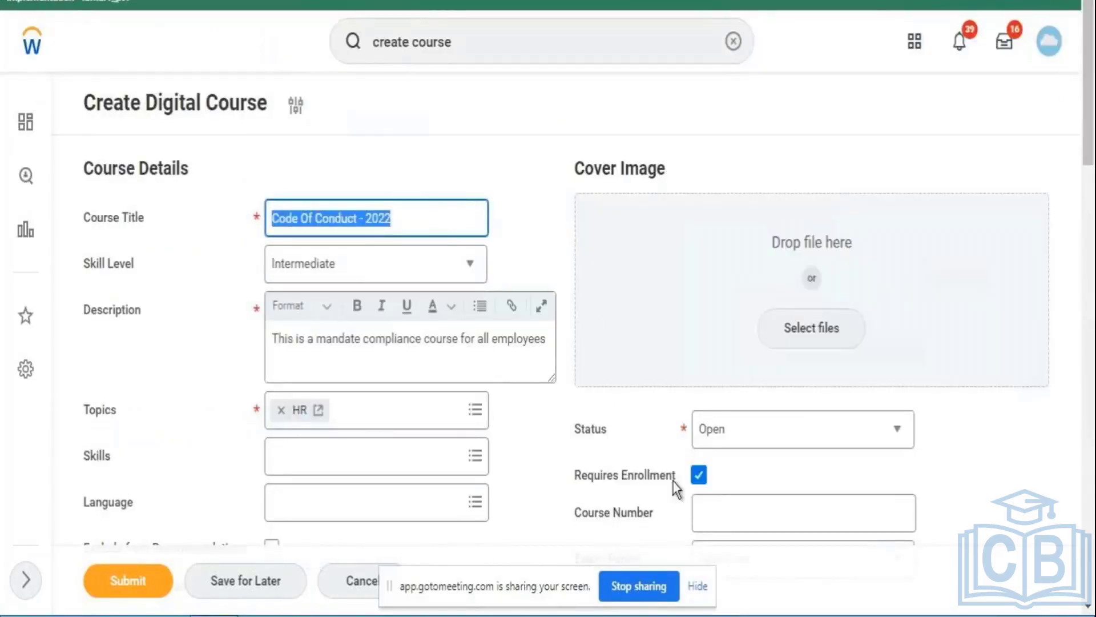
drag(1088, 94, 1087, 245)
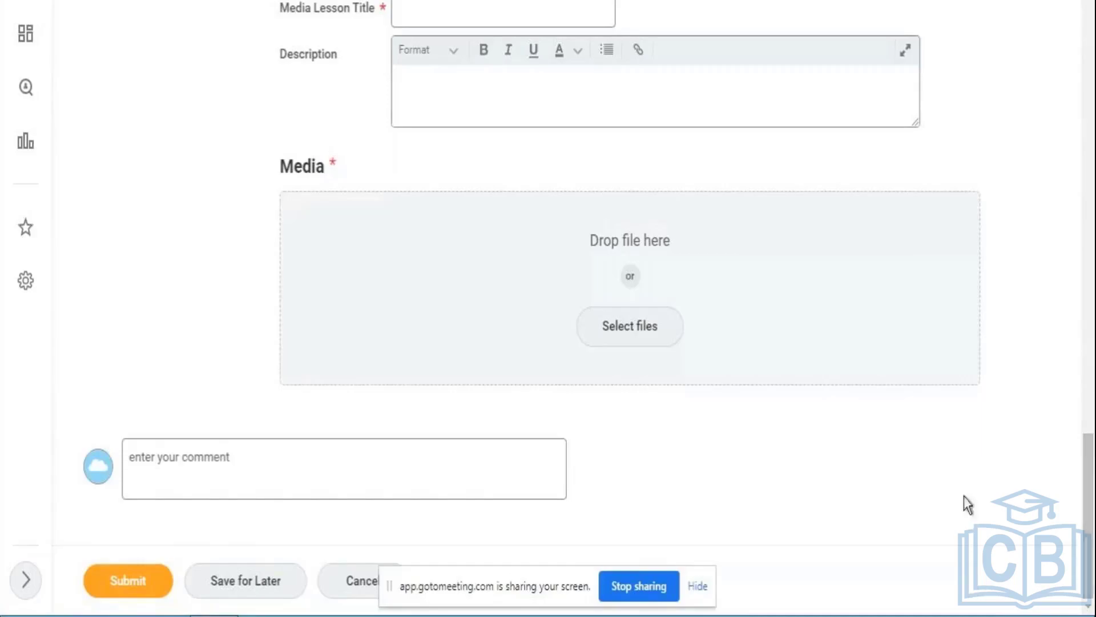
- Look for a media file in Downloads, on the Desktop and in the user folder's Downloads, and cancel the file selection
click(656, 341)
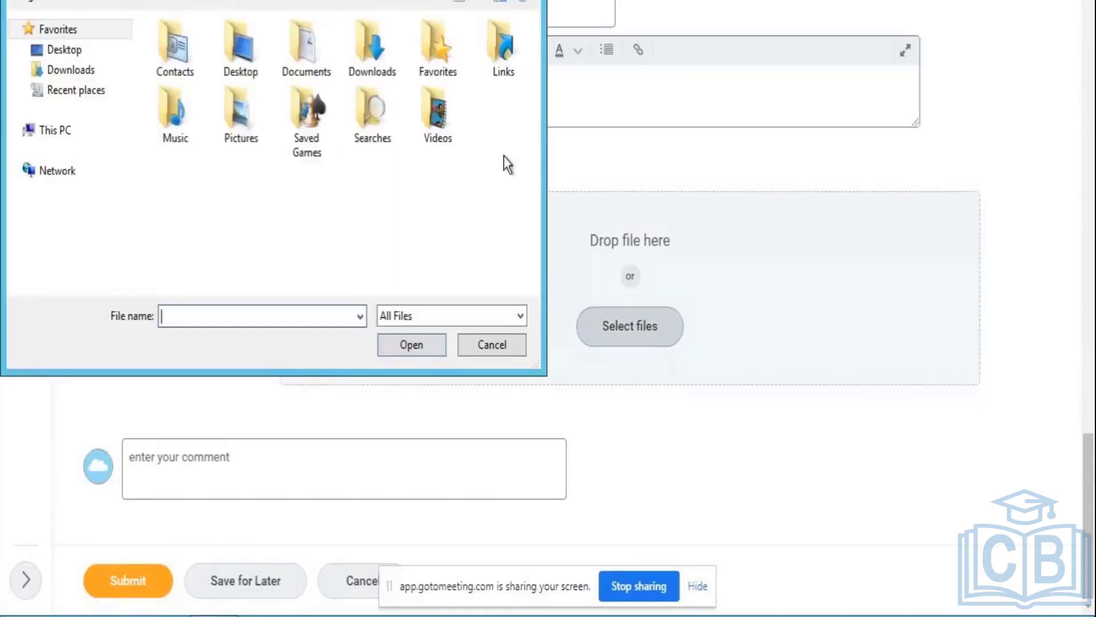
click(68, 71)
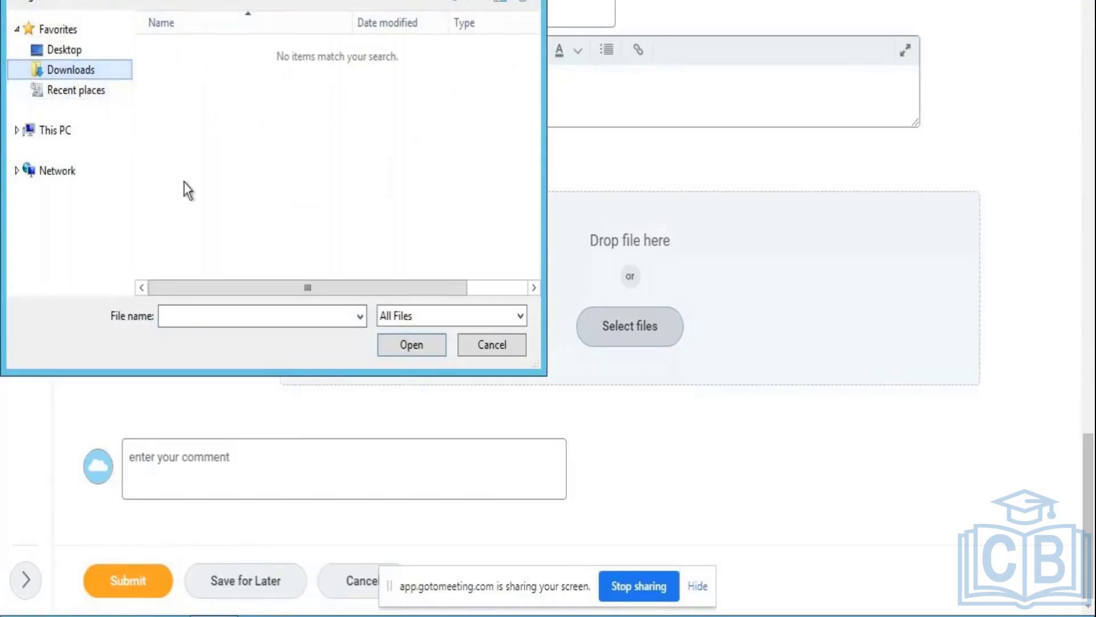
click(64, 51)
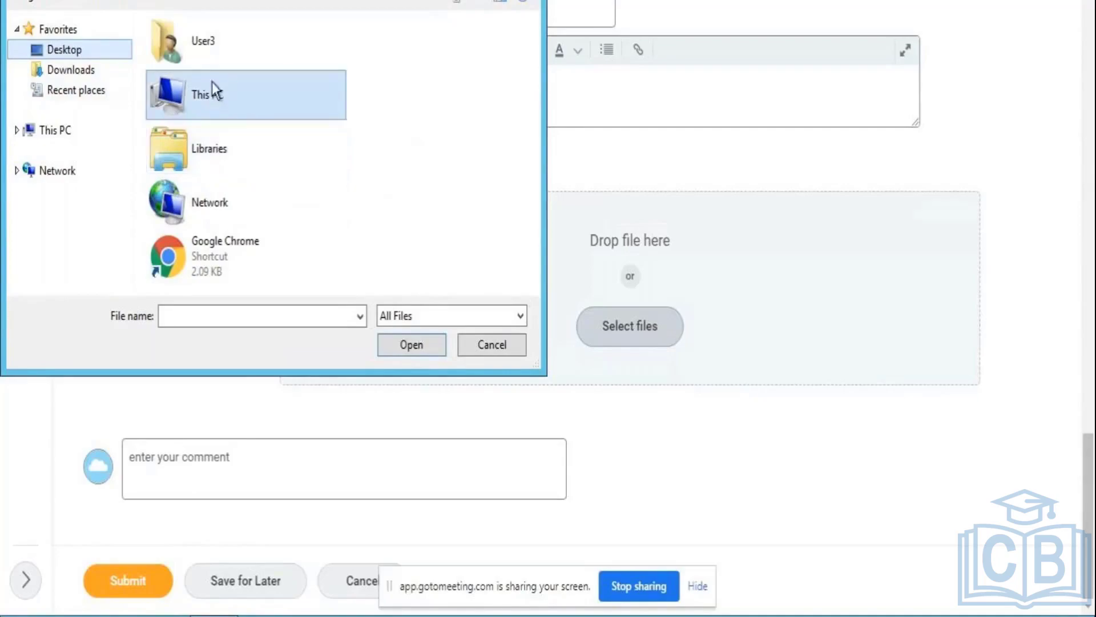
double_click(200, 28)
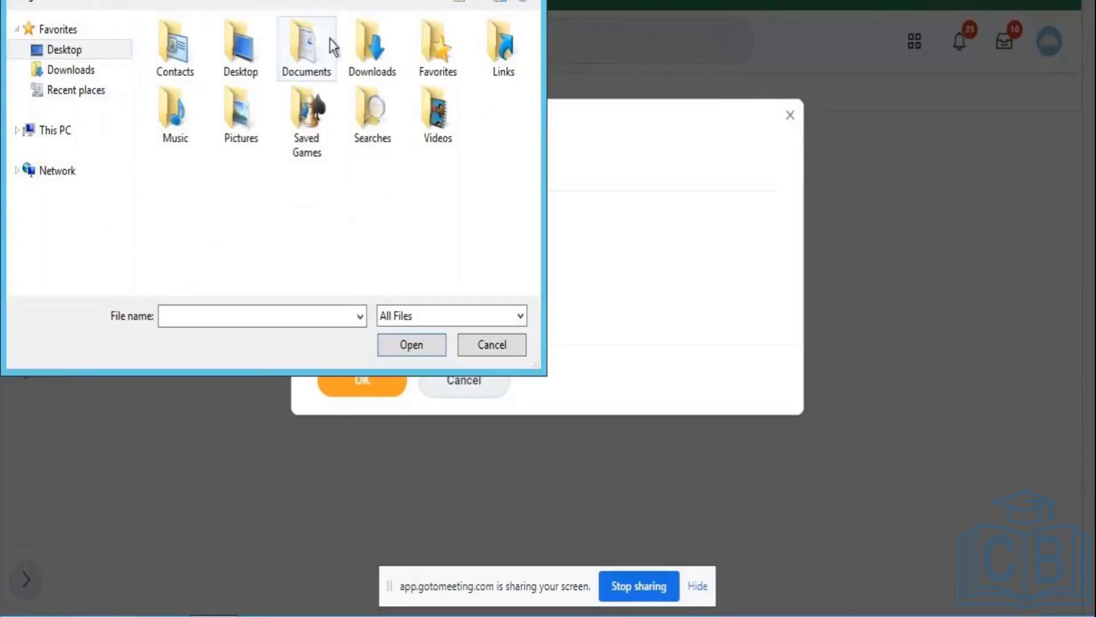
double_click(361, 53)
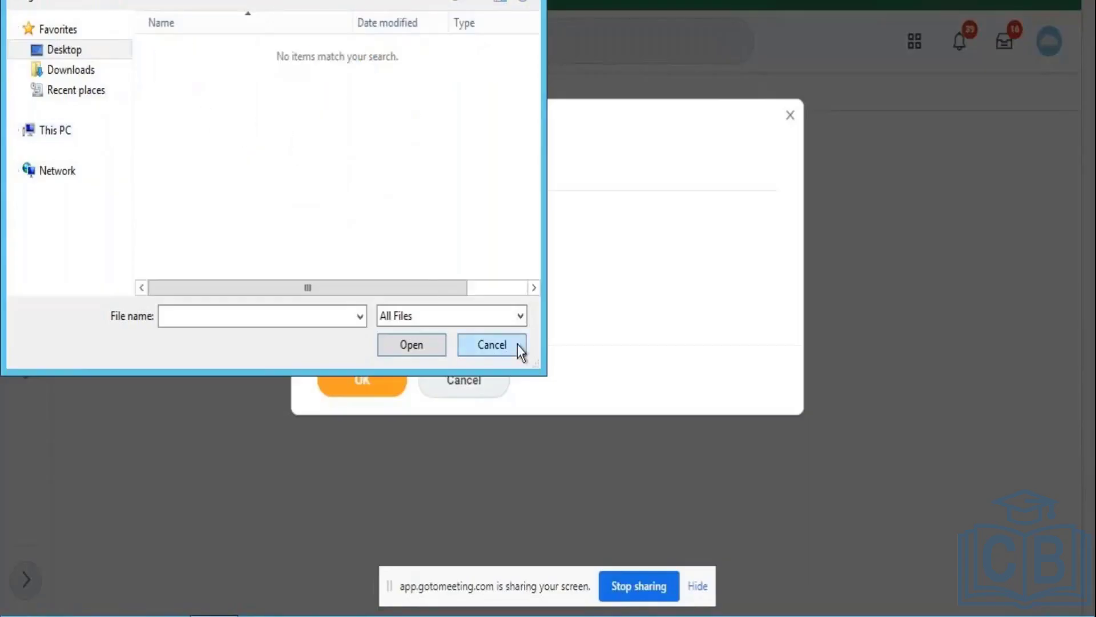
click(491, 345)
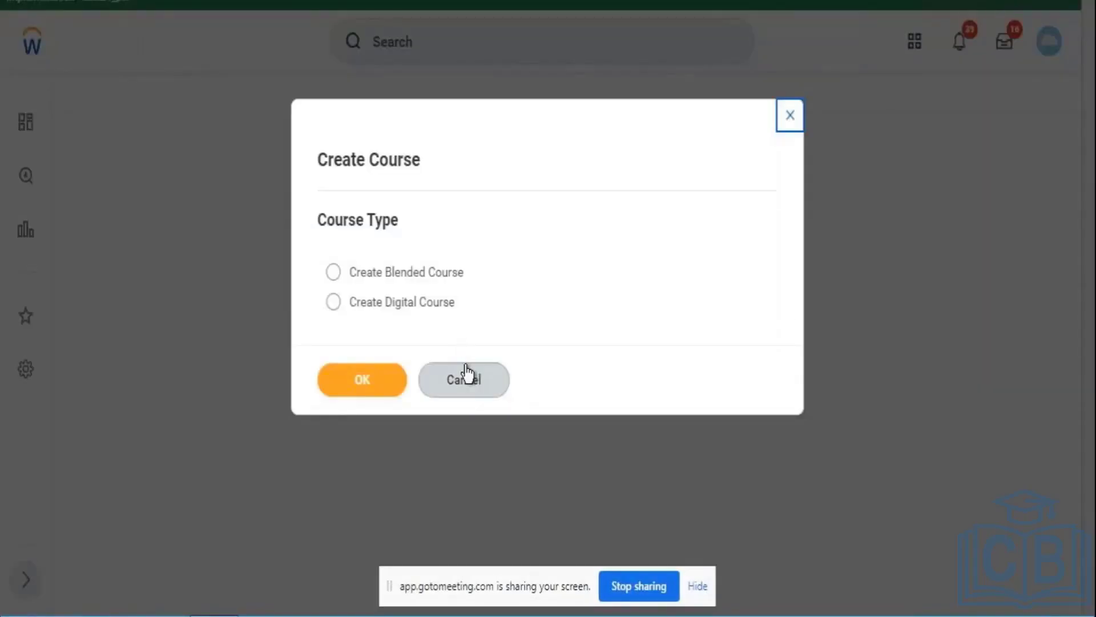
- Cancel the open Create Course prompt and start the Create Course task again
click(466, 374)
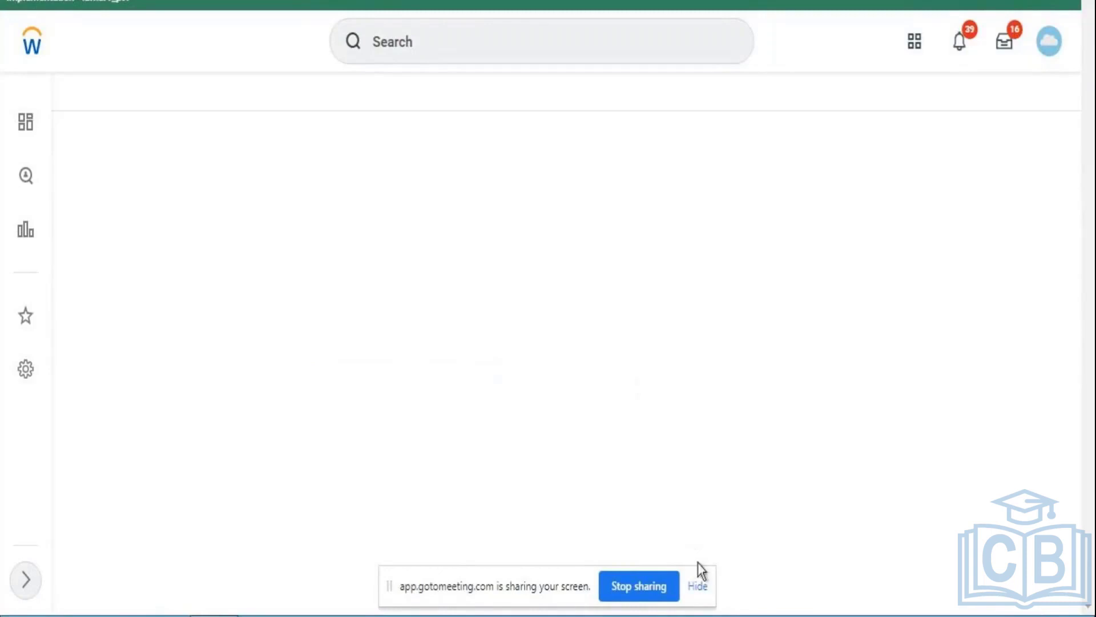
click(575, 48)
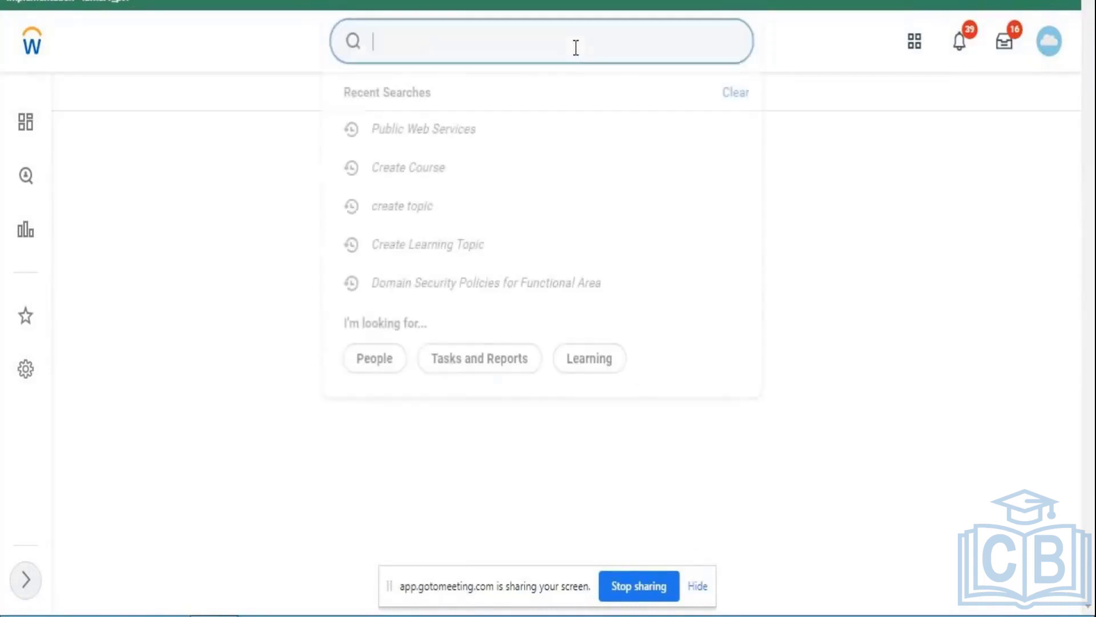
click(455, 170)
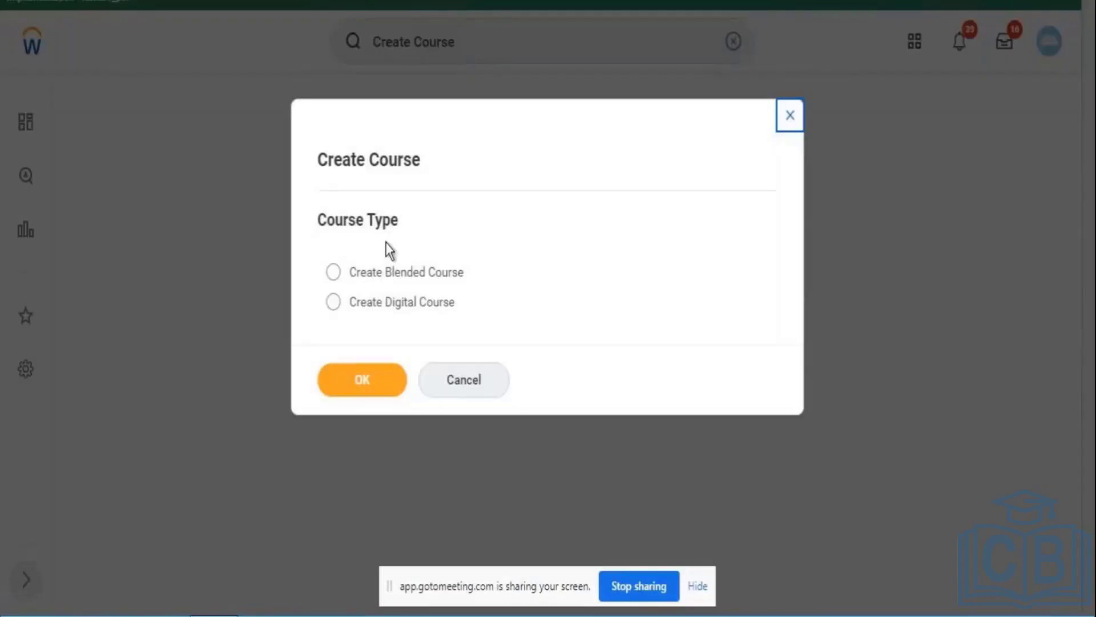
- Choose to create a digital course and title it Compliance Course
click(386, 306)
click(361, 386)
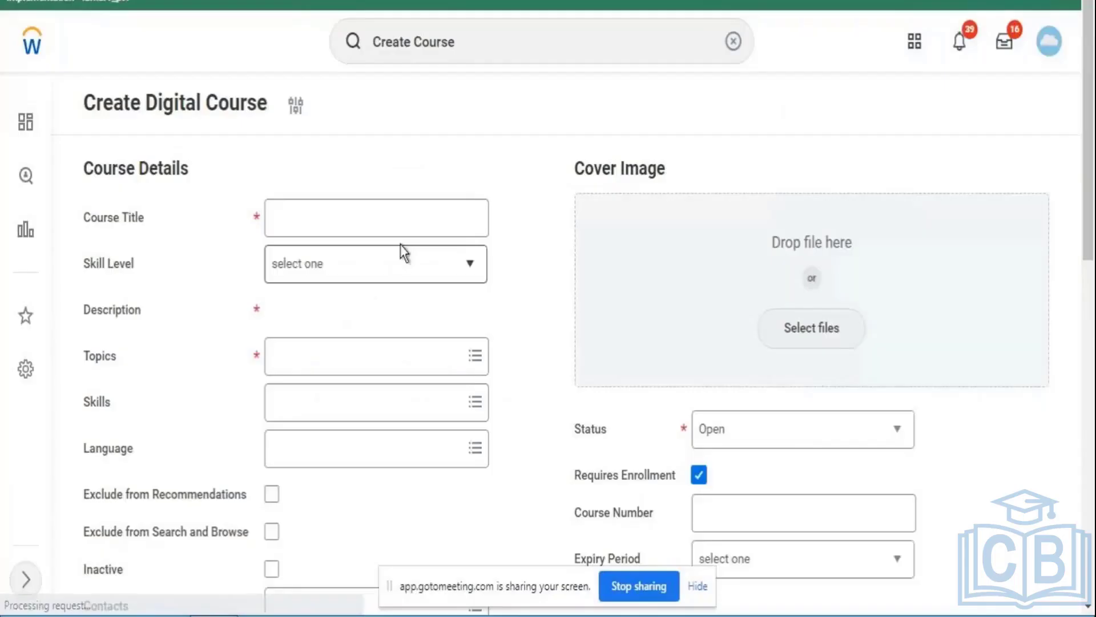
click(374, 209)
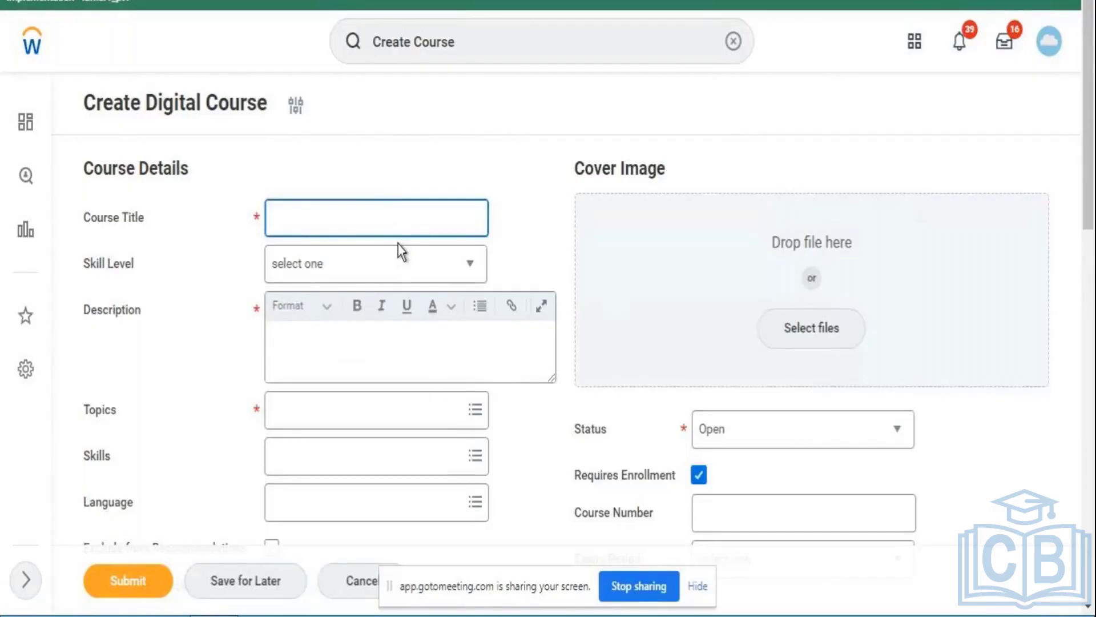
text(Complianc)
scroll(402, 251, down, 10)
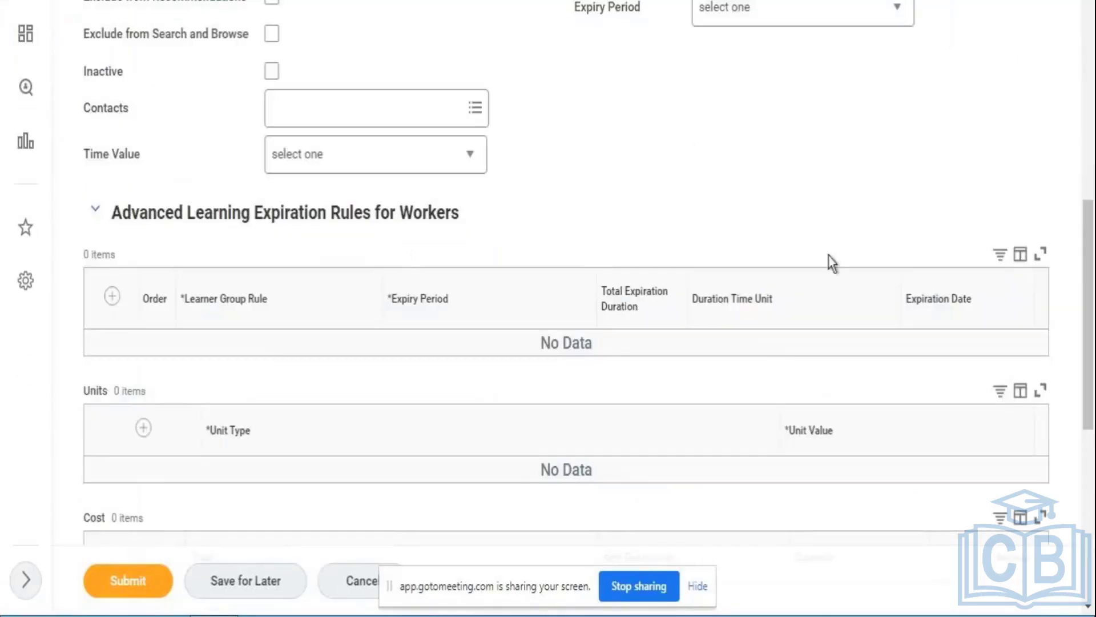
drag(1089, 314, 1051, 86)
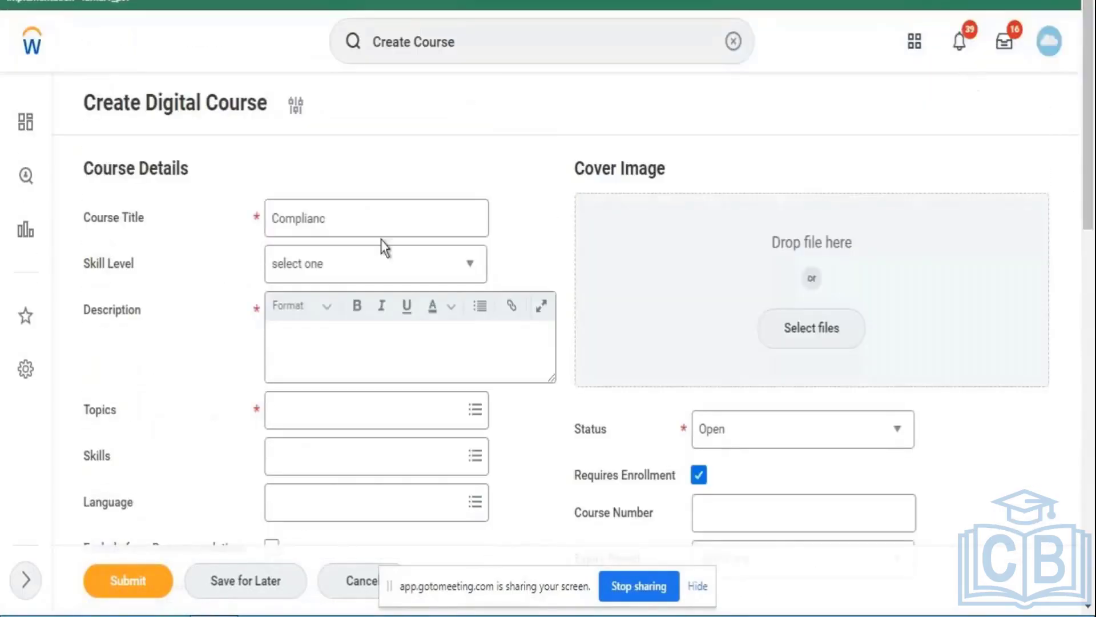
click(341, 222)
text(e )
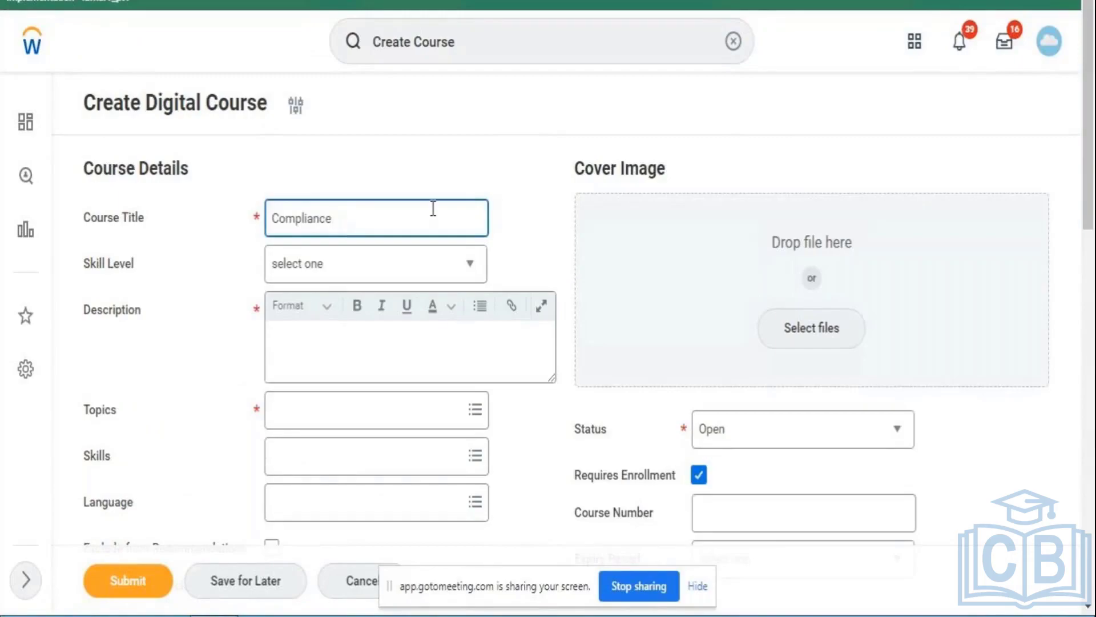
text(Course)
- Enter the description "mandate course" and set the course's skill level to Beginner
click(374, 322)
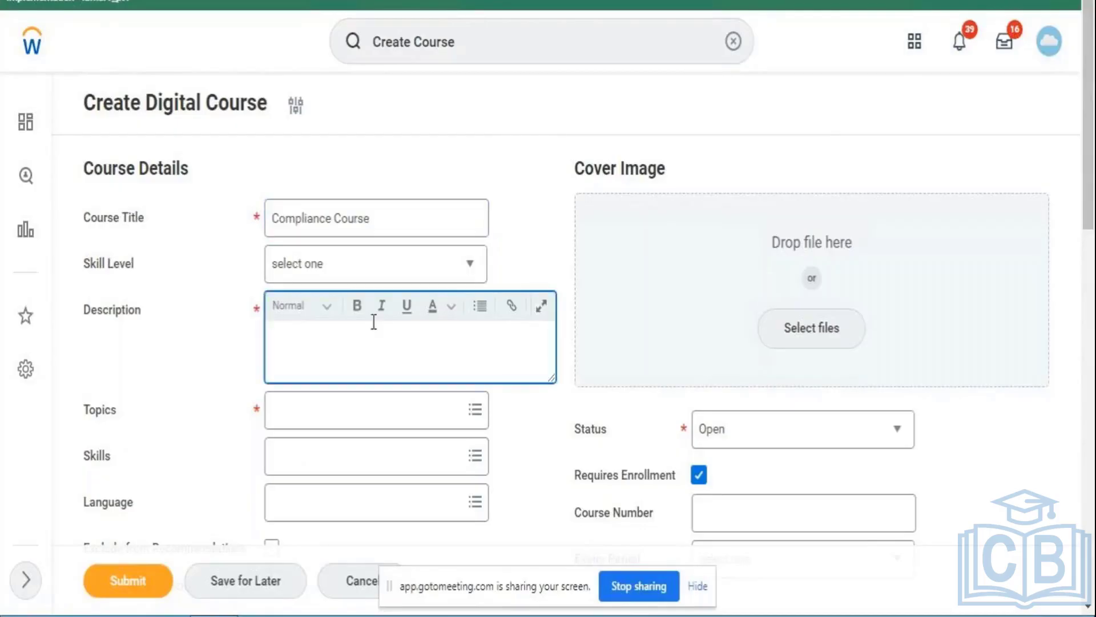
text(mandate course)
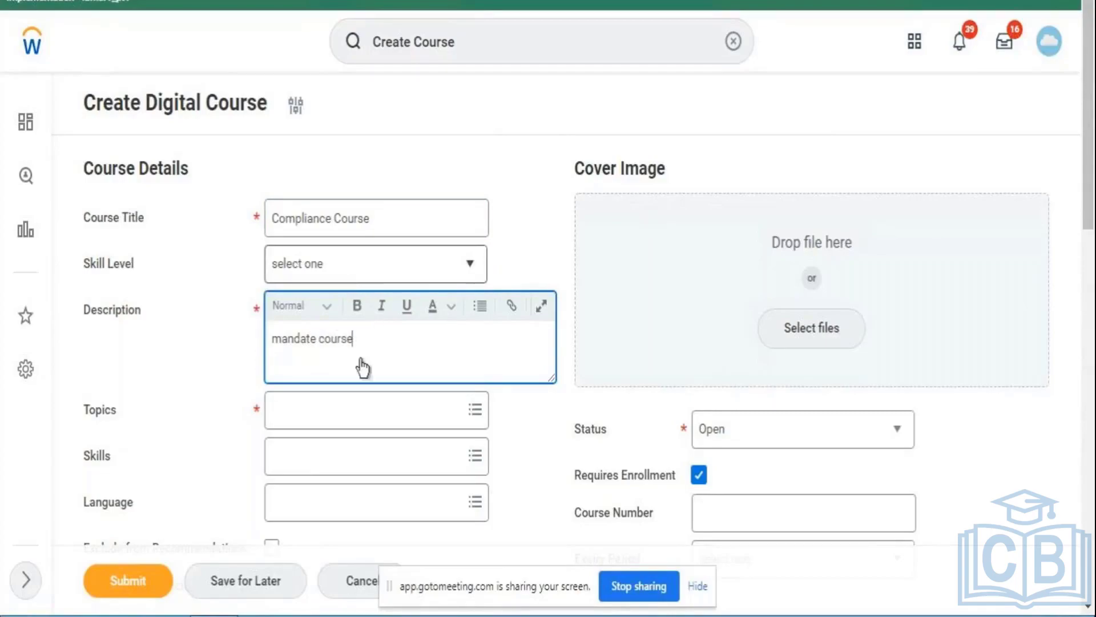
click(357, 265)
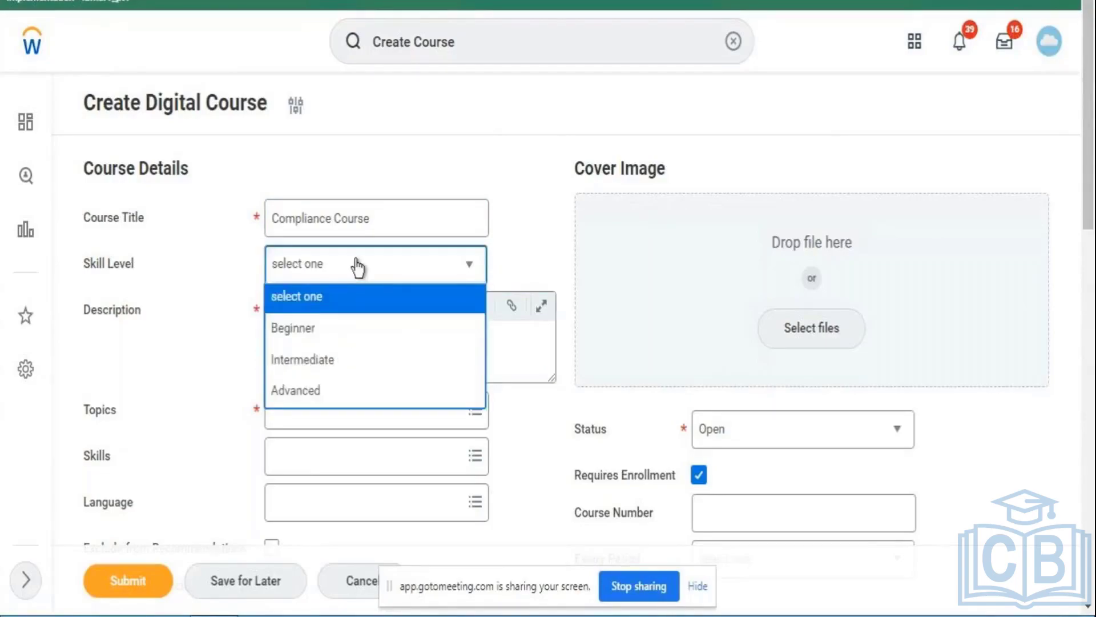
click(315, 336)
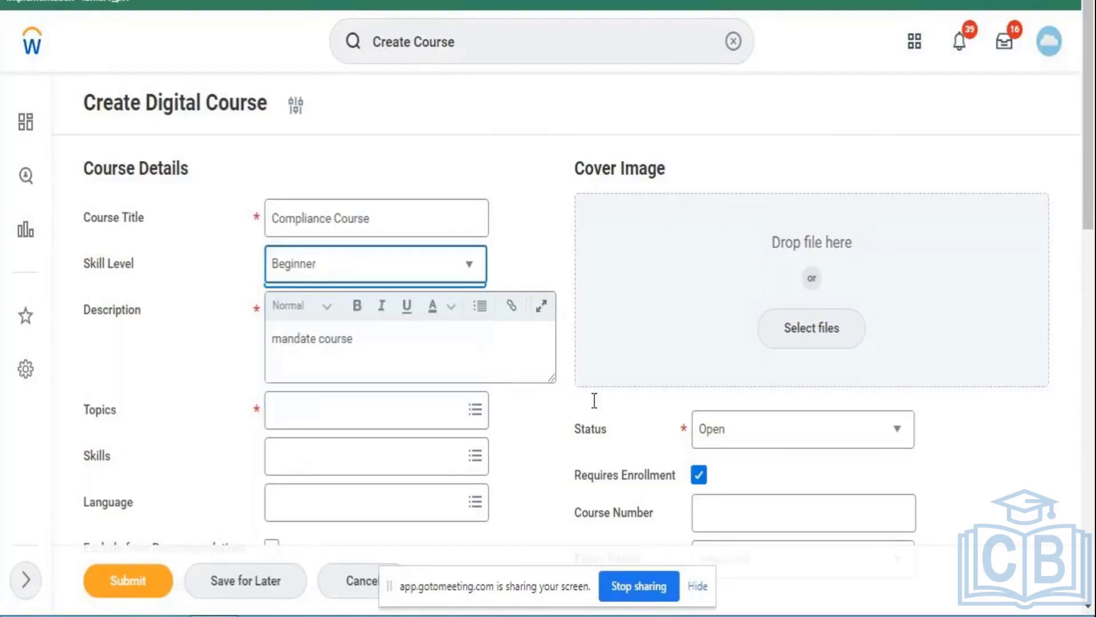
- Assign the HR topic to the Compliance Course
scroll(1092, 153, down, 3)
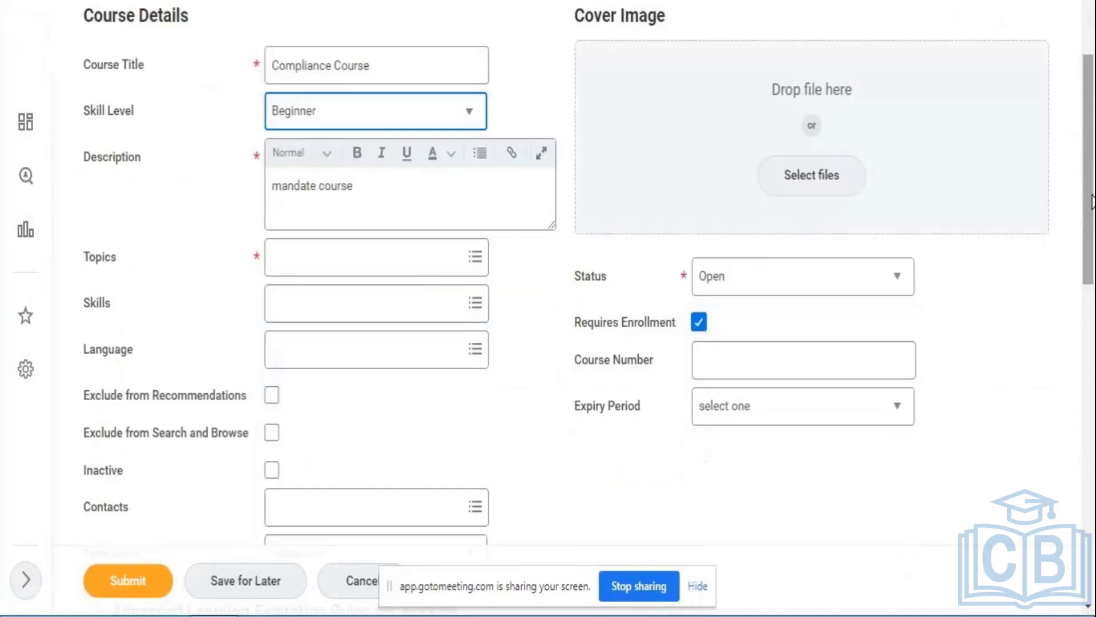
click(406, 263)
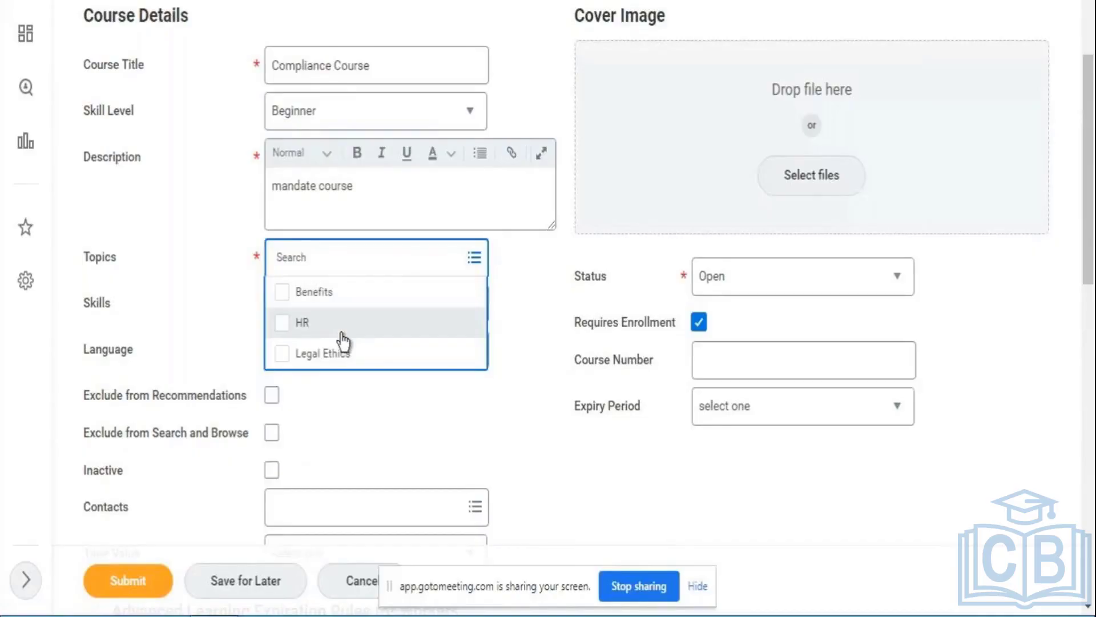
click(341, 331)
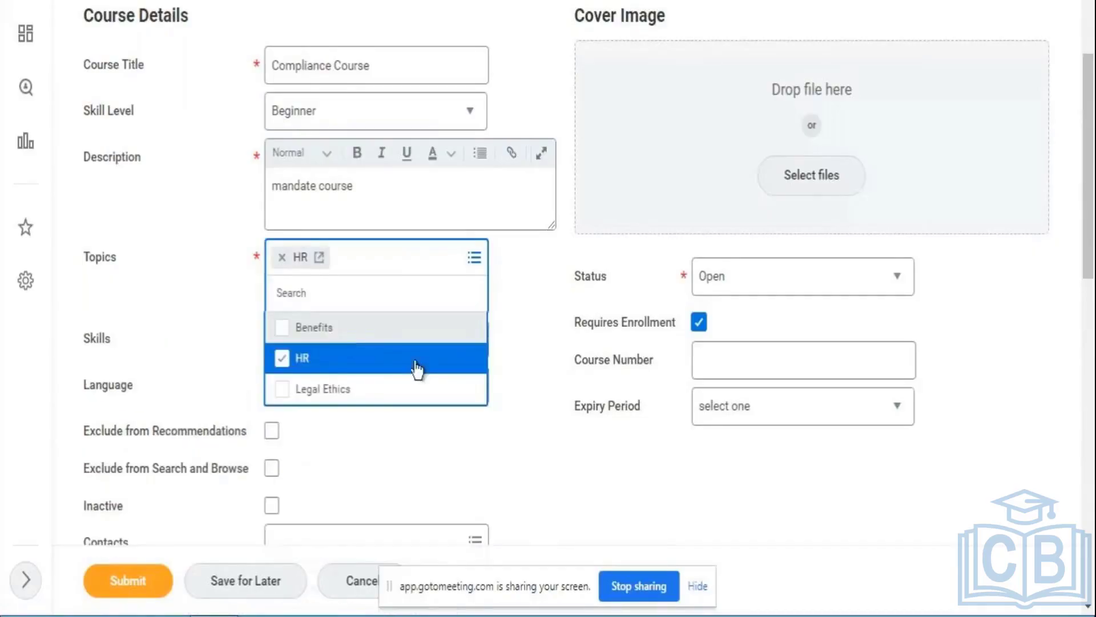
click(531, 455)
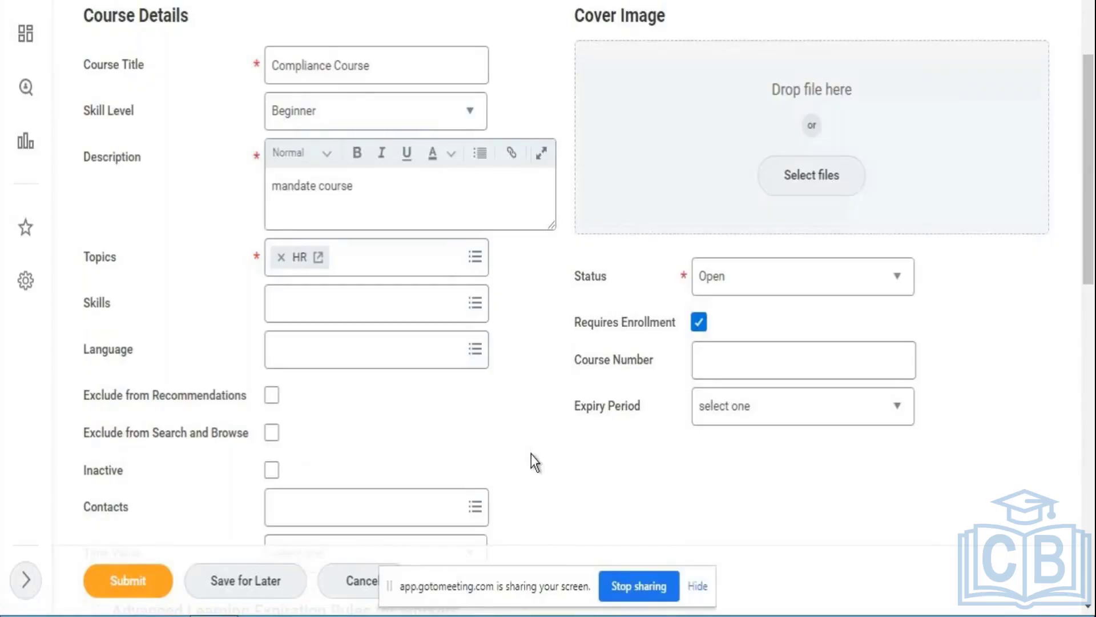
- Set the course's expiry period to Date with an expiration date of 06/01/2022
click(783, 426)
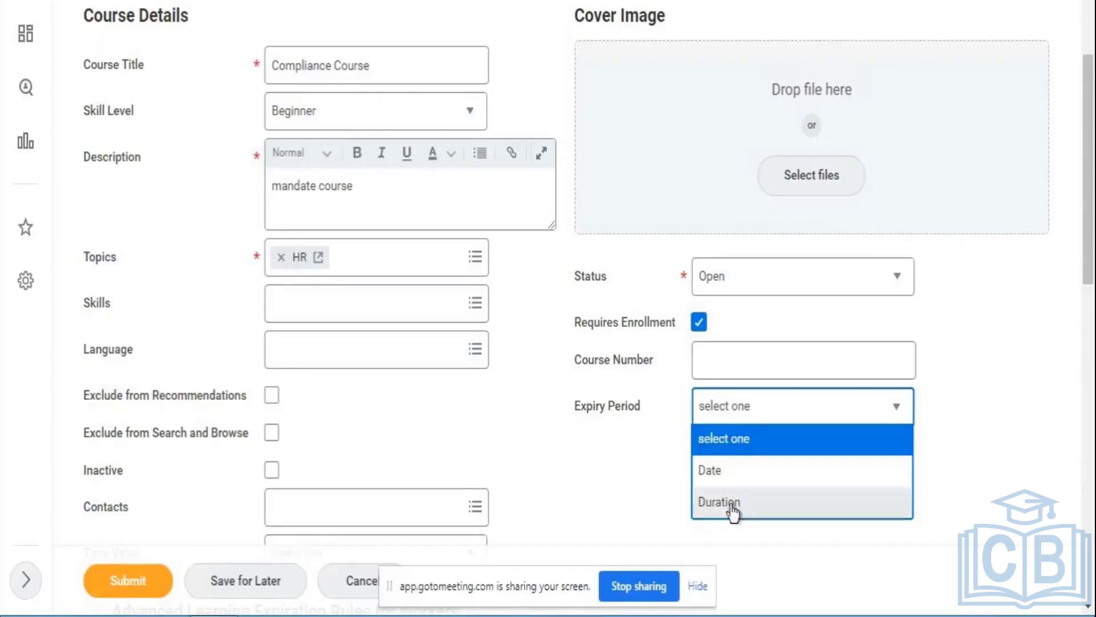
click(736, 482)
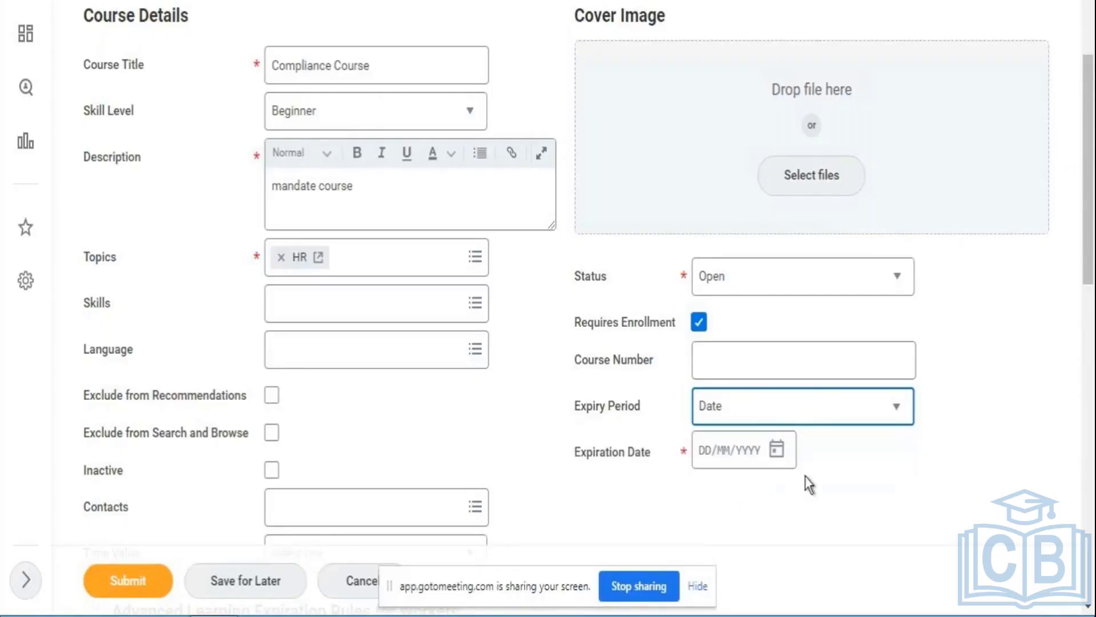
click(783, 453)
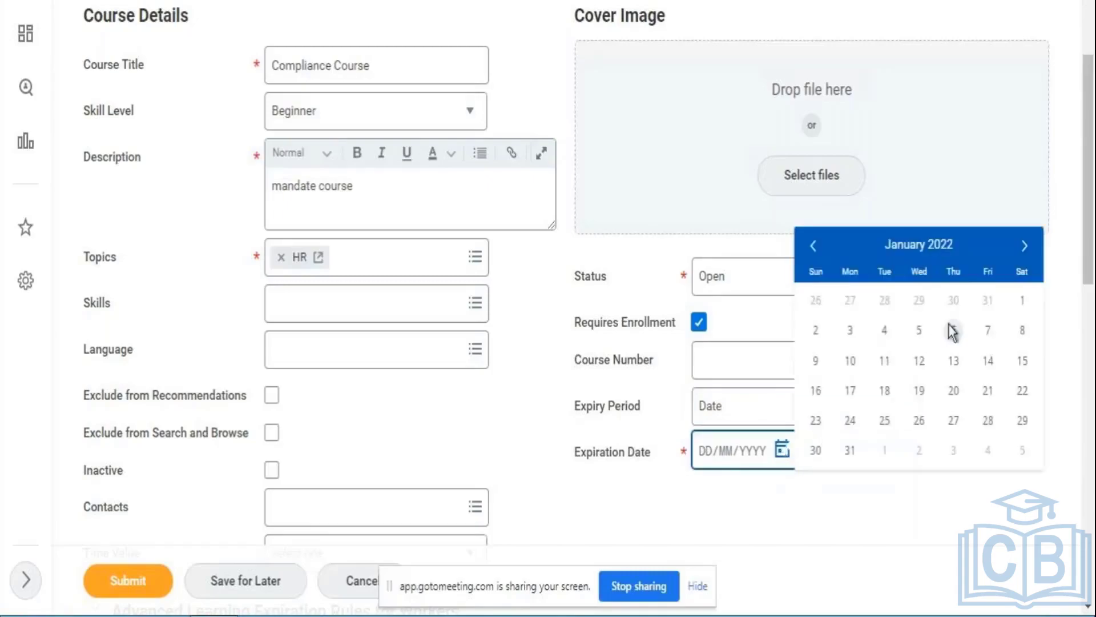
click(953, 331)
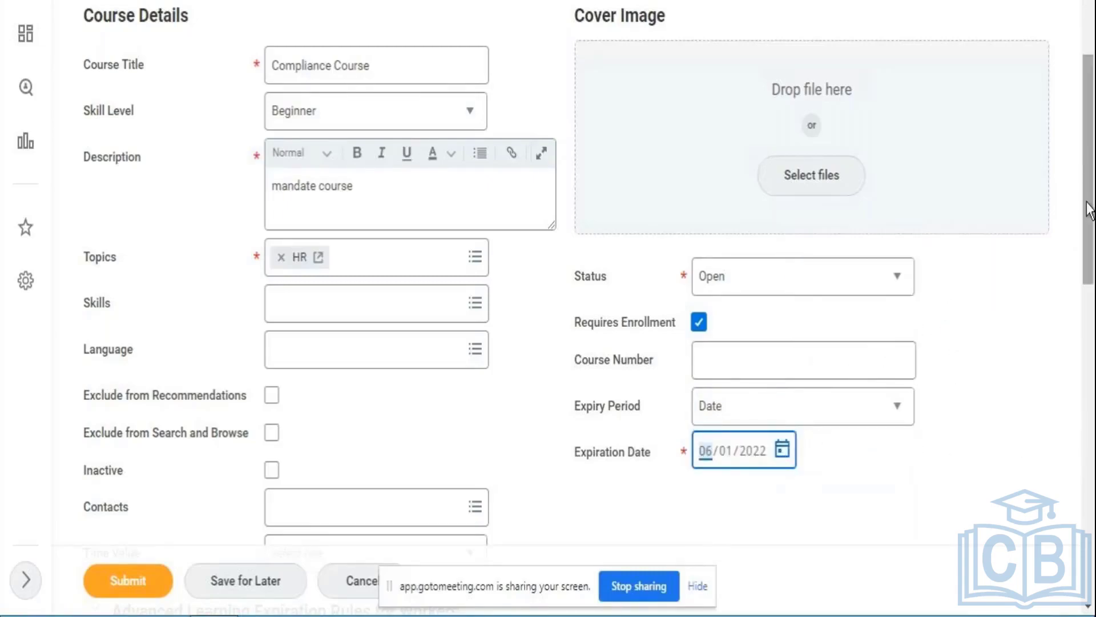
- Search the workers by first name and add the active Apple Vice President Admin_VSH worker as the course contact
scroll(1089, 308, down, 1)
scroll(1088, 308, down, 7)
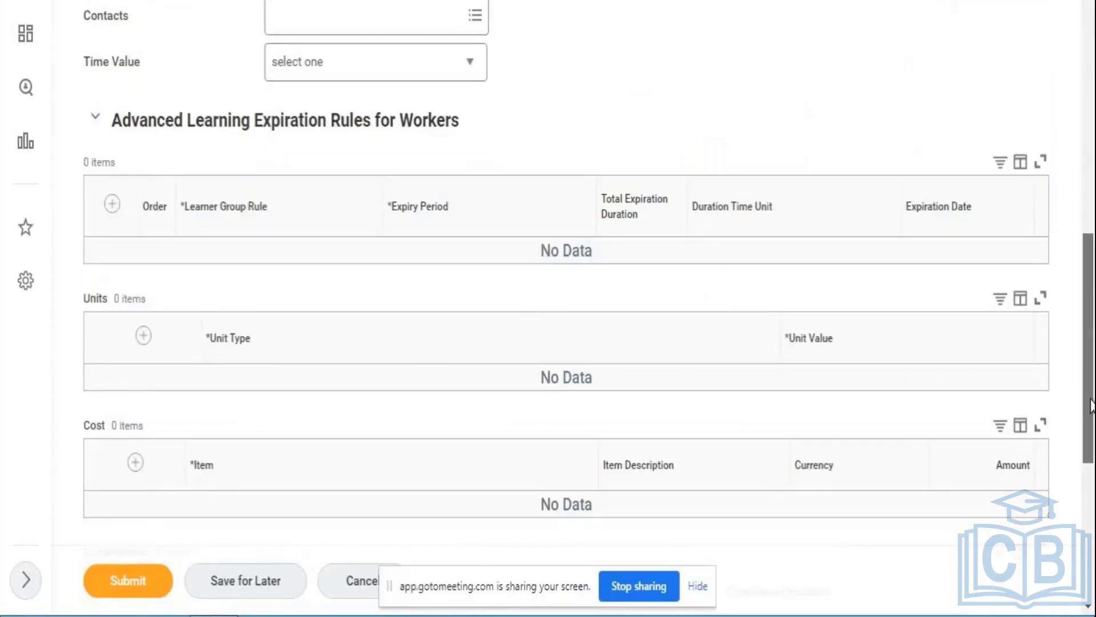
drag(1092, 406, 1091, 262)
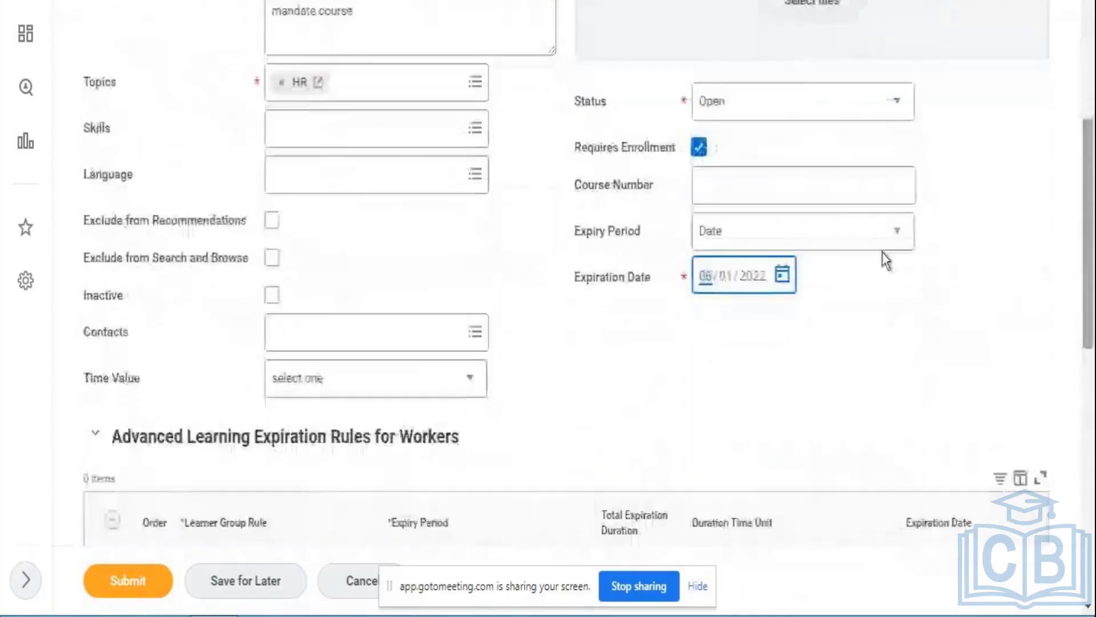
click(341, 331)
text(john)
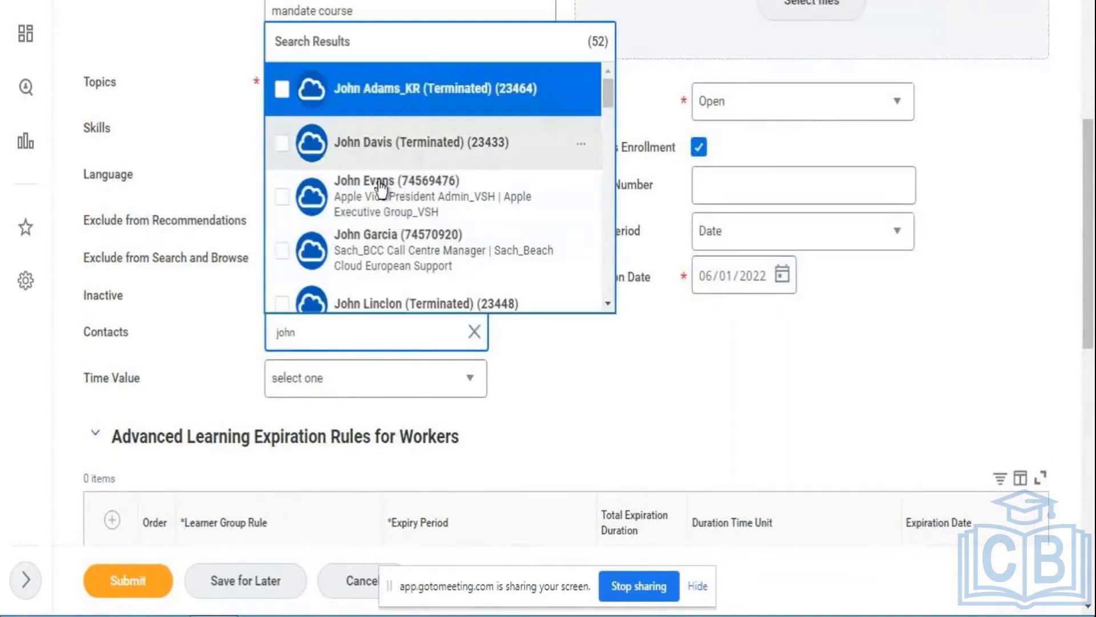
click(406, 217)
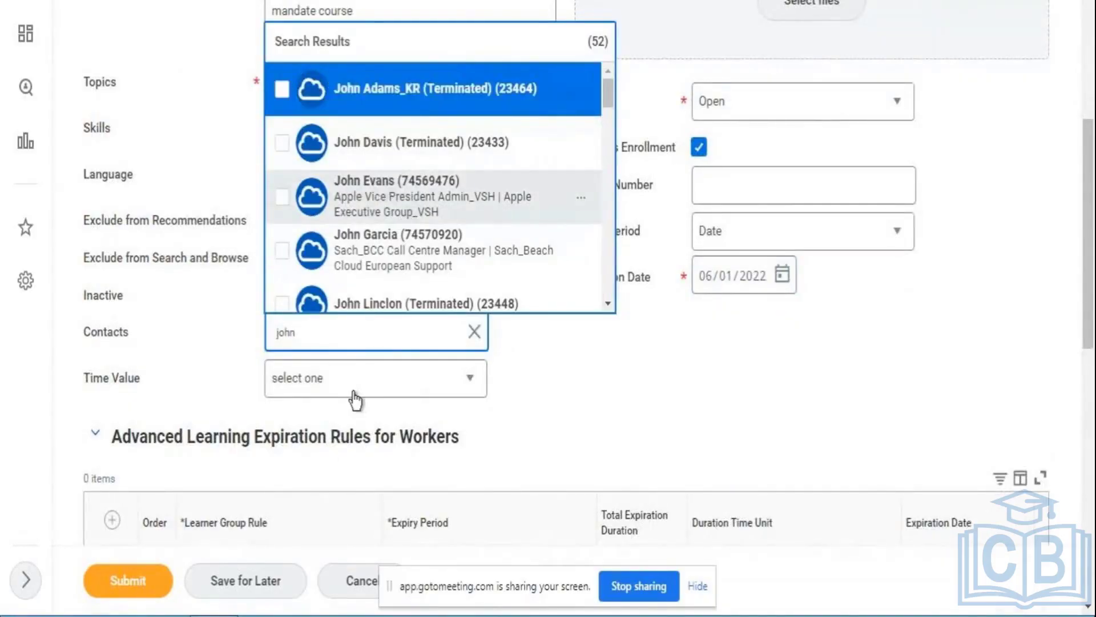
click(241, 414)
- Submit the Compliance Course without adding a lesson and dismiss the submission notice
click(1086, 453)
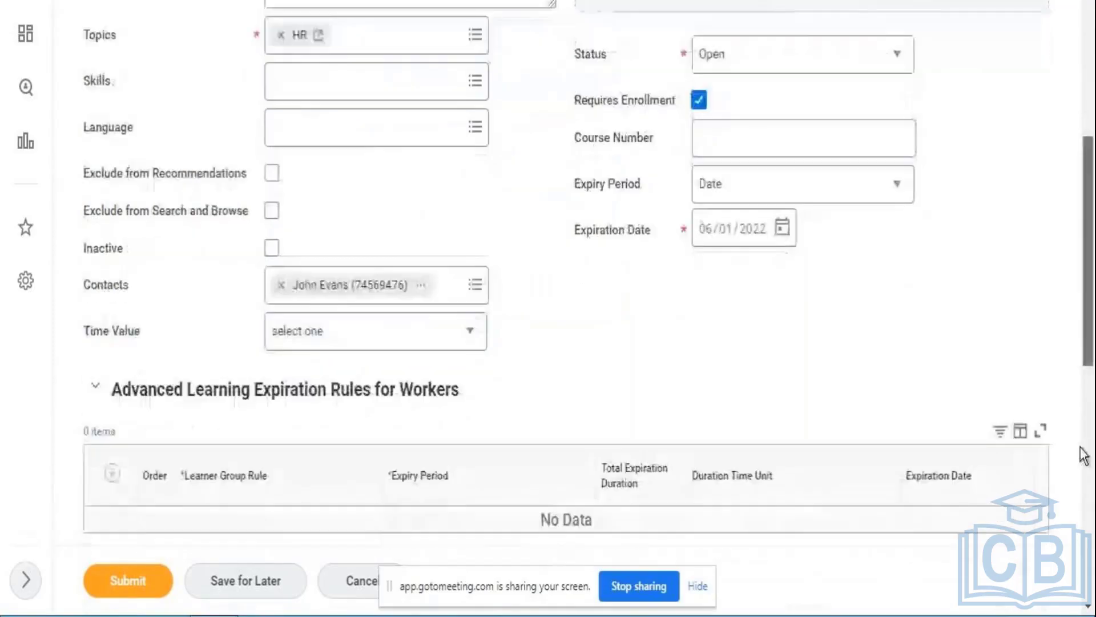
scroll(1086, 520, down, 2)
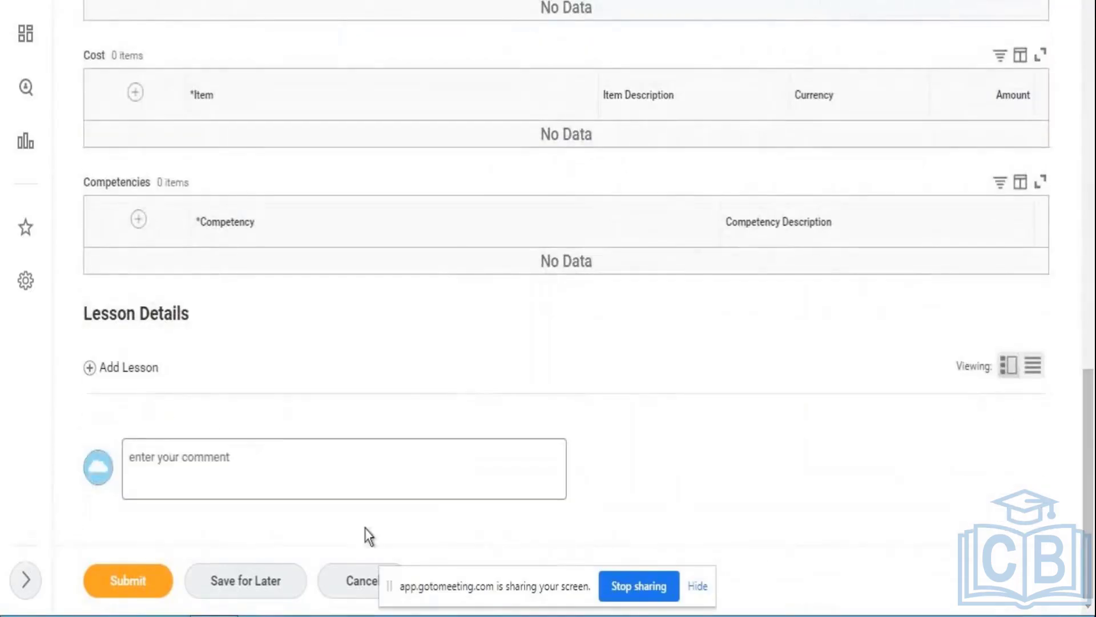
click(146, 583)
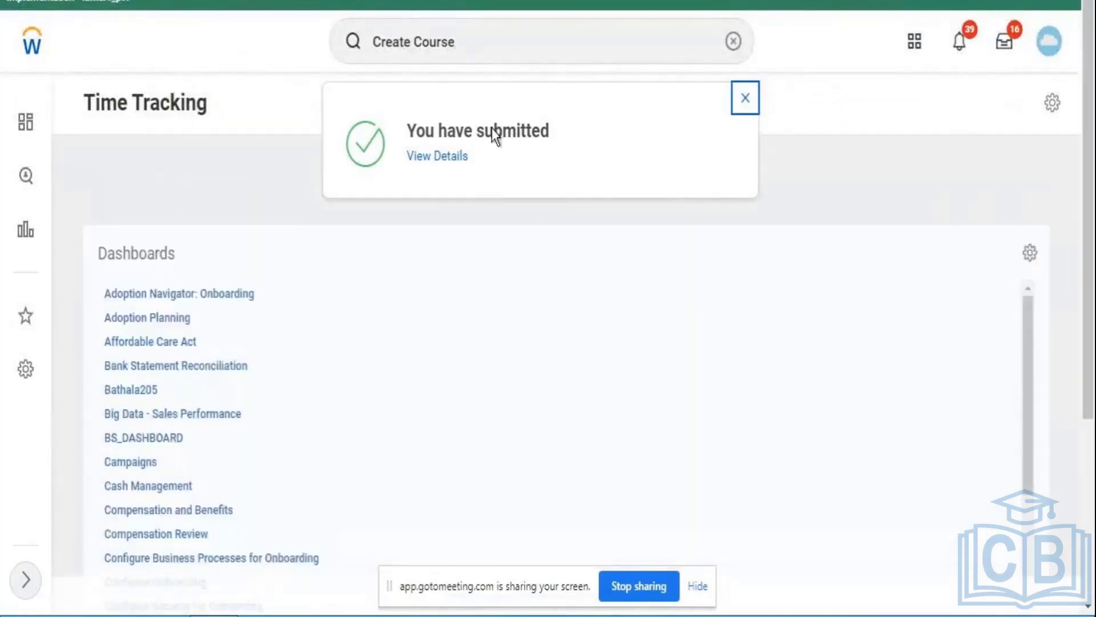
click(746, 97)
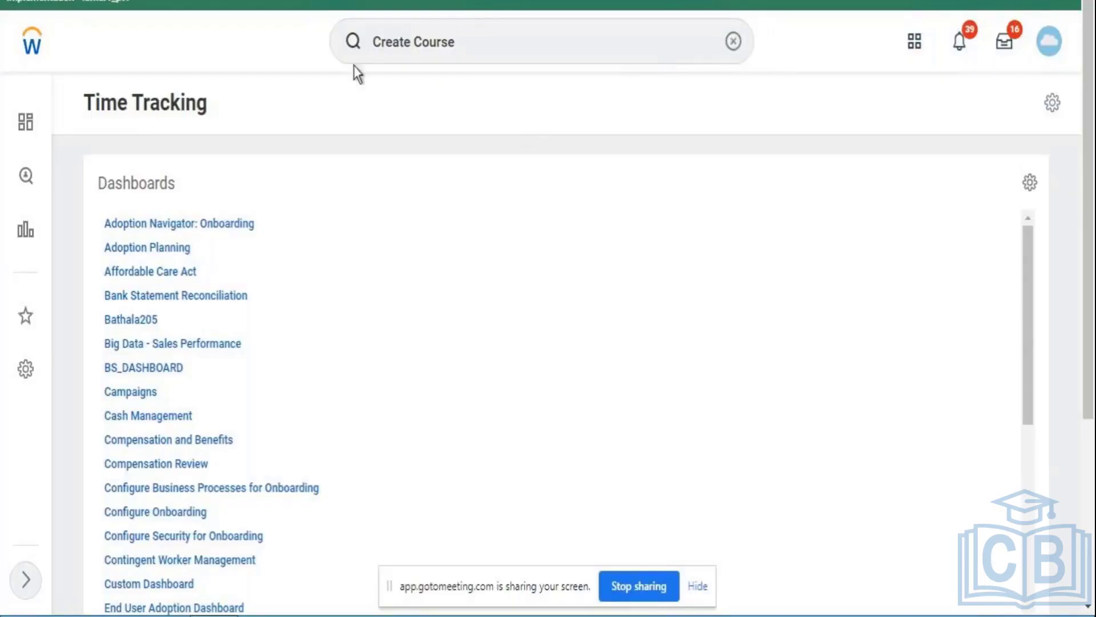
- Run the Create Course task again from the search results and start a new digital course
click(32, 43)
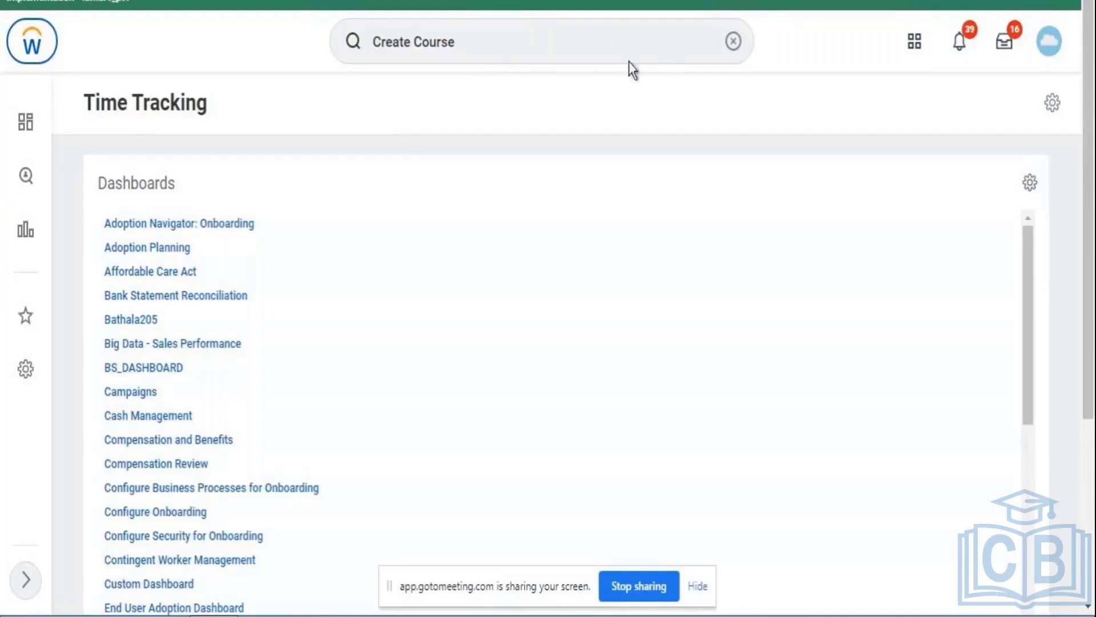
click(548, 39)
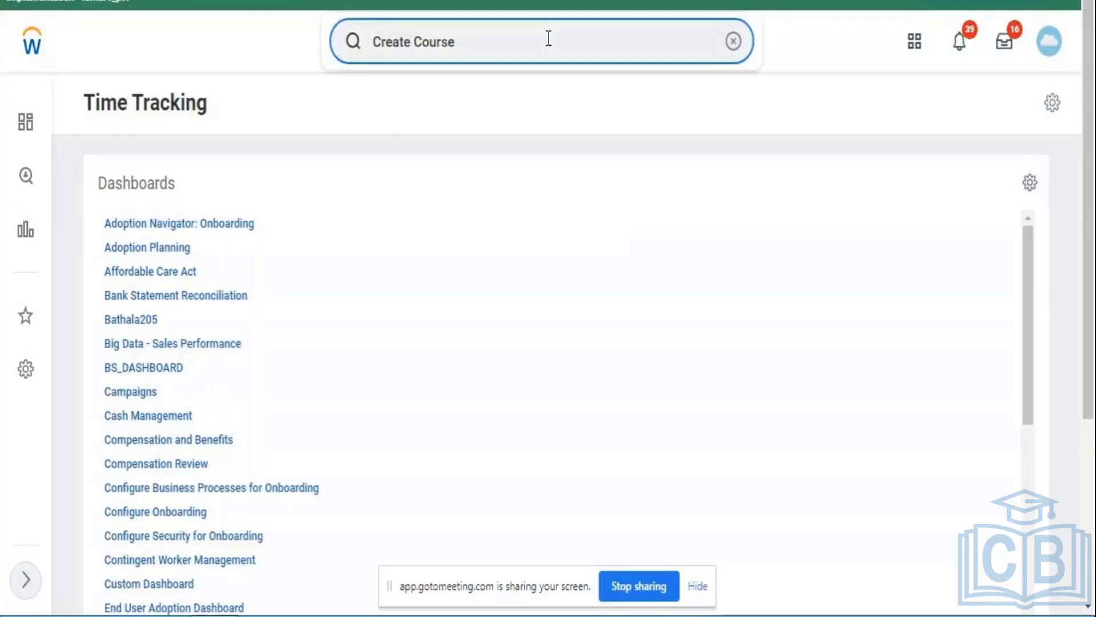
key(Return)
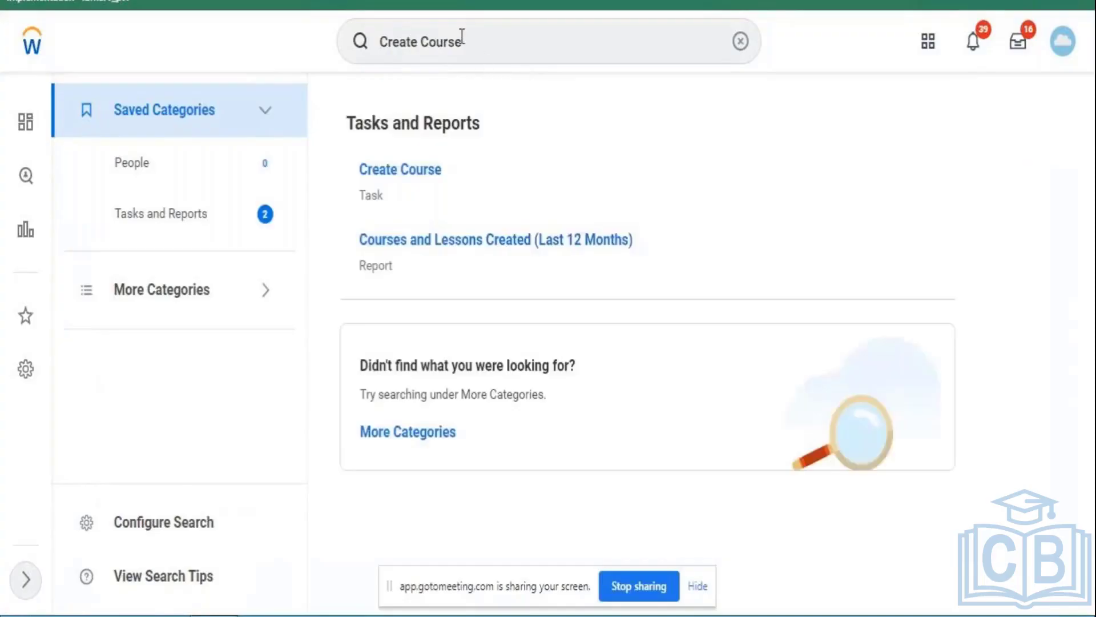
click(406, 174)
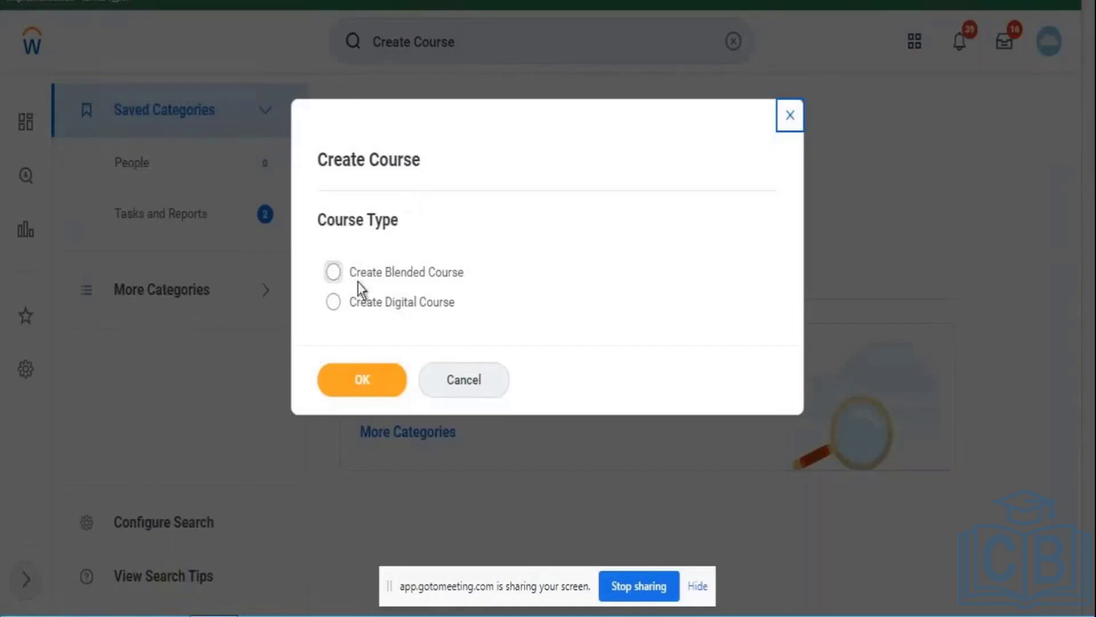
click(363, 307)
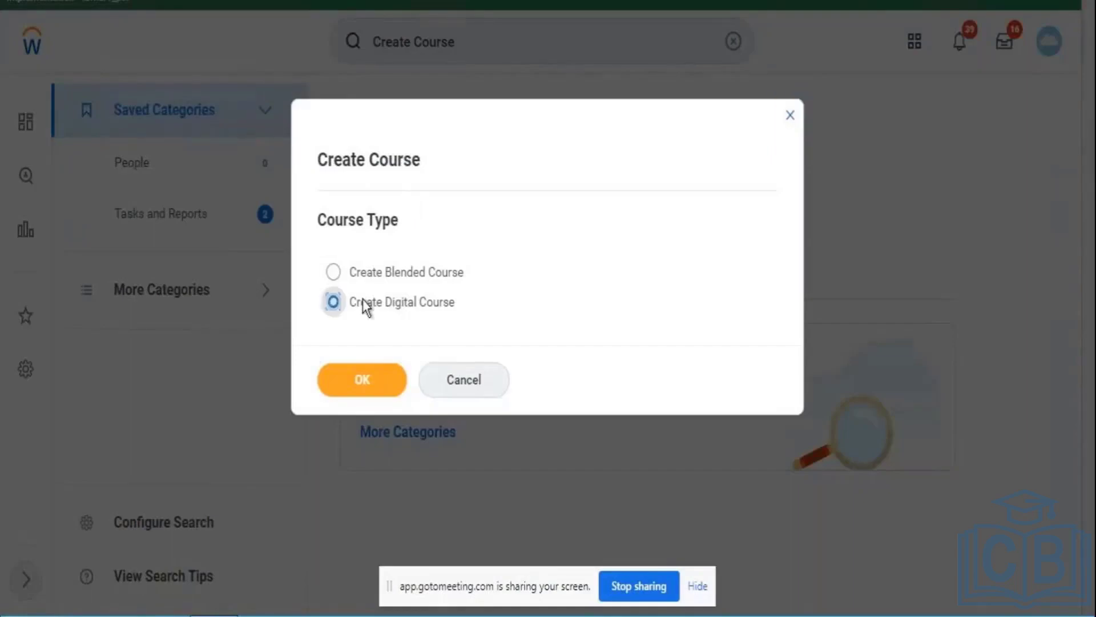
click(358, 376)
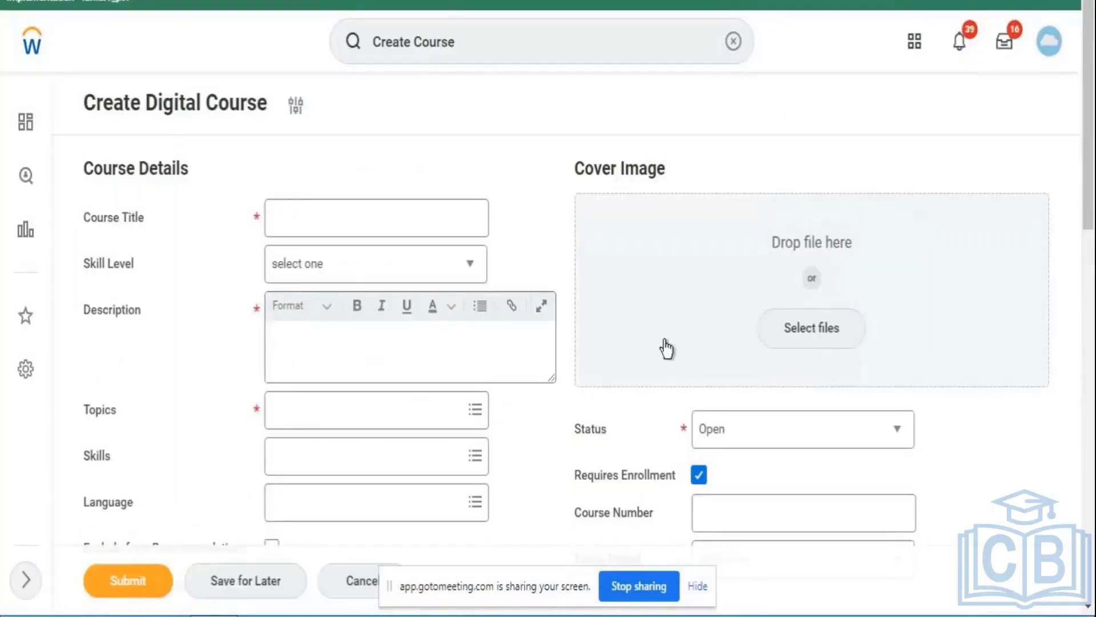
- Review the blank digital course form, checking the Contacts options and highlighting the field labels from Time Value up to Course Title
drag(1090, 169, 1090, 238)
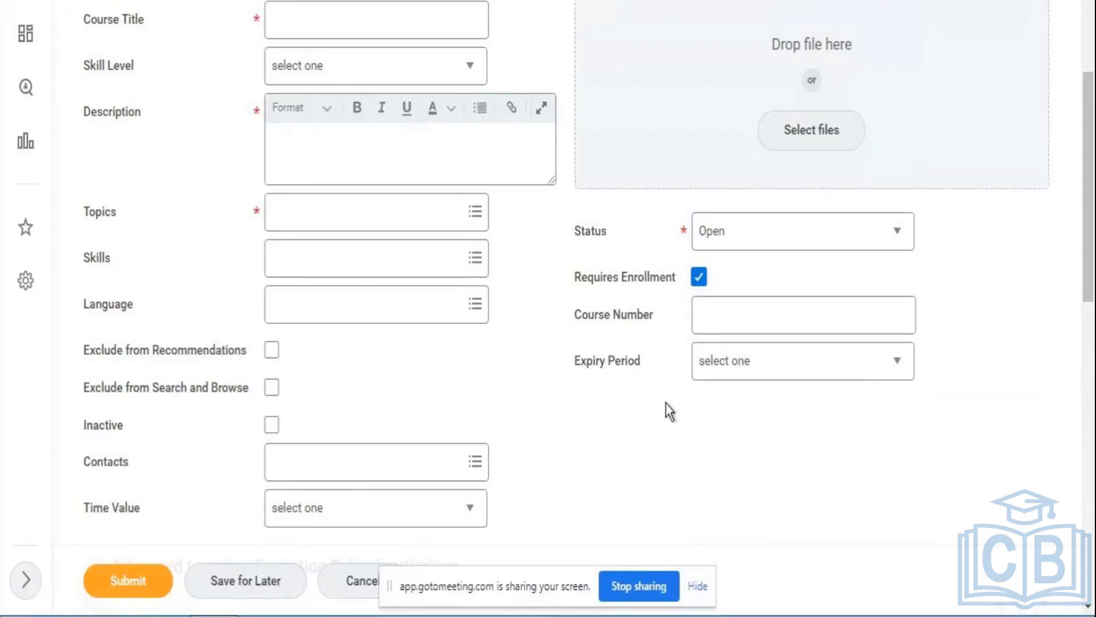
click(353, 474)
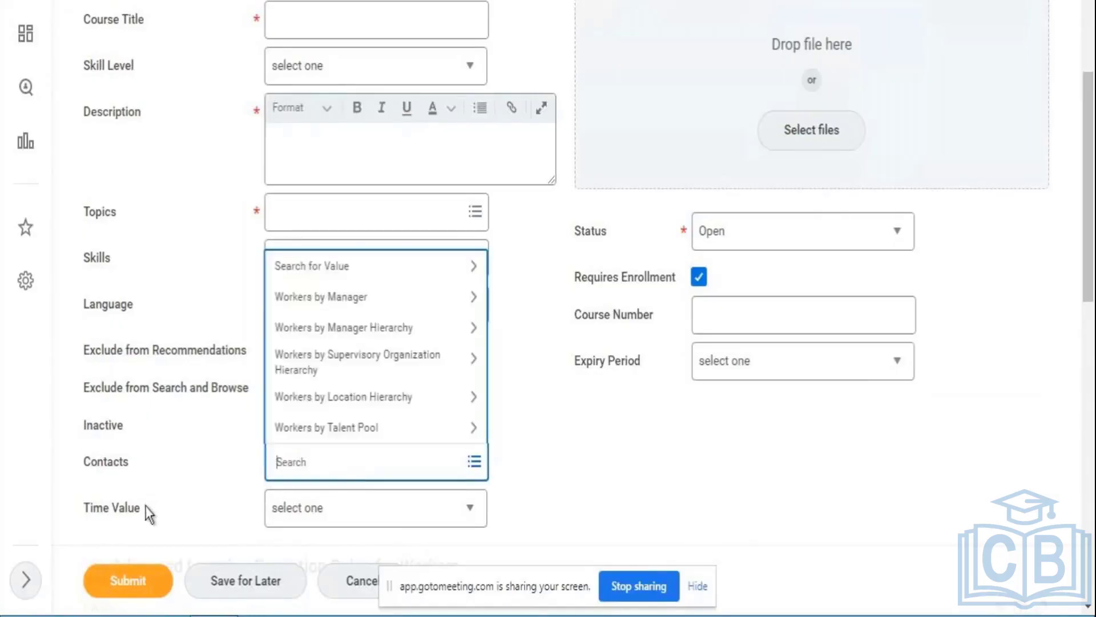
drag(145, 505, 84, 19)
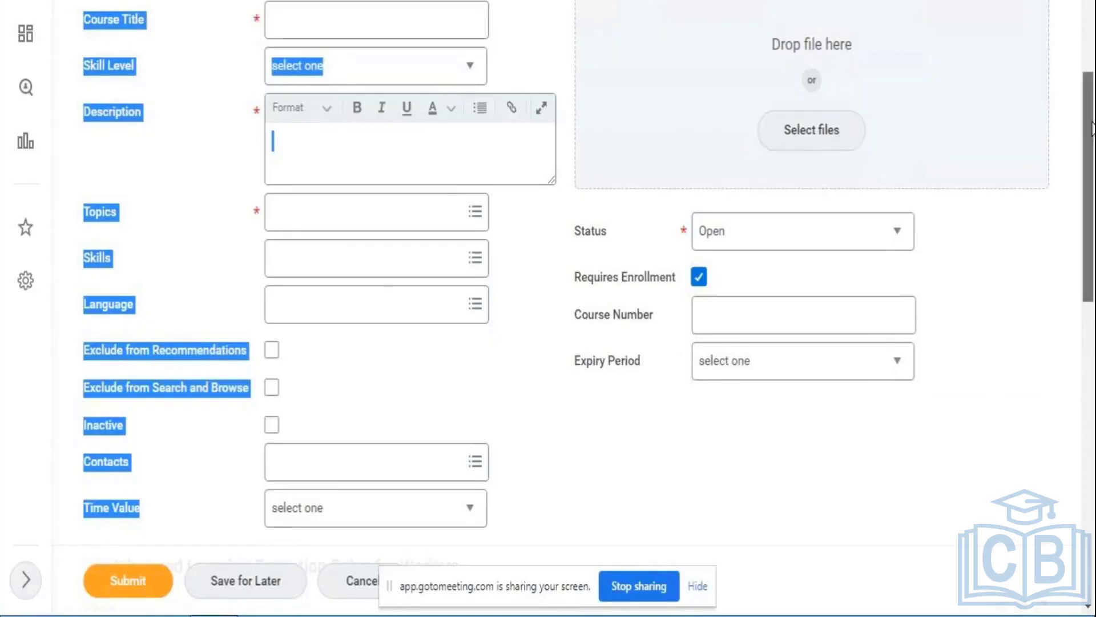
scroll(1093, 129, up, 3)
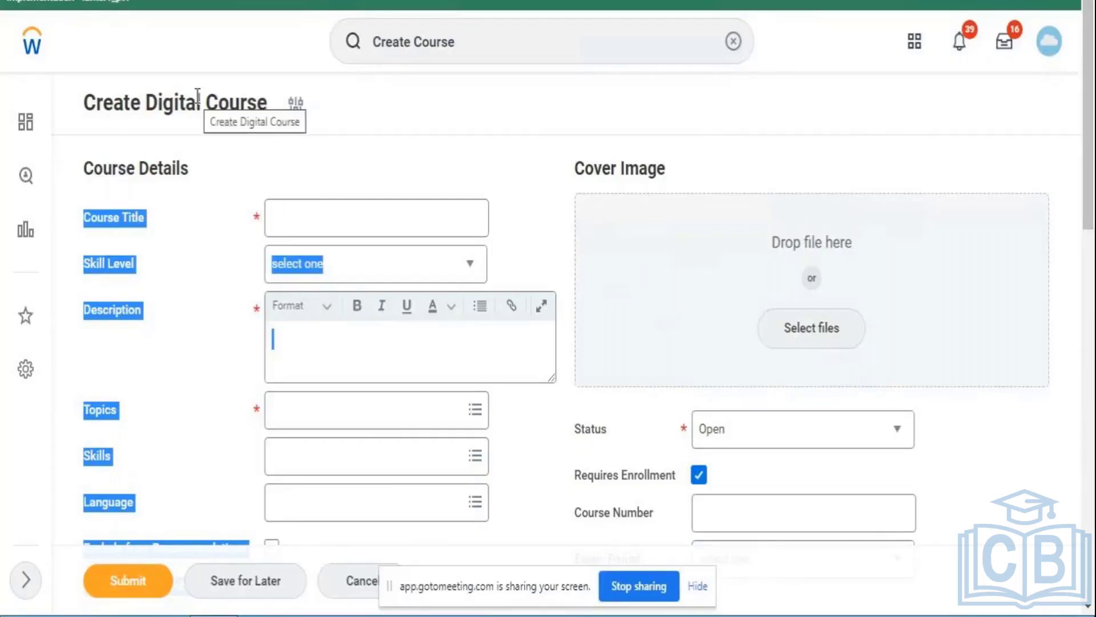
- Clear the label highlighting and review the blank digital course form through the Cost, Competencies and Lesson Details sections
click(190, 465)
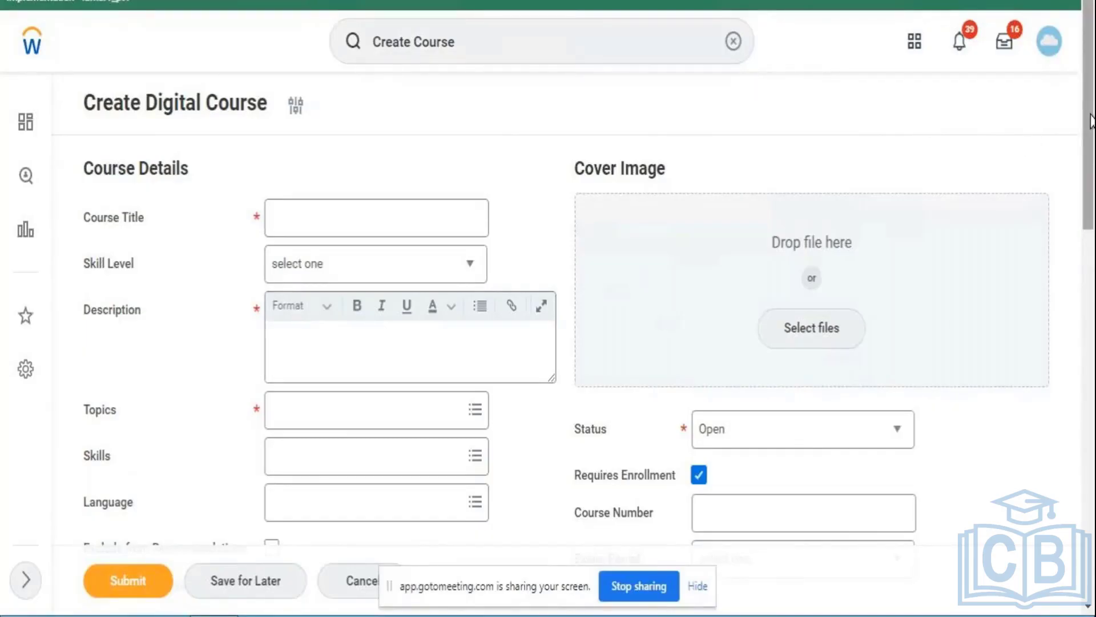
drag(1091, 120, 1093, 563)
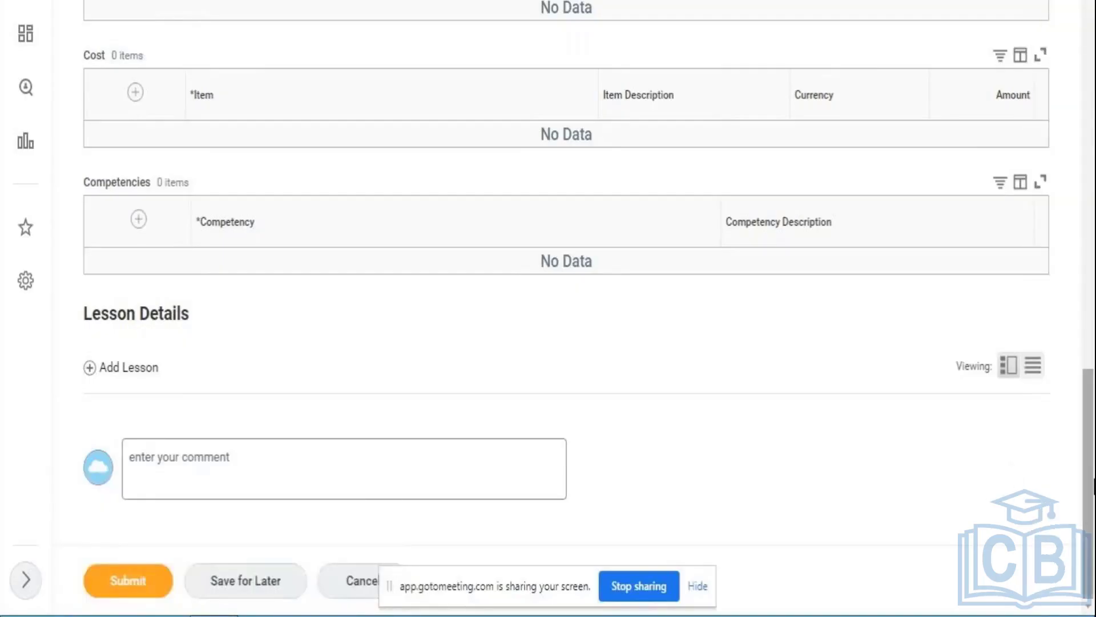
drag(1093, 483, 1093, 85)
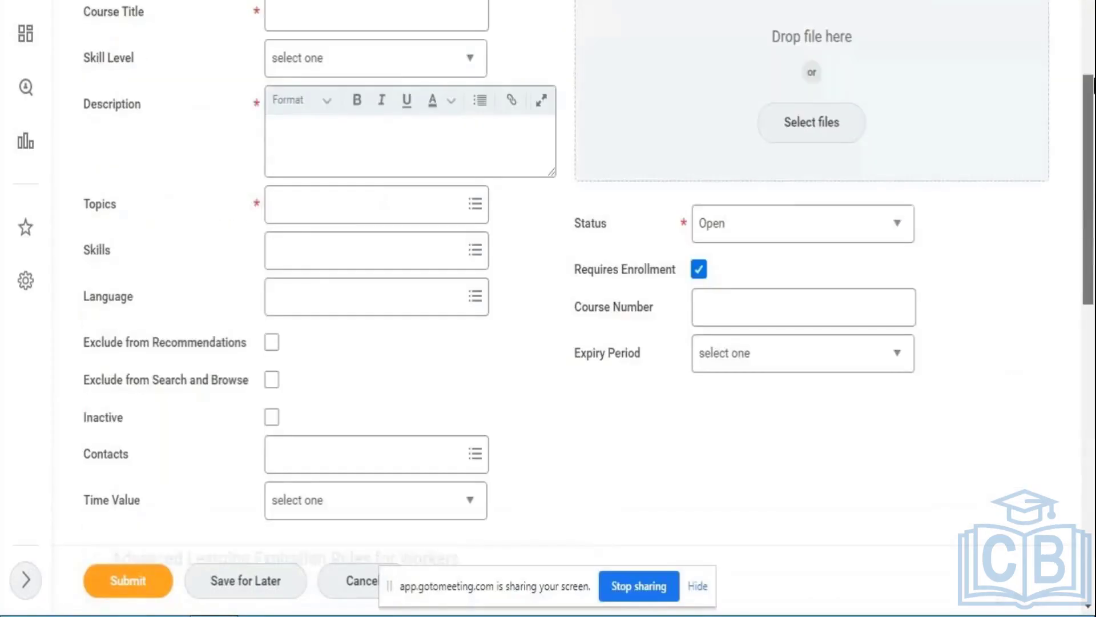
scroll(1094, 86, up, 3)
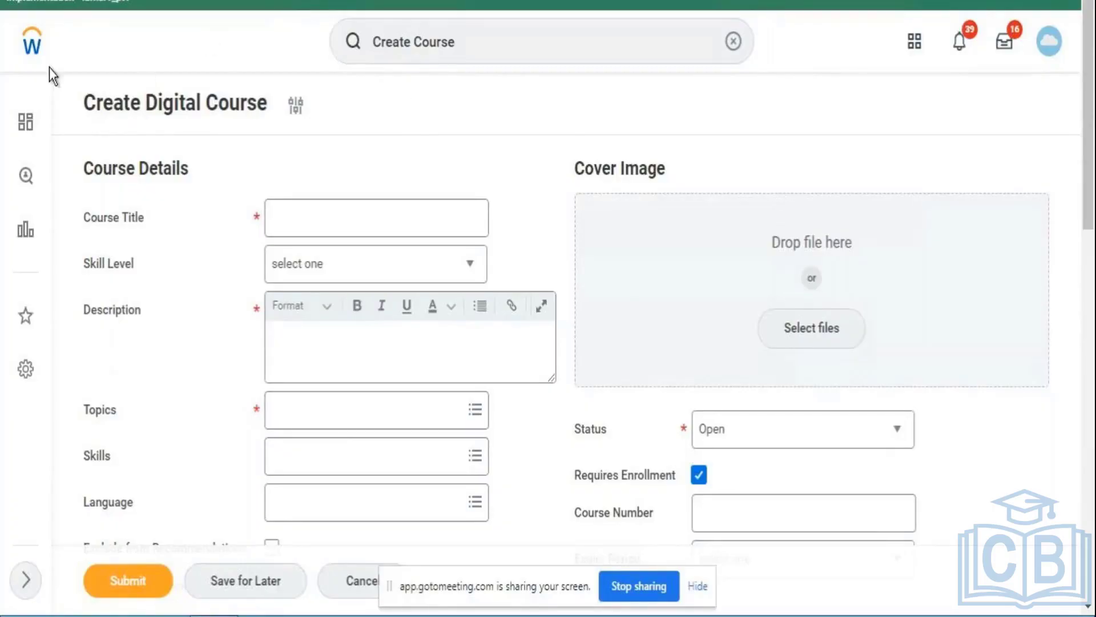
- Leave the digital course form for the home page and open the Learning app from the most used apps
click(27, 48)
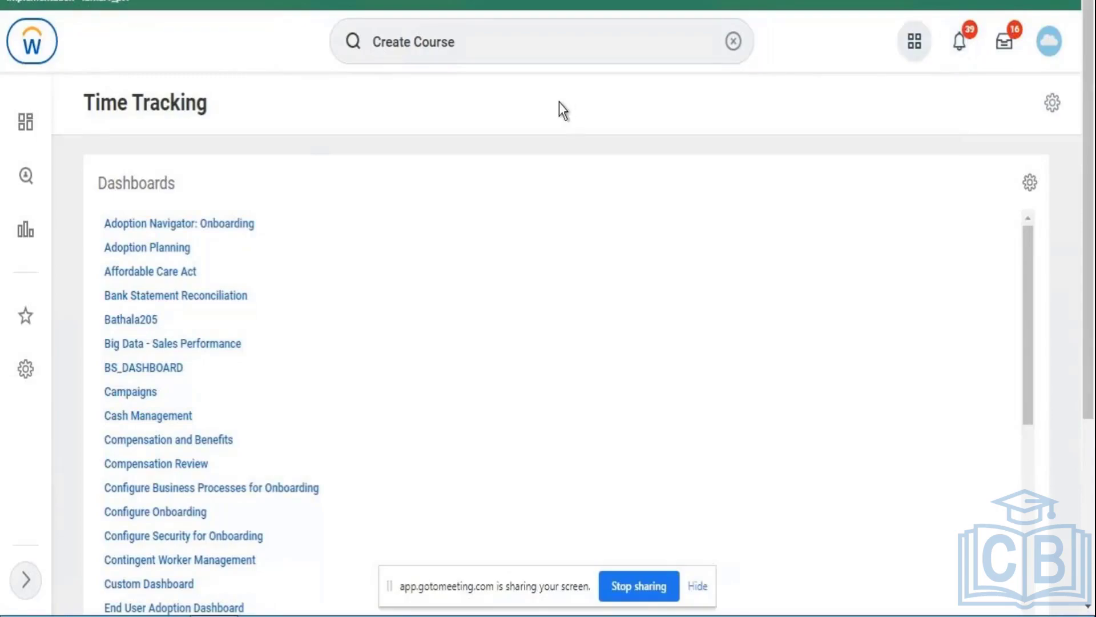
click(30, 48)
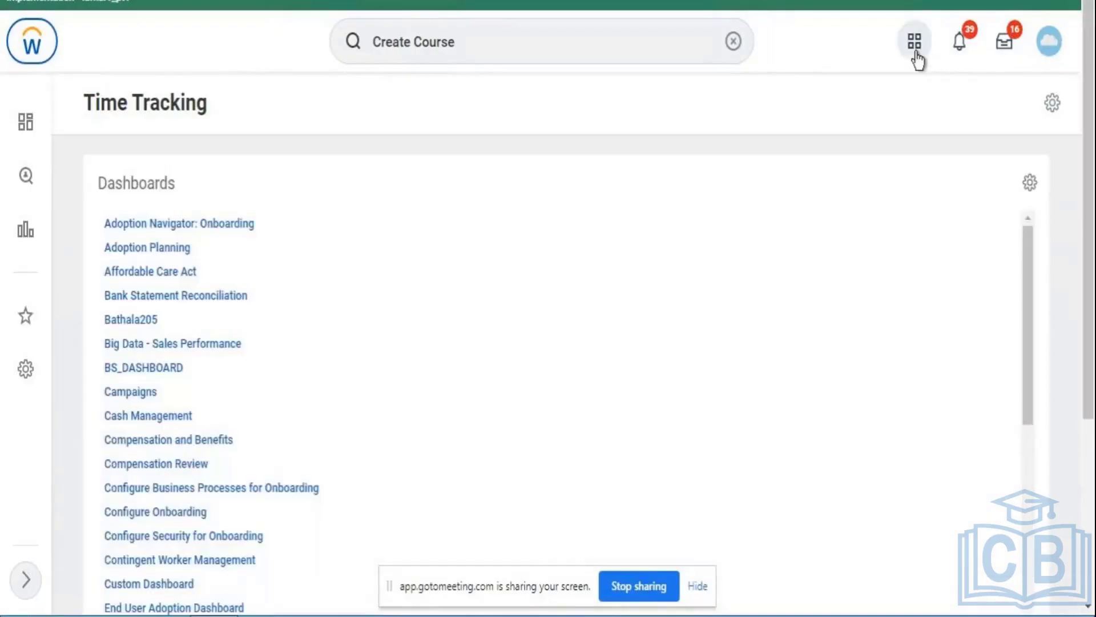
click(915, 50)
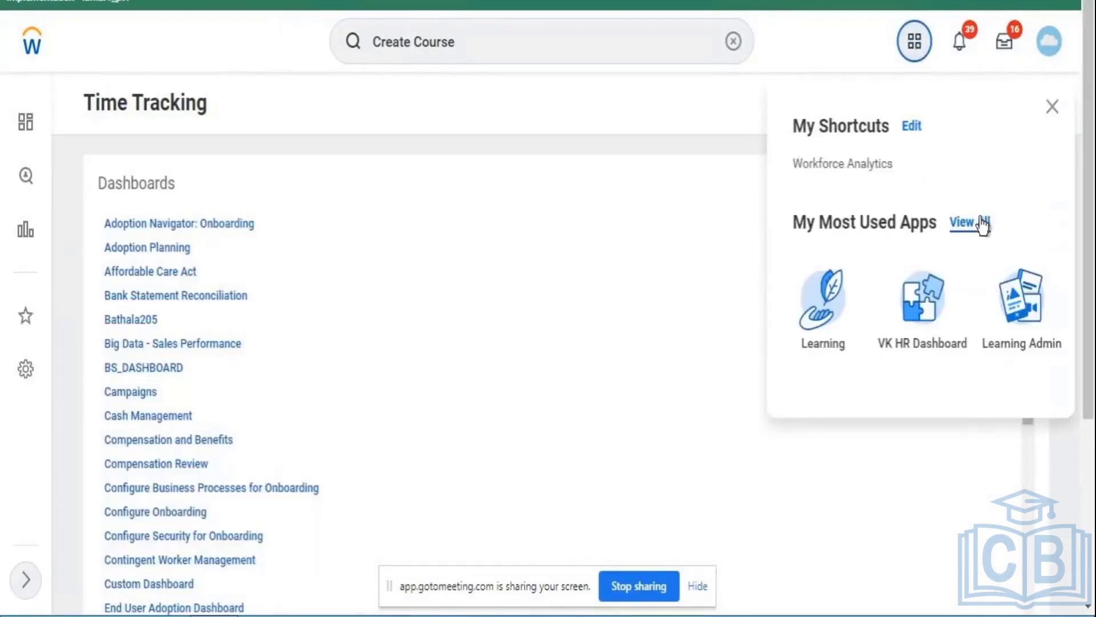
click(820, 320)
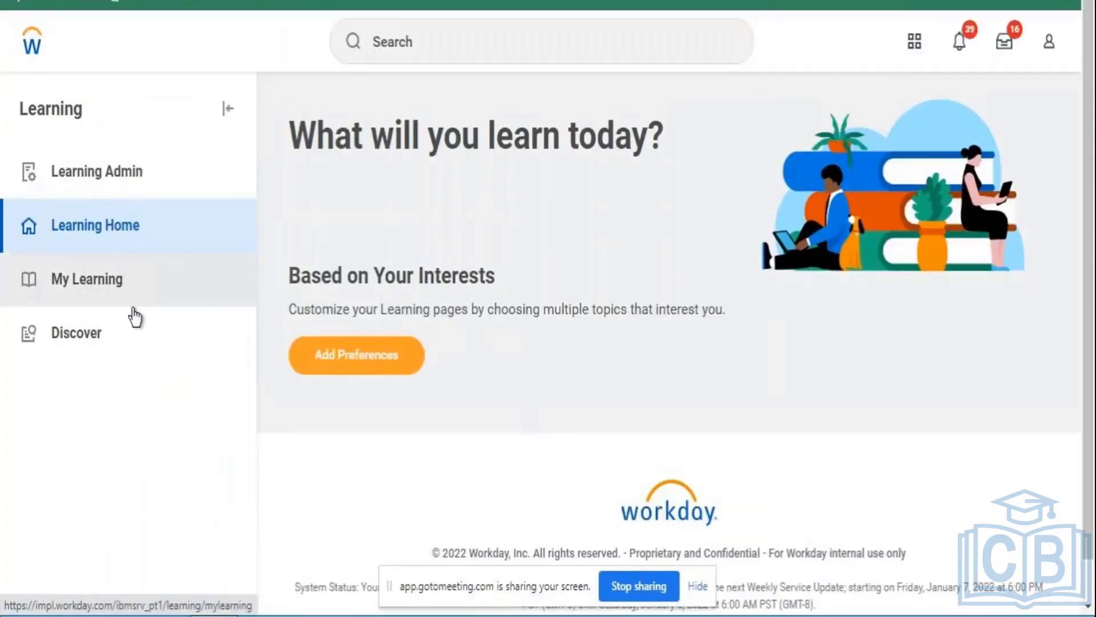
- Look through the My Learning and Learning Home pages, including the learning history, recommendations and Personalize Preferences sections
click(129, 290)
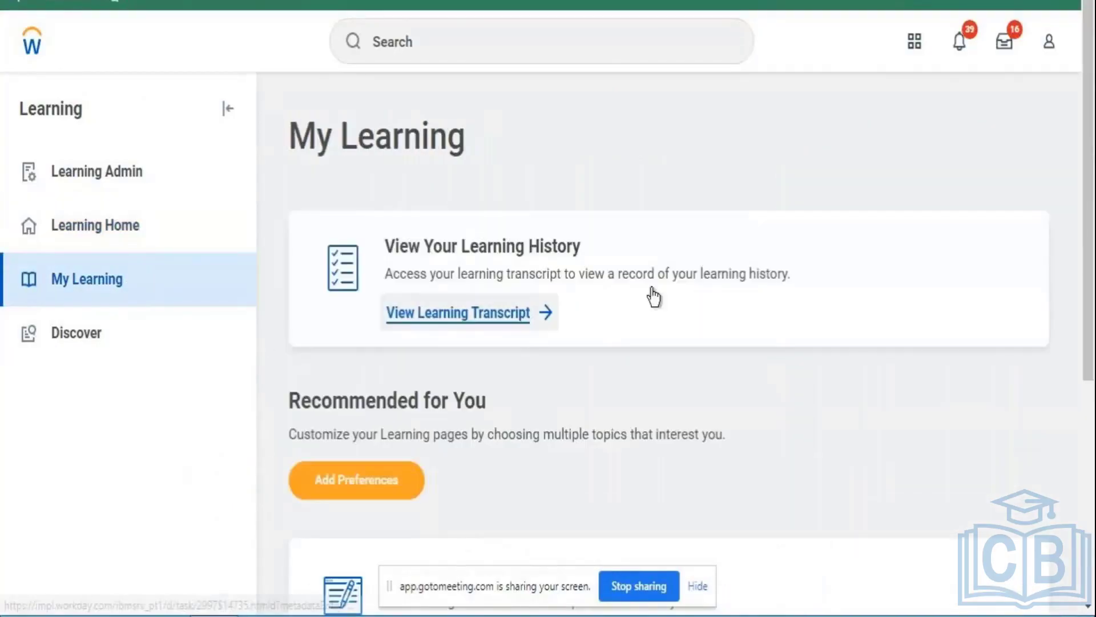
drag(1090, 123, 1084, 281)
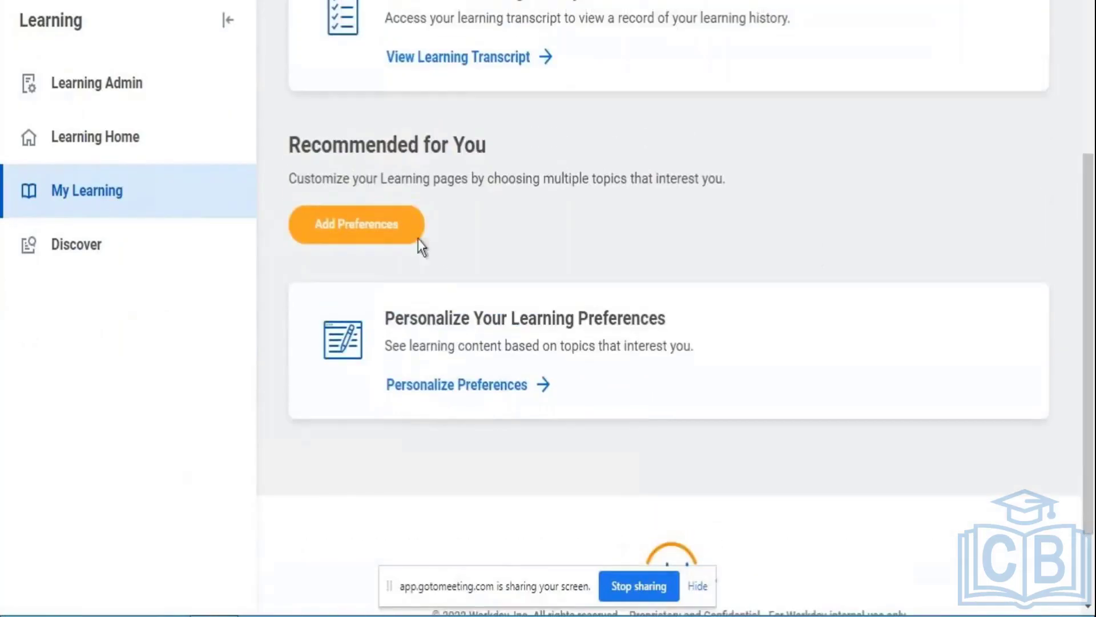
click(144, 147)
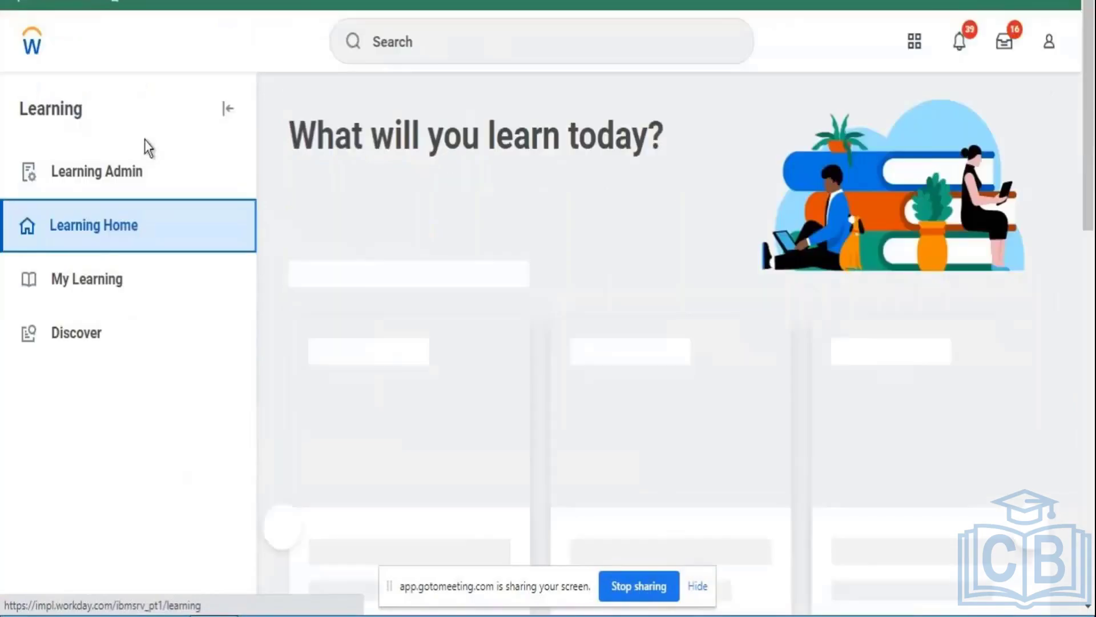
drag(1090, 151, 1087, 362)
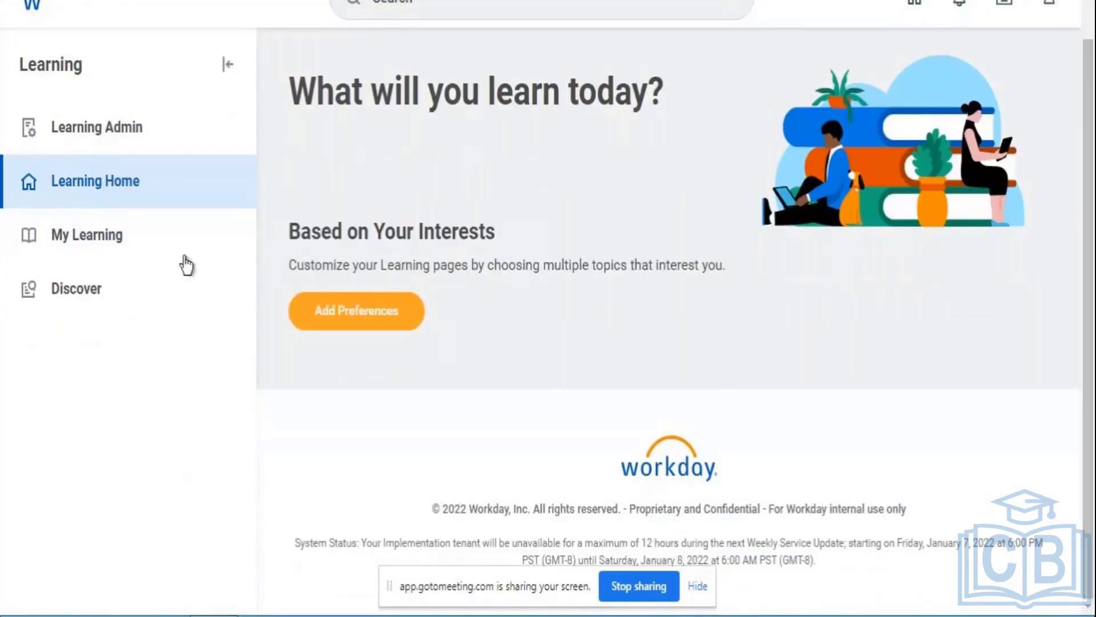
click(109, 237)
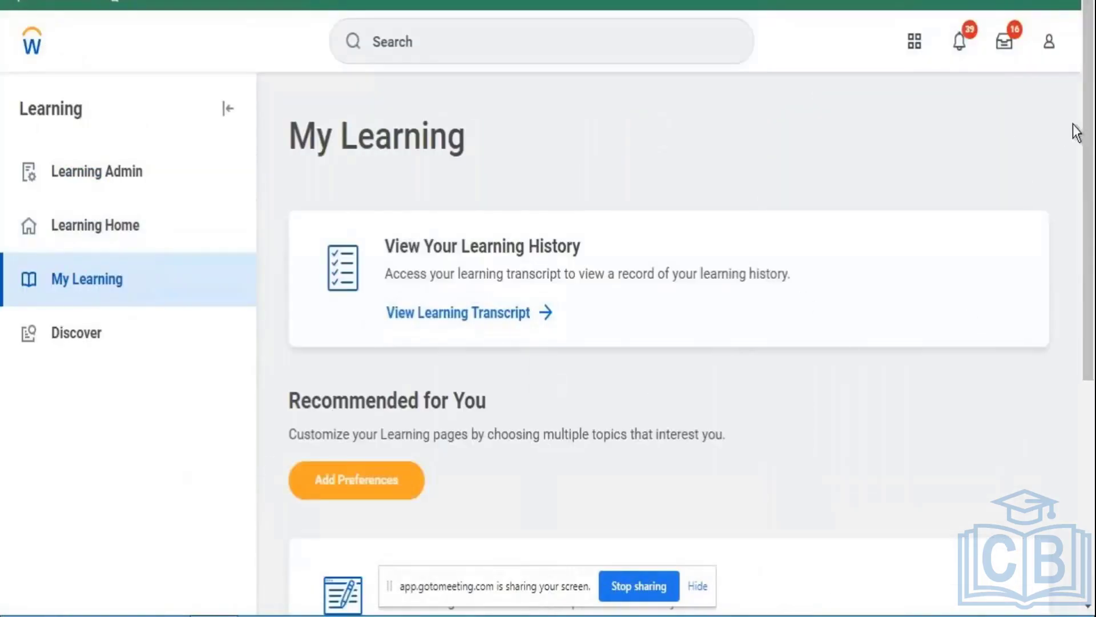
drag(1087, 117, 1089, 249)
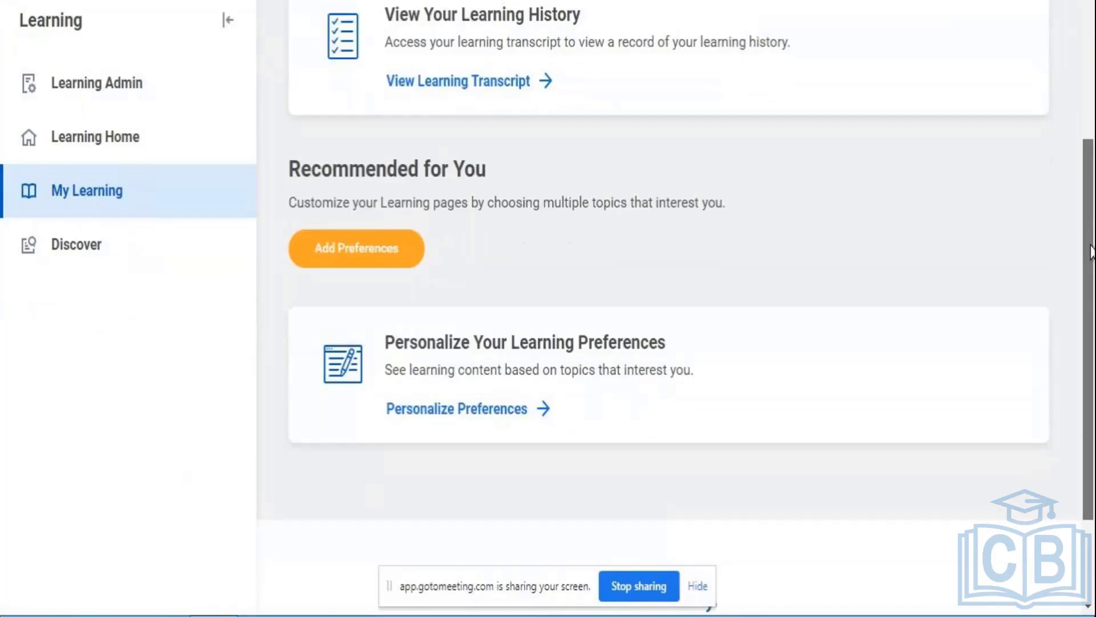
click(514, 408)
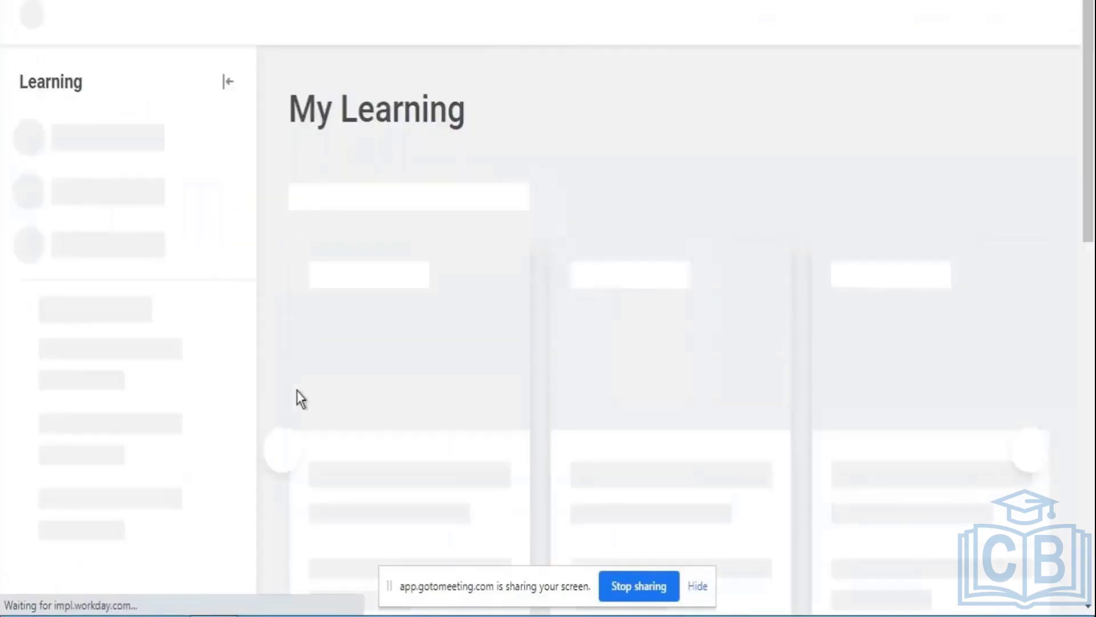
scroll(461, 408, down, 4)
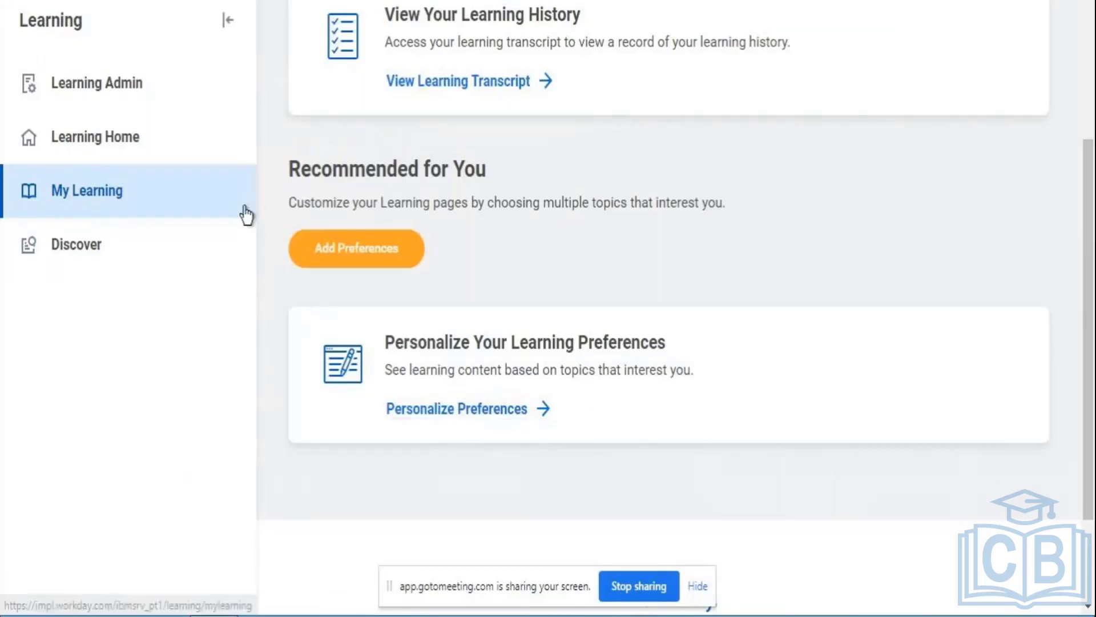
- Browse the learning catalog from Discover and examine the Compliance Course listing and the search filters
click(102, 264)
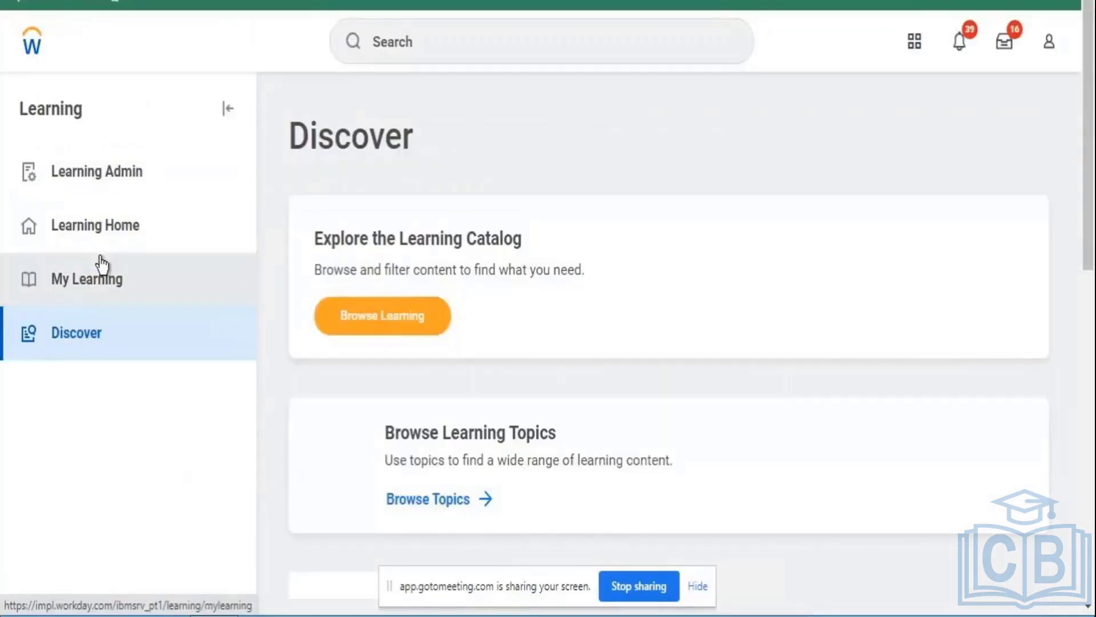
click(407, 318)
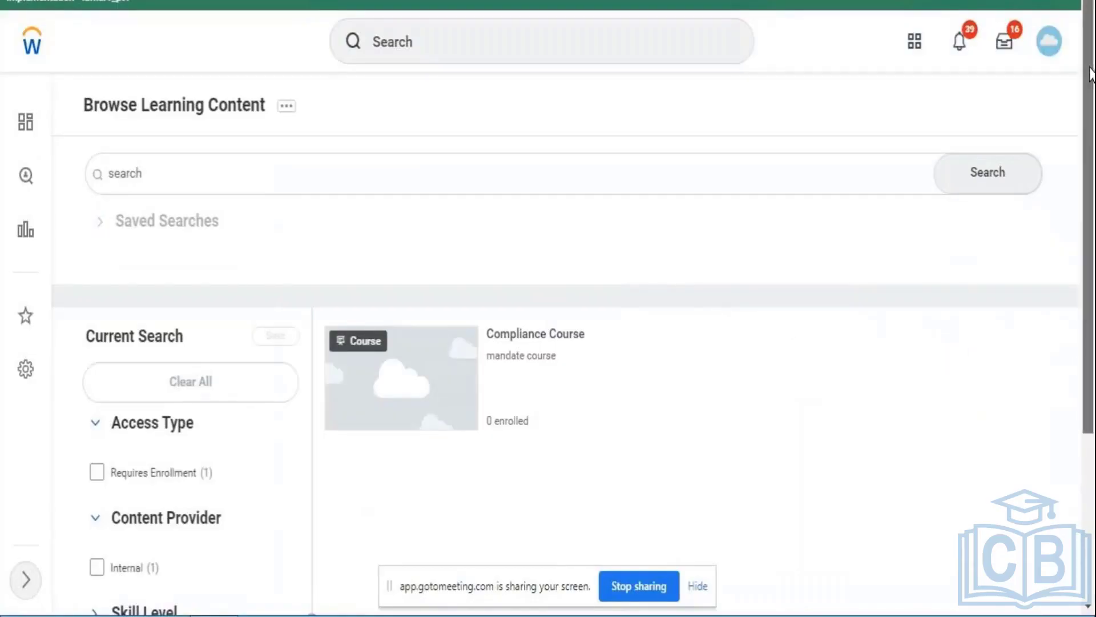
drag(1093, 86, 1093, 61)
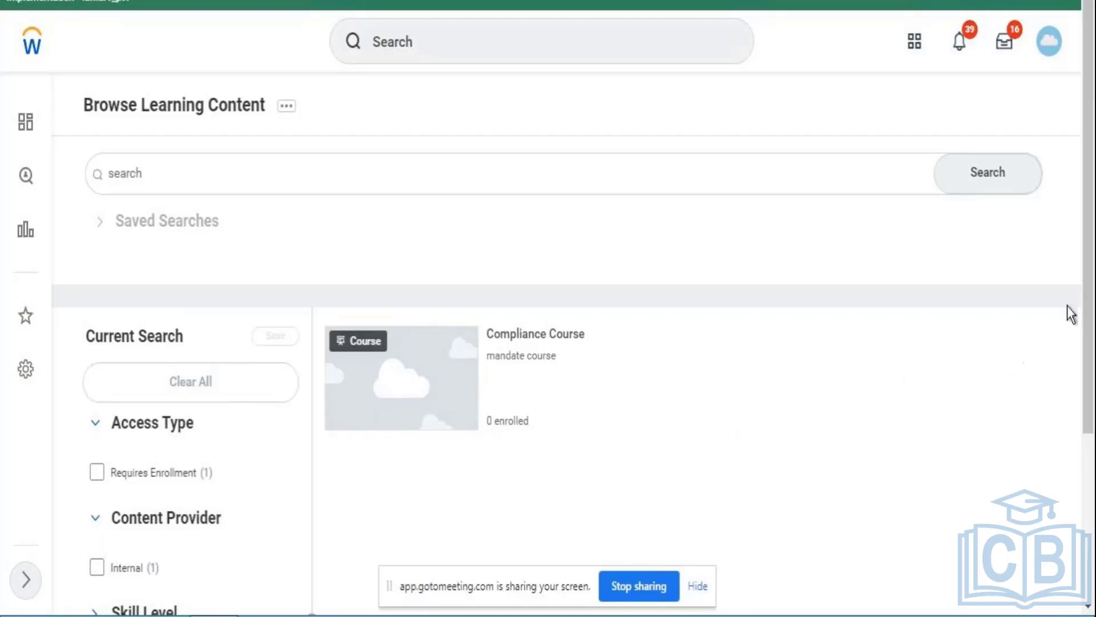
drag(1091, 264, 1091, 314)
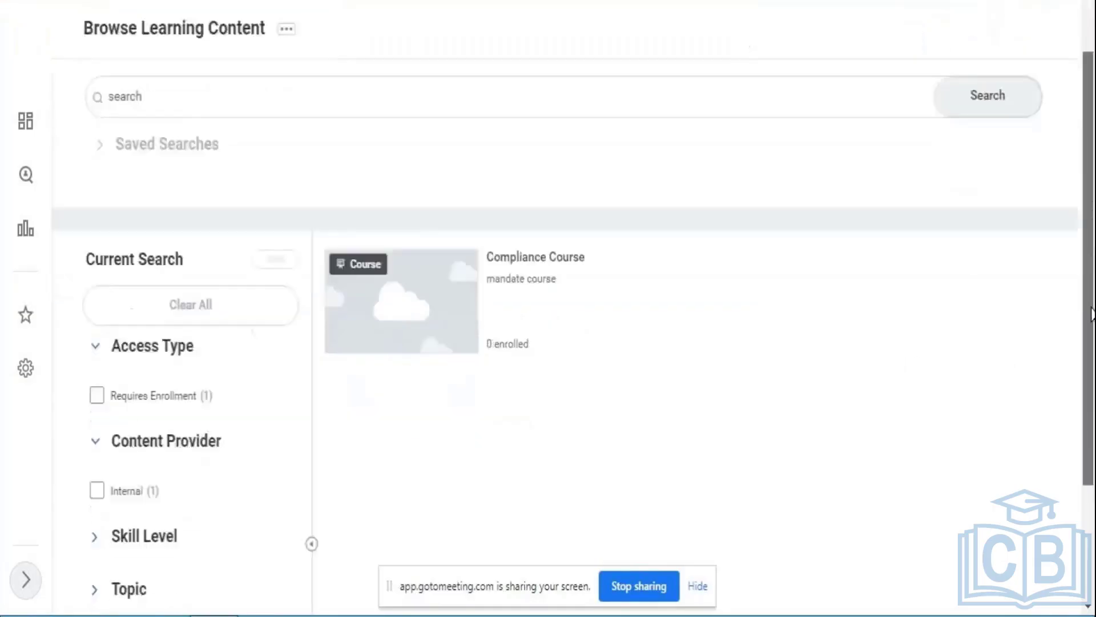
scroll(1091, 314, down, 1)
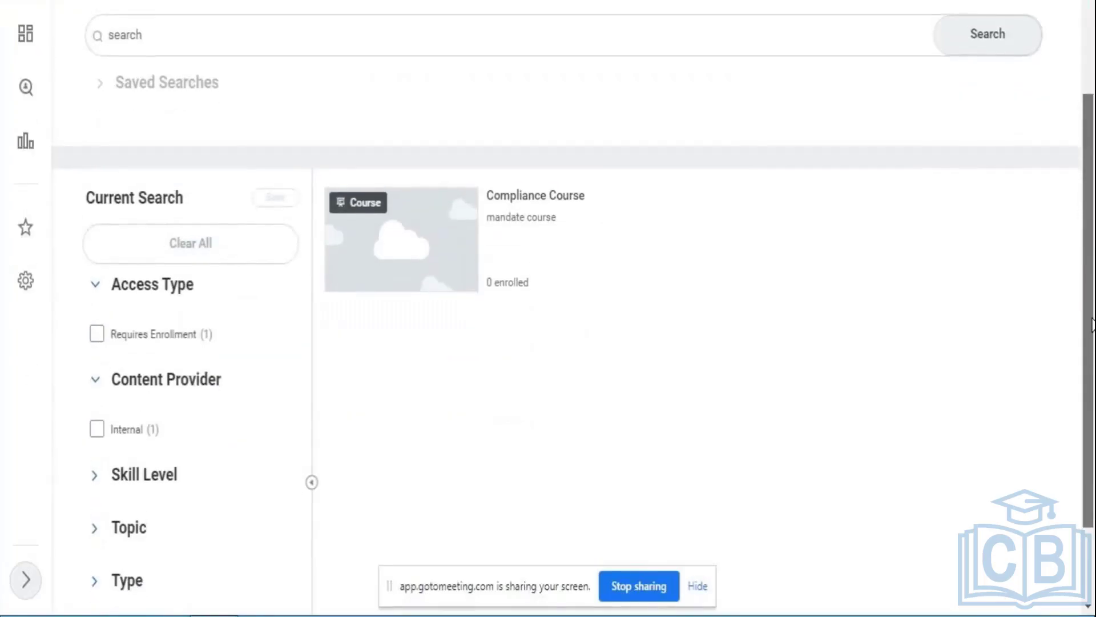
scroll(1087, 343, down, 2)
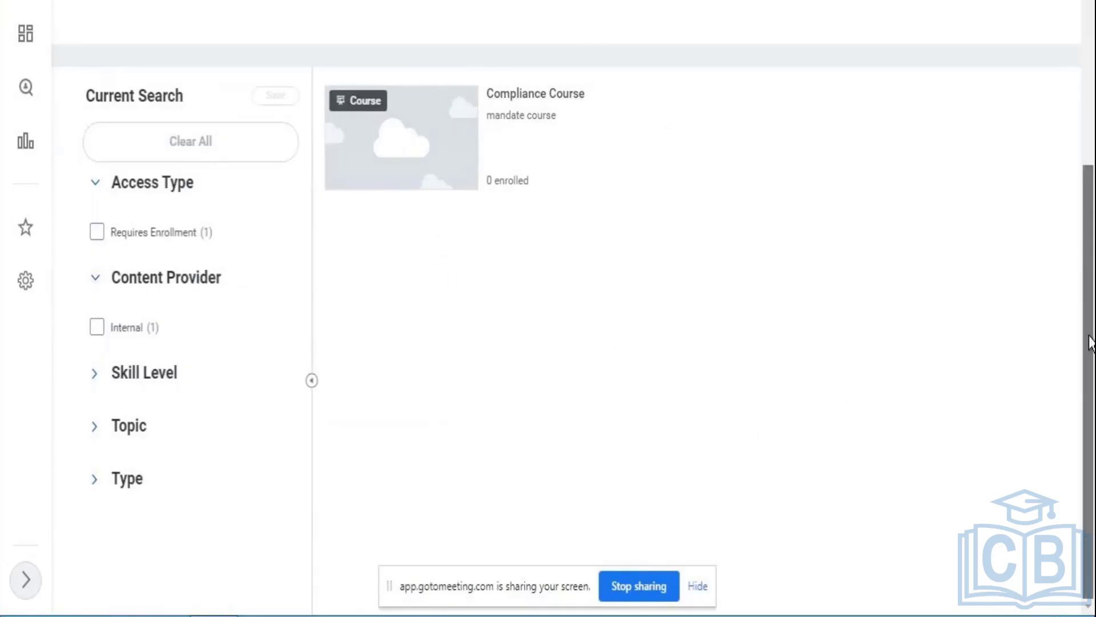
drag(1089, 380, 1091, 217)
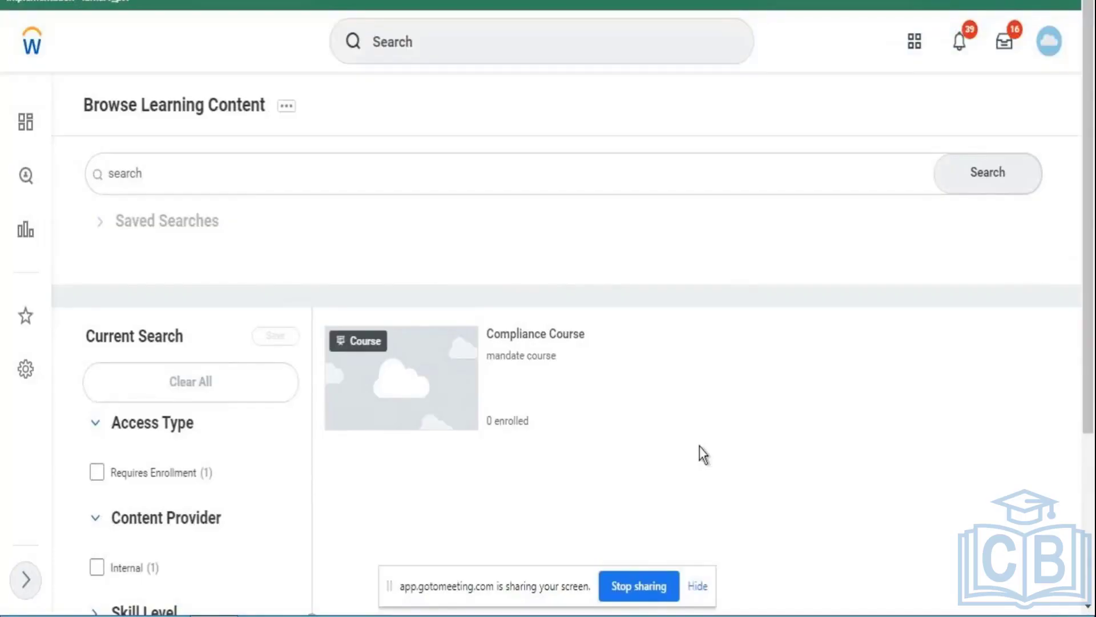
drag(1087, 355, 1093, 484)
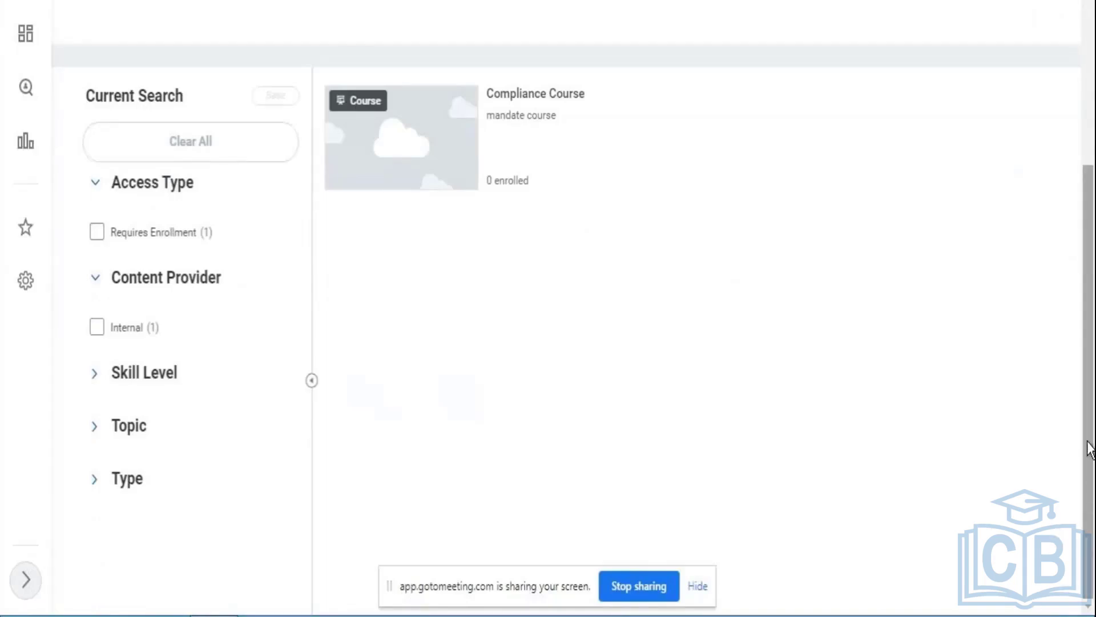
- View the Compliance Course's detail page from the catalog, checking its skill level, delivery mode and contact, and return to the catalog
scroll(1090, 351, up, 5)
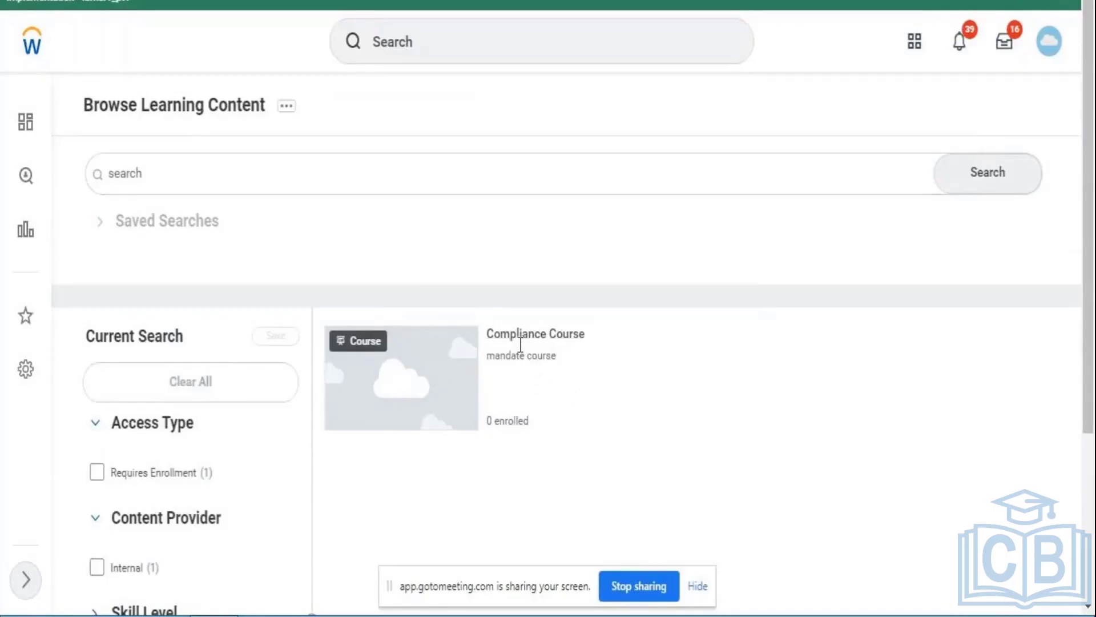
drag(486, 356, 561, 357)
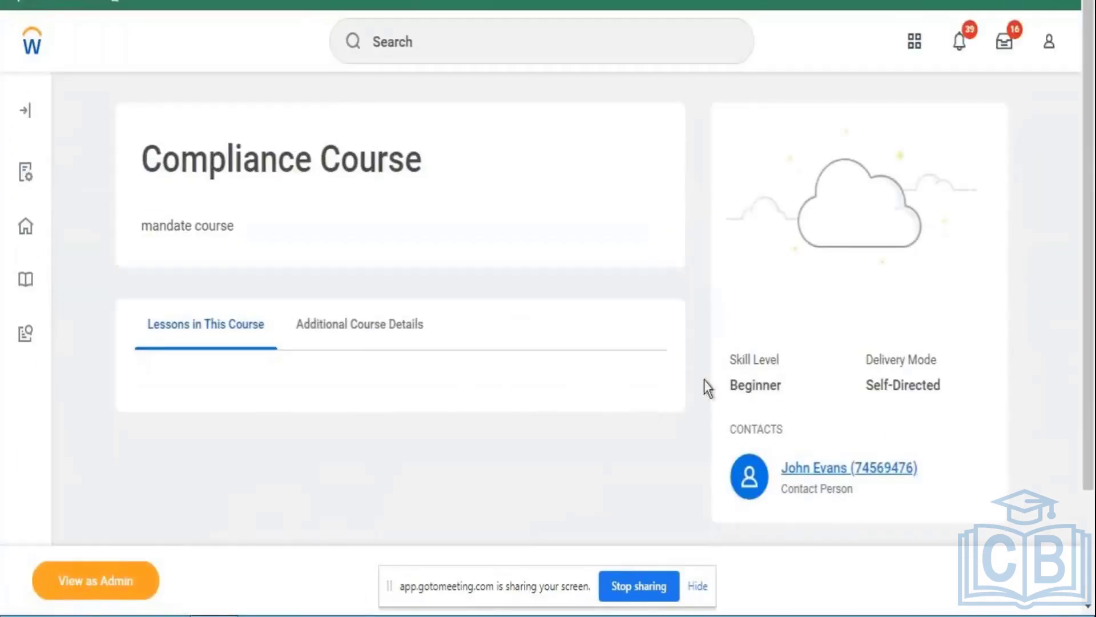
drag(1092, 140, 1088, 108)
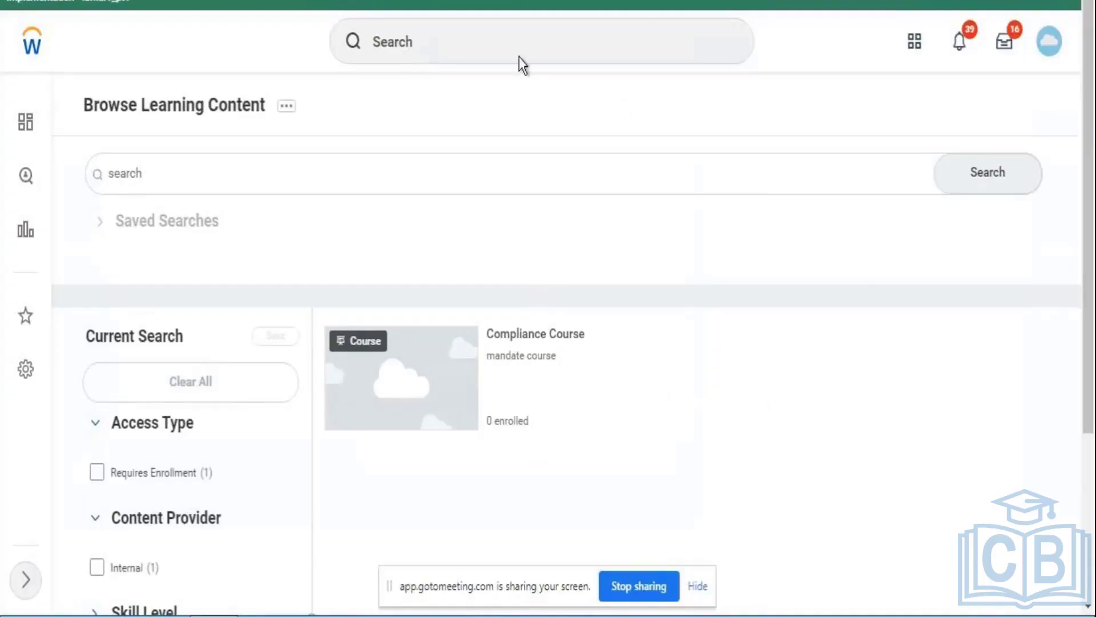
- Find the Create Course task through the recent searches and start a new blended course
click(520, 38)
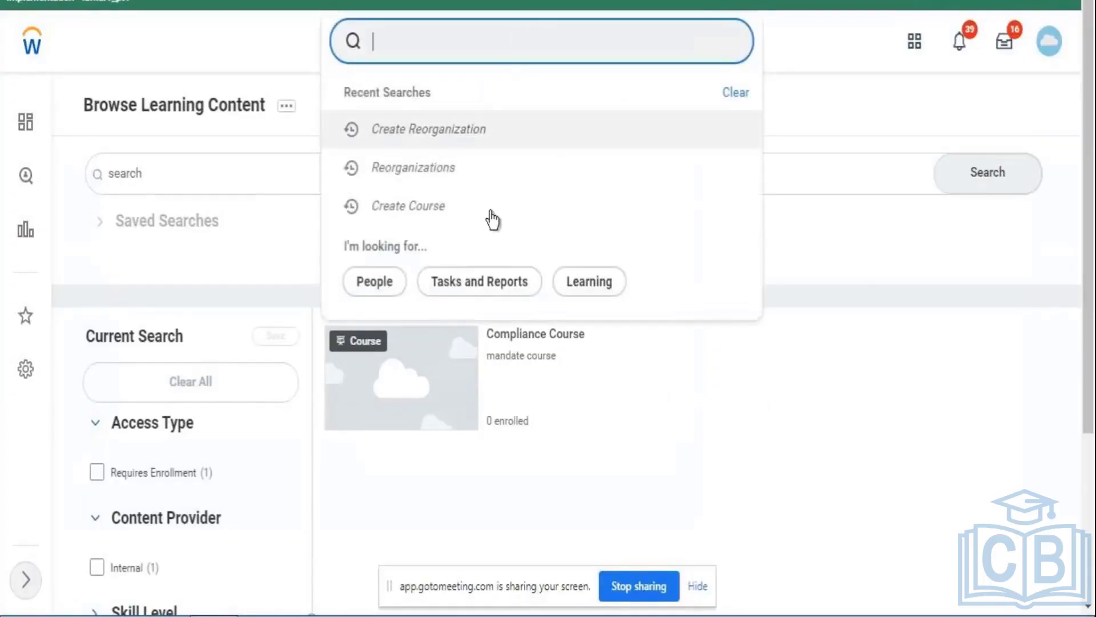
click(450, 201)
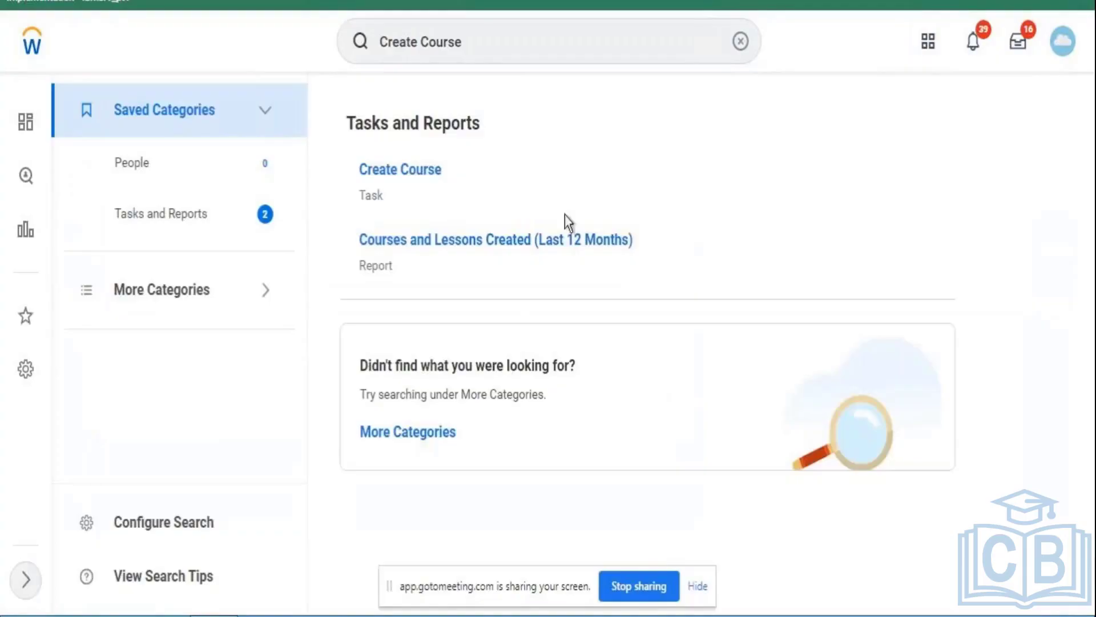
click(416, 180)
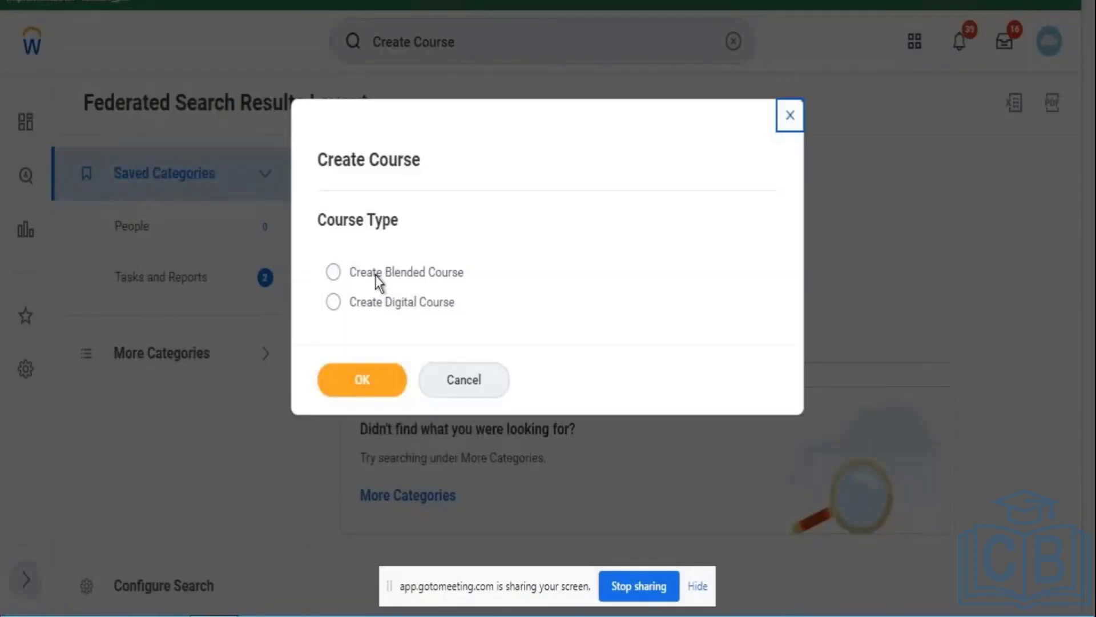
click(377, 275)
click(354, 378)
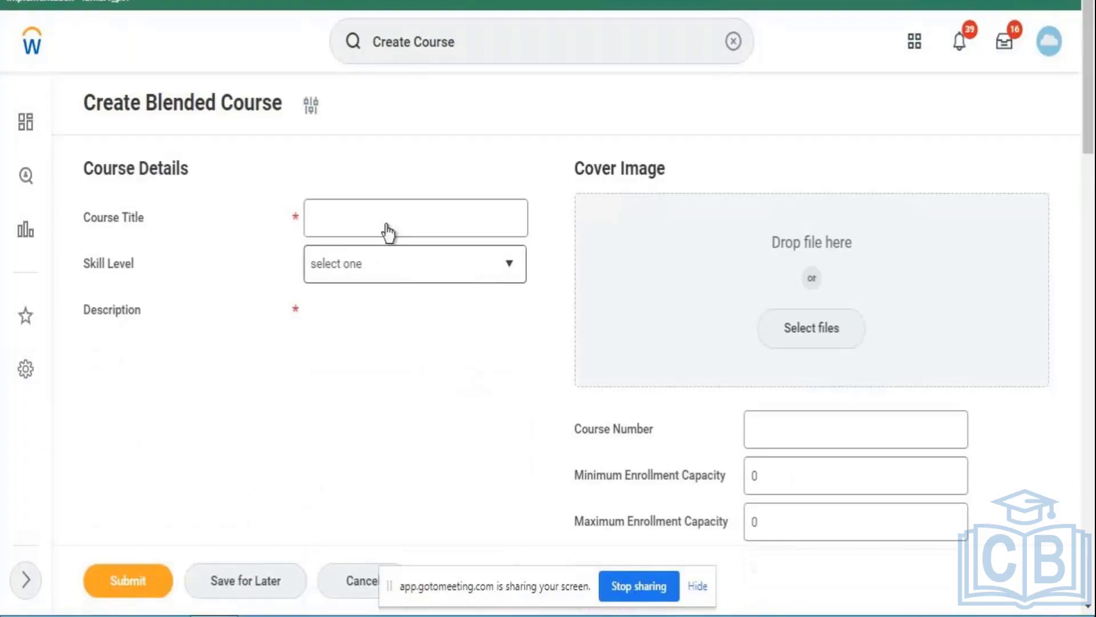
- Examine the blended course form's Lesson Details section and the lesson types offered for adding a lesson, without choosing one
drag(1092, 65, 1093, 591)
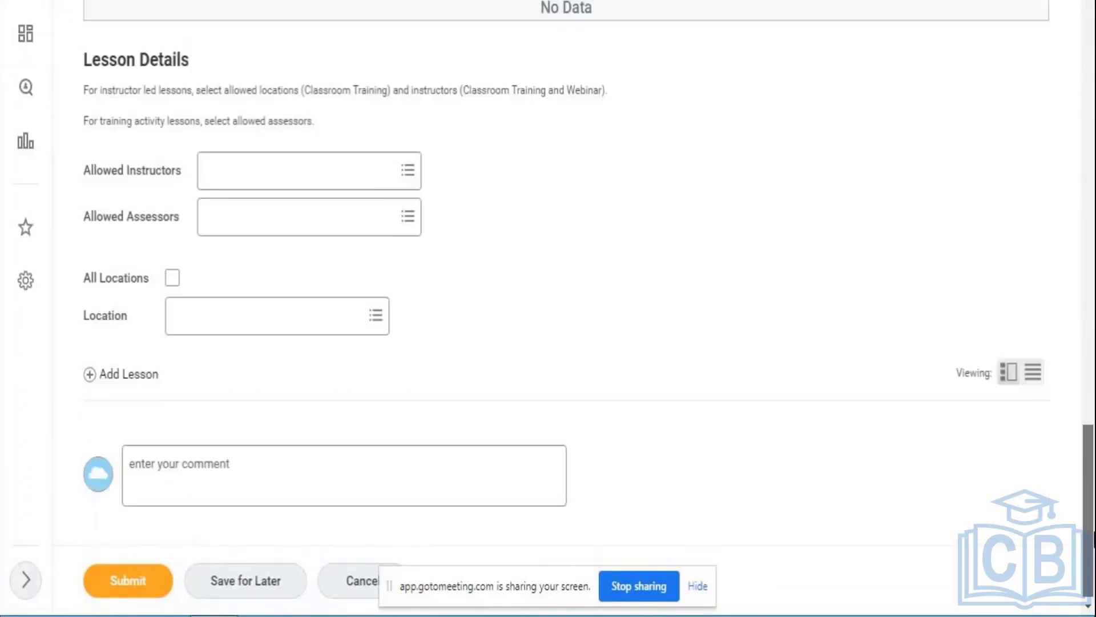
drag(1095, 533, 1094, 602)
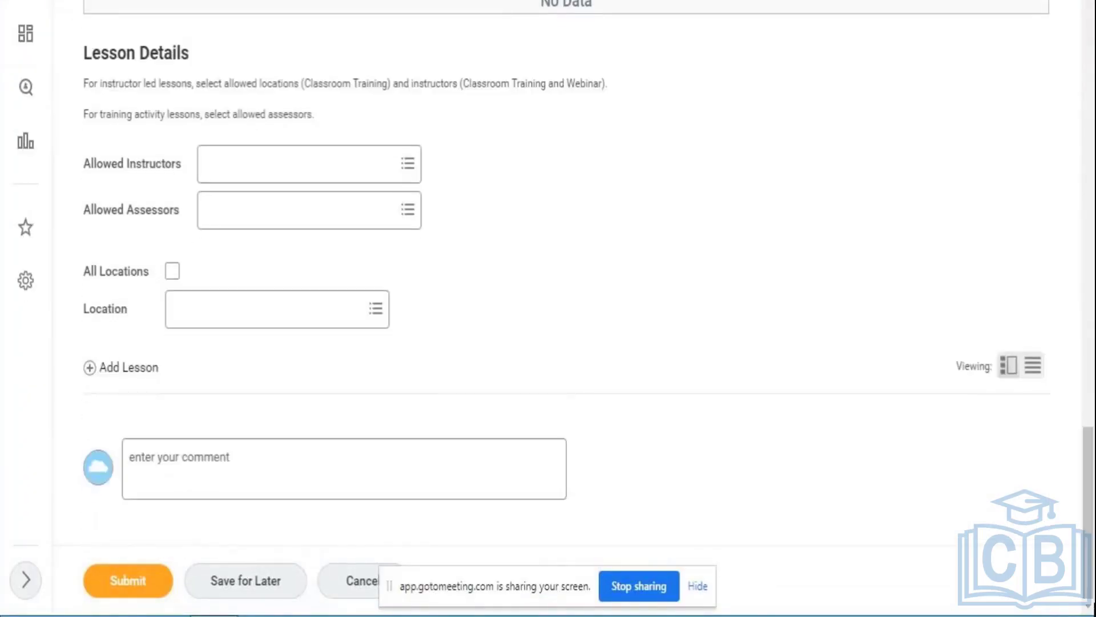
click(130, 368)
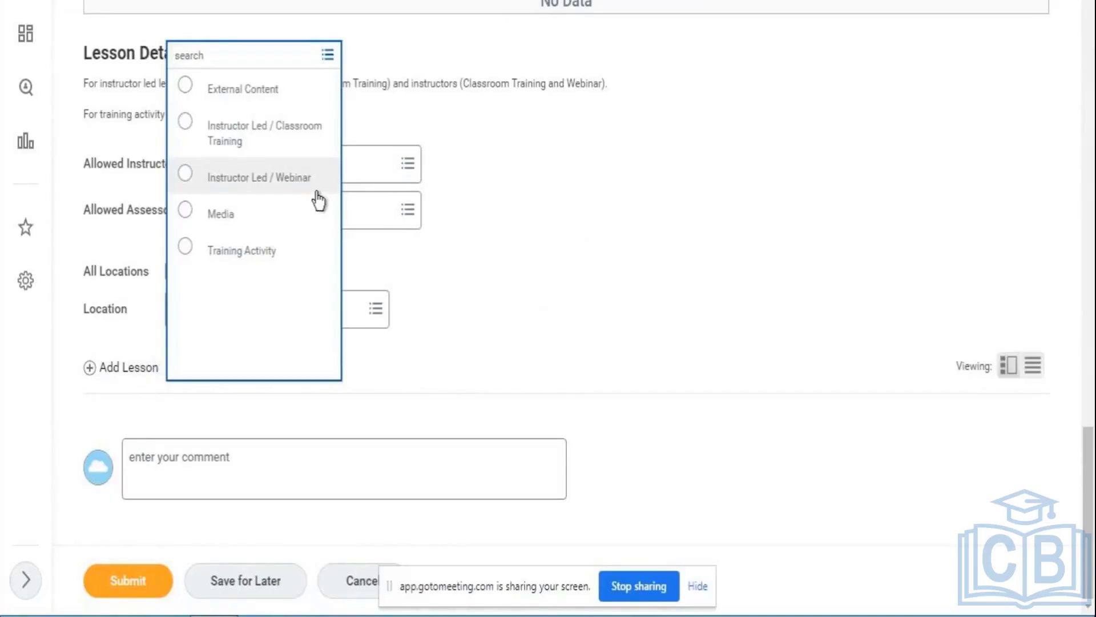
click(546, 235)
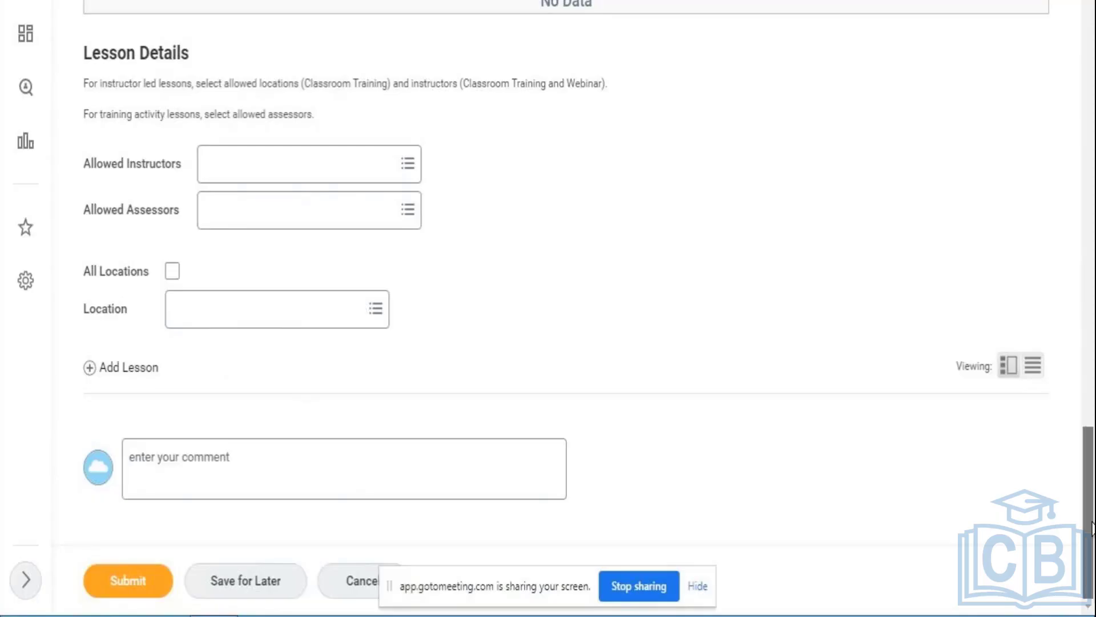
- Title the blended course "Anti Corruption Policy" and set its skill level to Beginner
drag(1092, 528, 1091, 101)
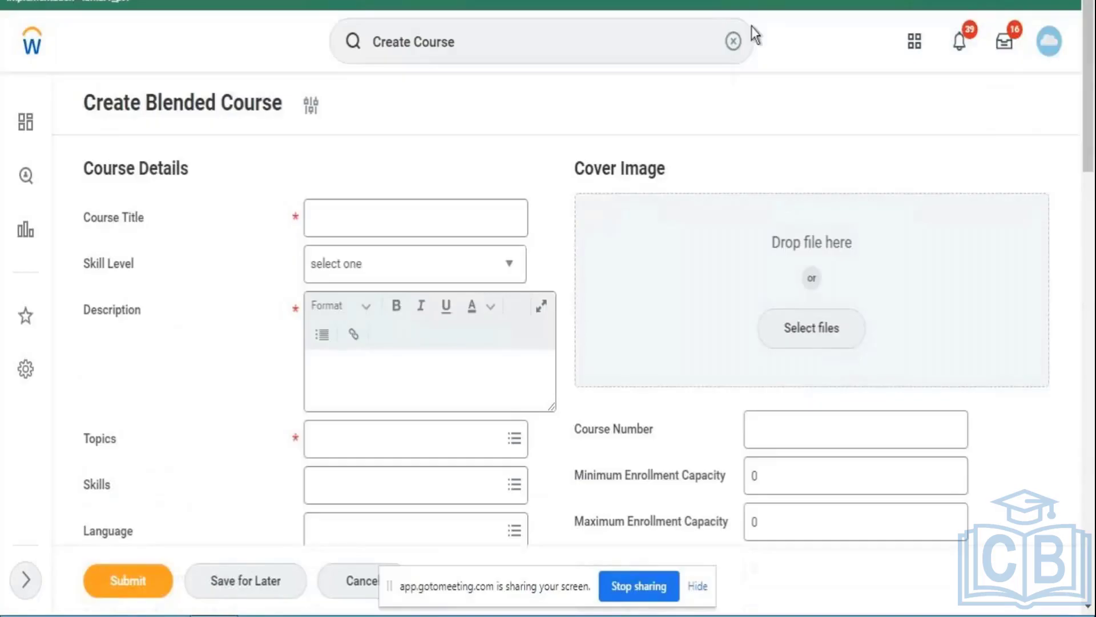
click(404, 207)
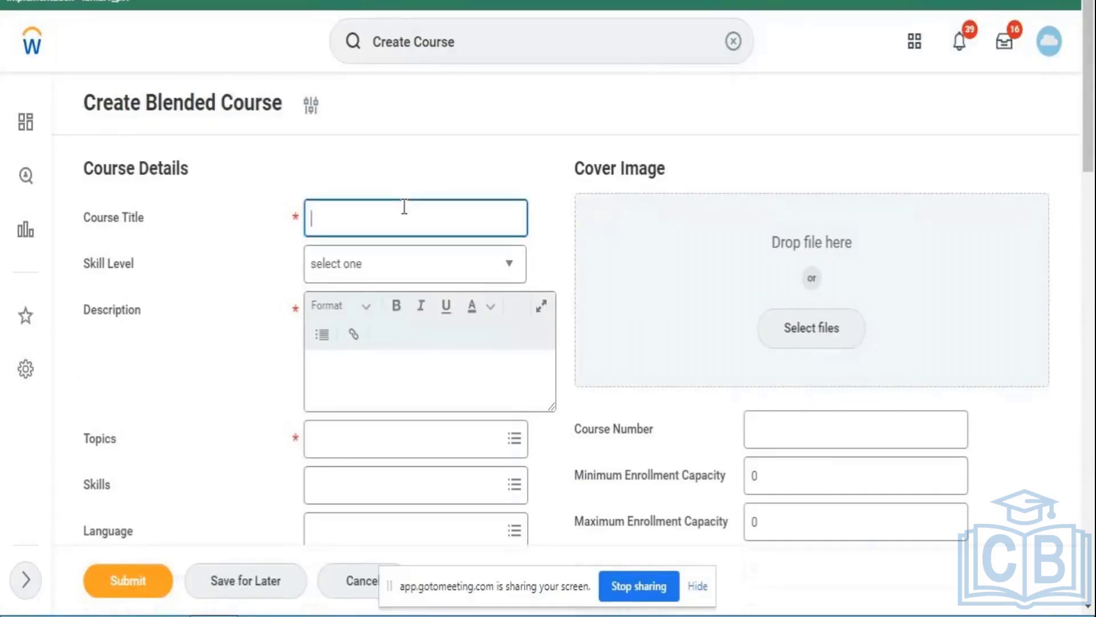
text(Anti Corruption)
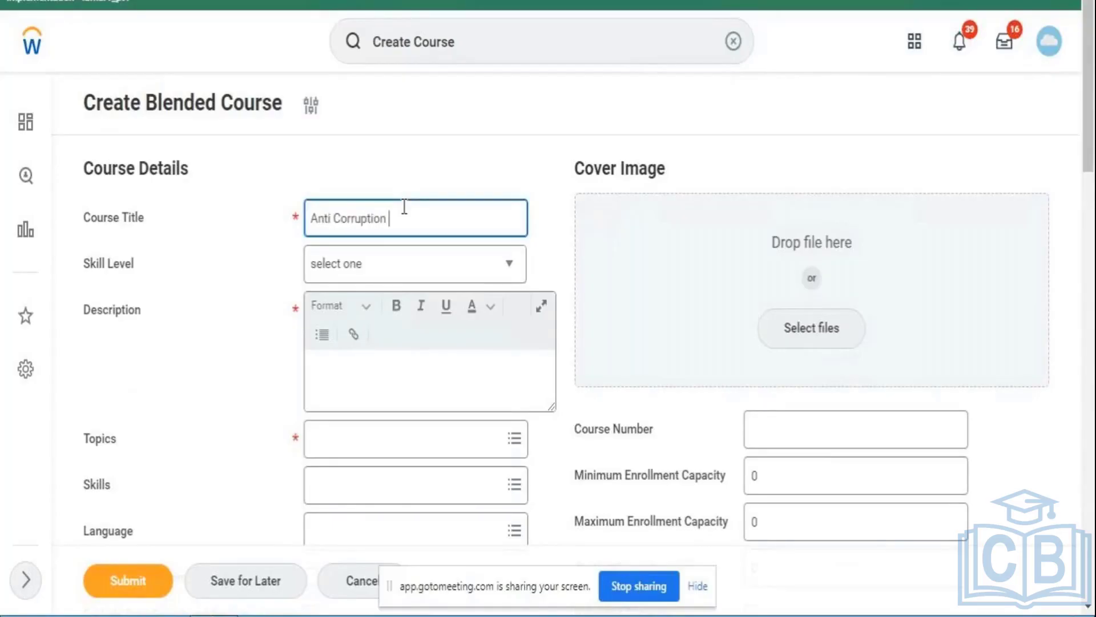
text( Policy)
click(392, 255)
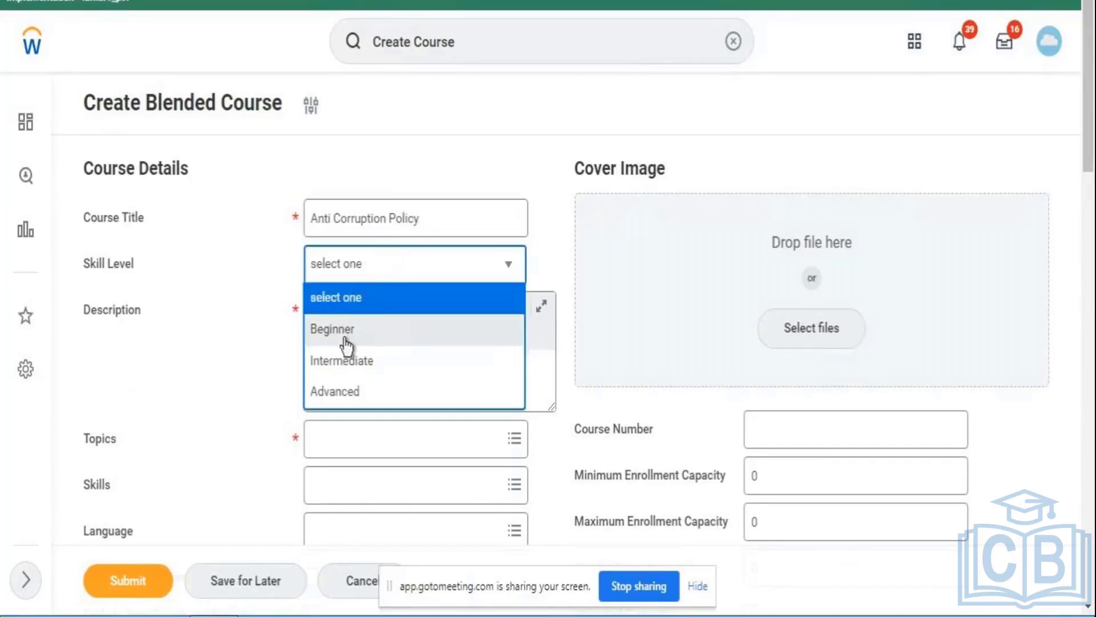
click(345, 338)
- Enter "Manadate Compliance Course" as the blended course's description
click(346, 362)
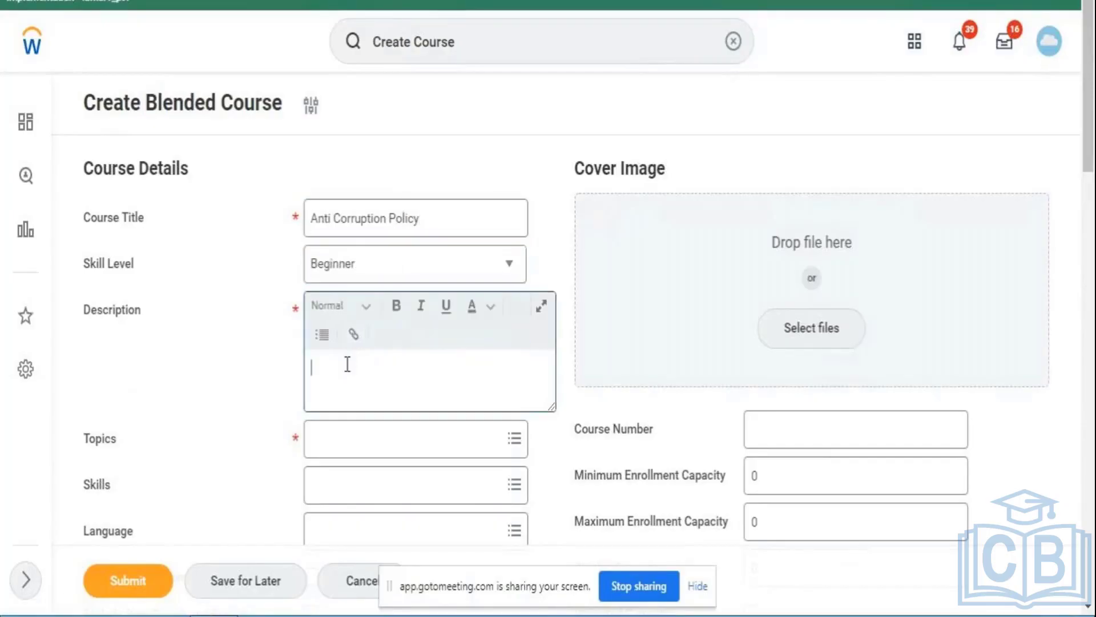
text(Mana)
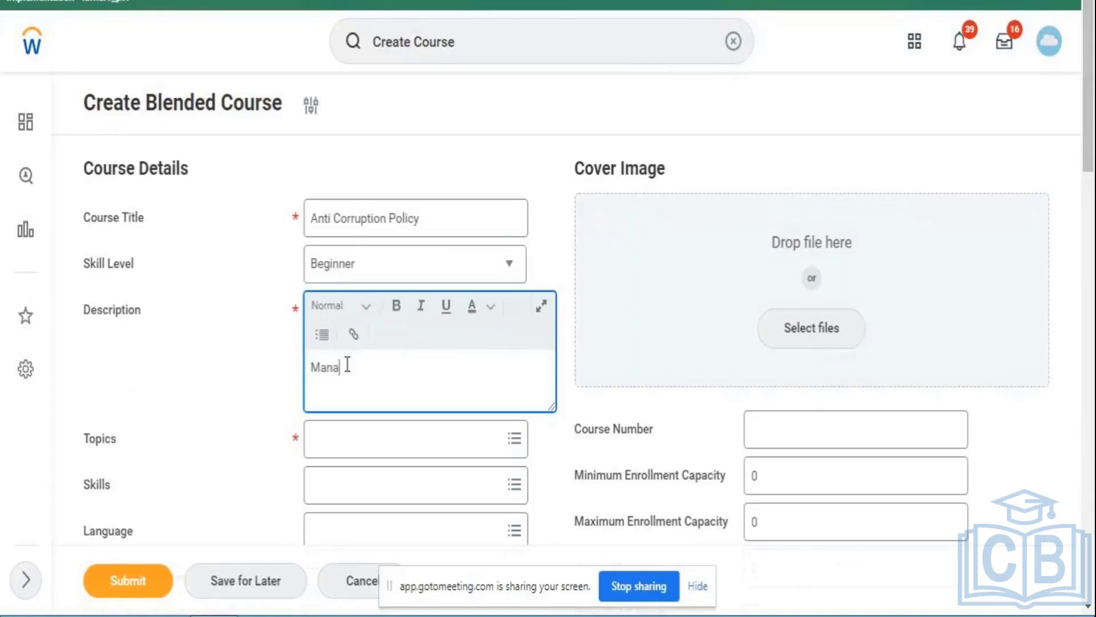
text(de coate )
text(complianc)
click(347, 364)
text(e cour)
click(347, 365)
text(se)
drag(490, 368, 262, 369)
text(Manadate Compliance)
key(BackSpace)
text(e Course)
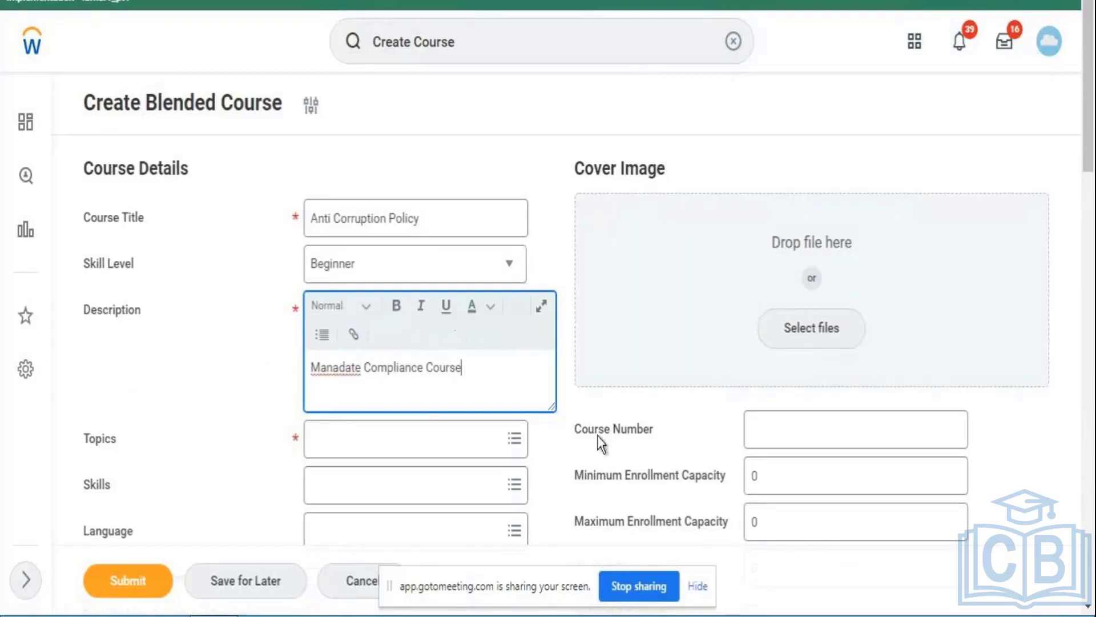
- Assign the Legal Ethics topic to the blended course
drag(1091, 68, 1092, 166)
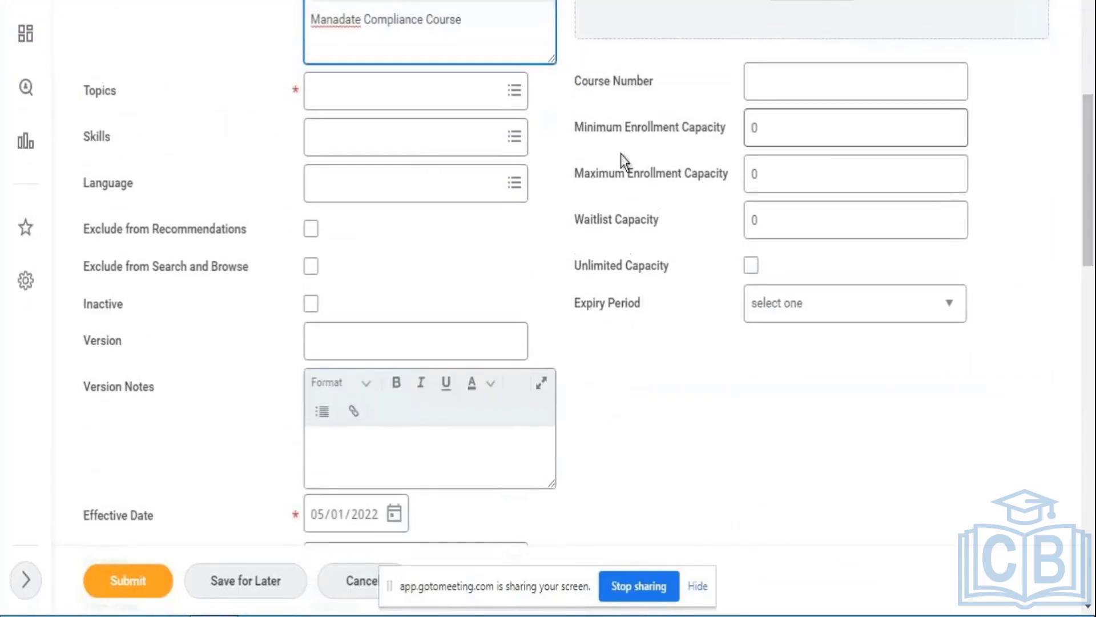
click(396, 88)
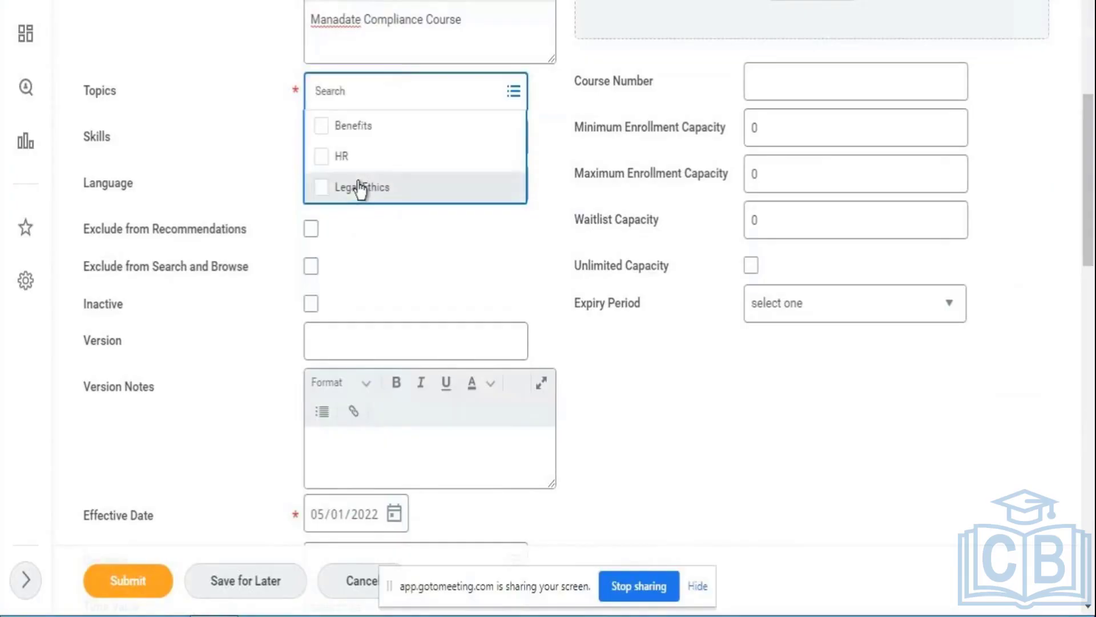
click(359, 187)
click(394, 289)
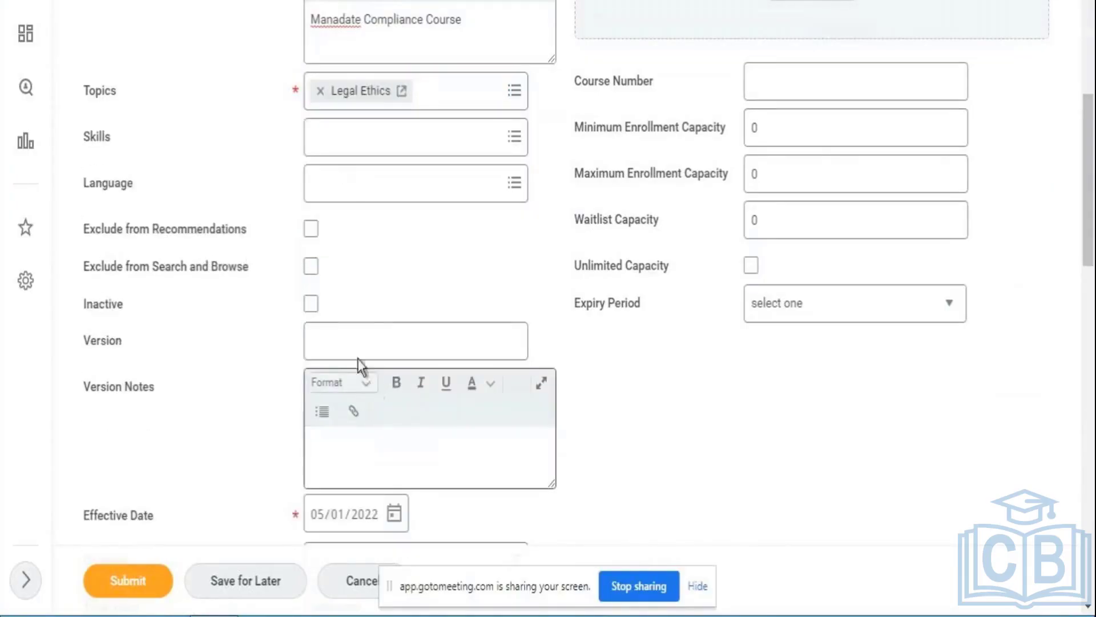
click(390, 342)
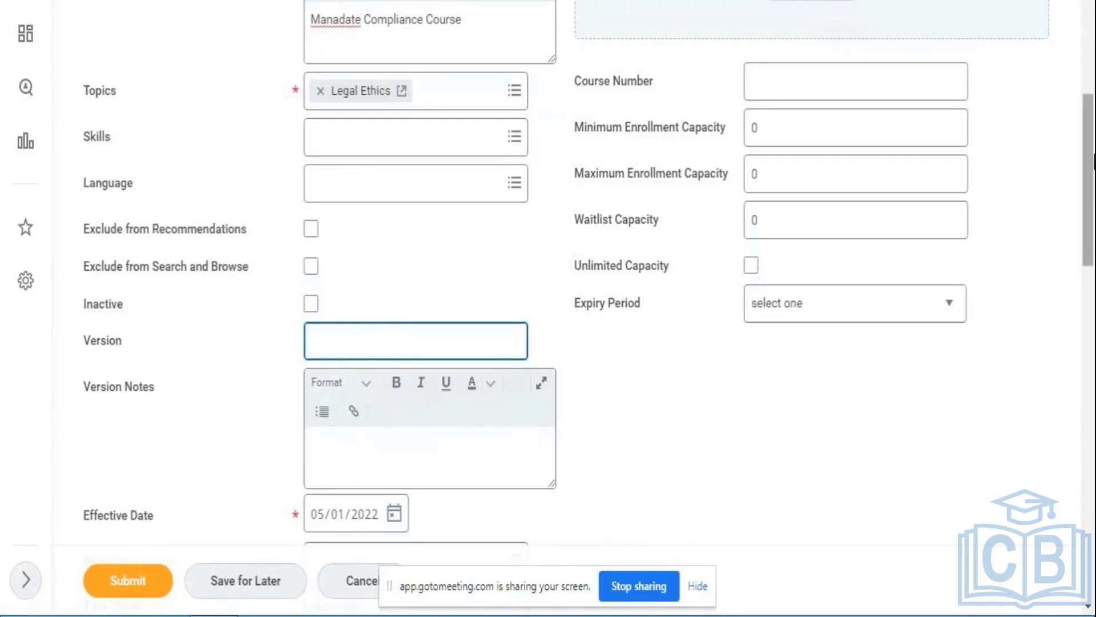
- Search the workers by first name and add the call centre manager as the course's contact
drag(1092, 209, 1094, 273)
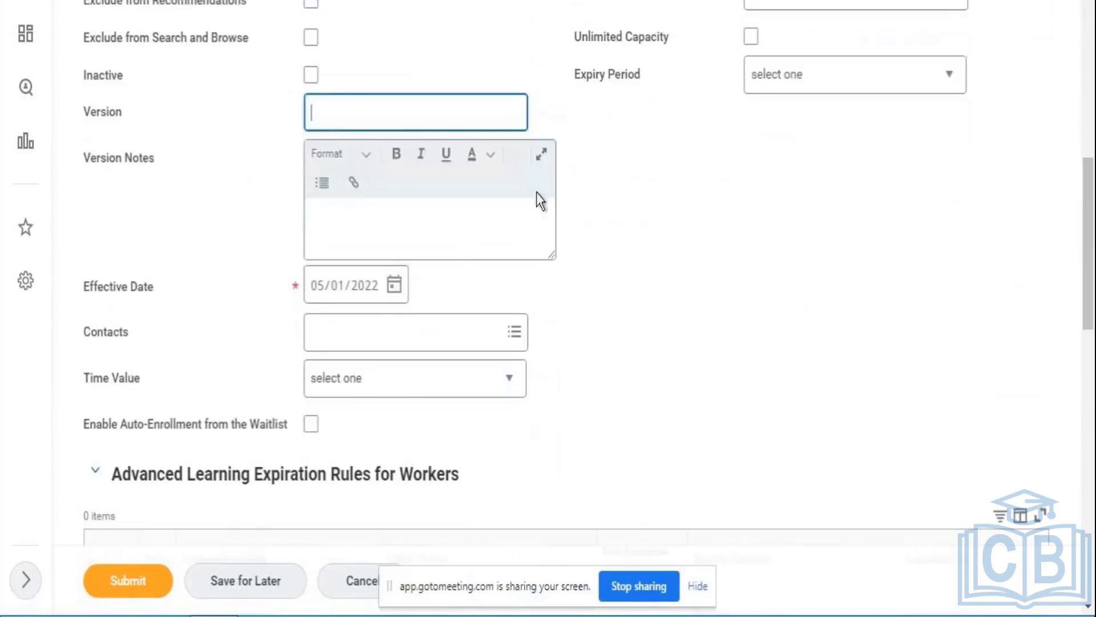
click(394, 339)
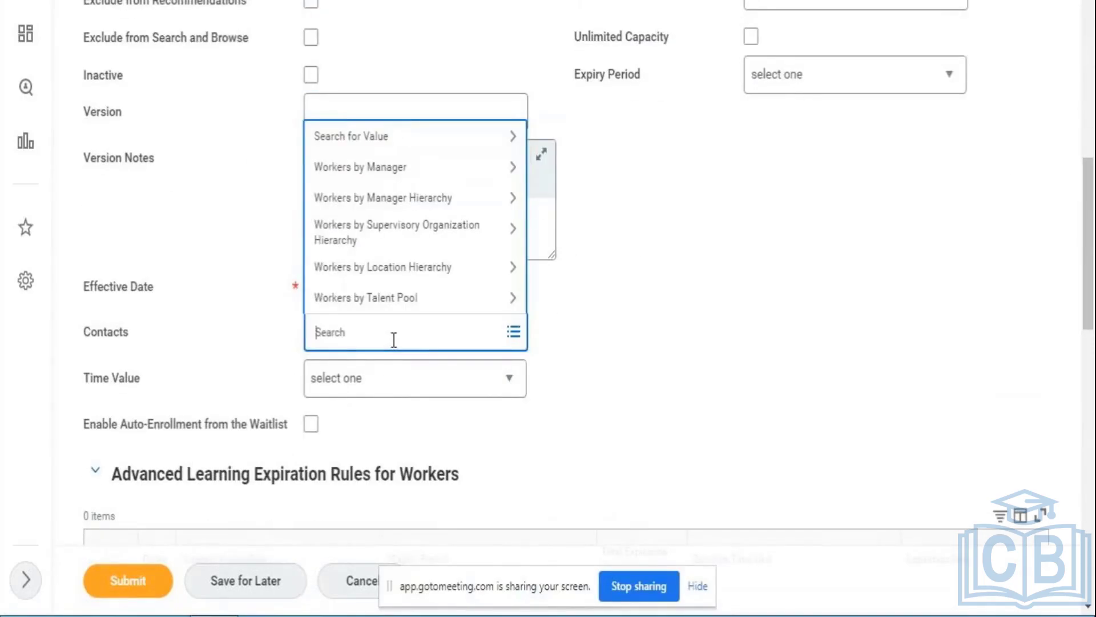
text(john)
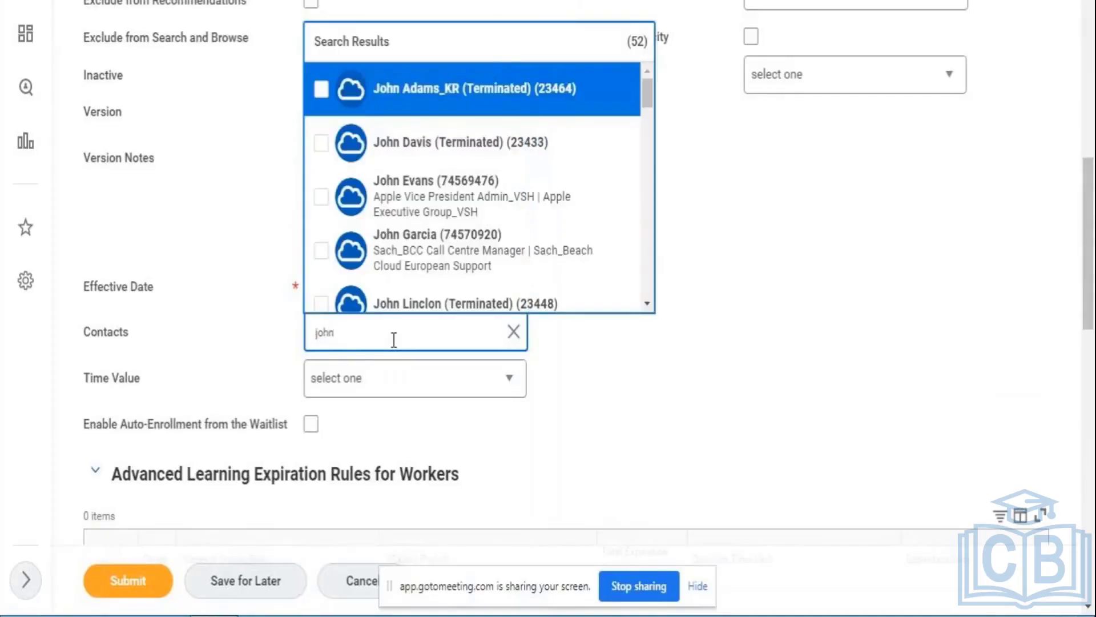
click(442, 260)
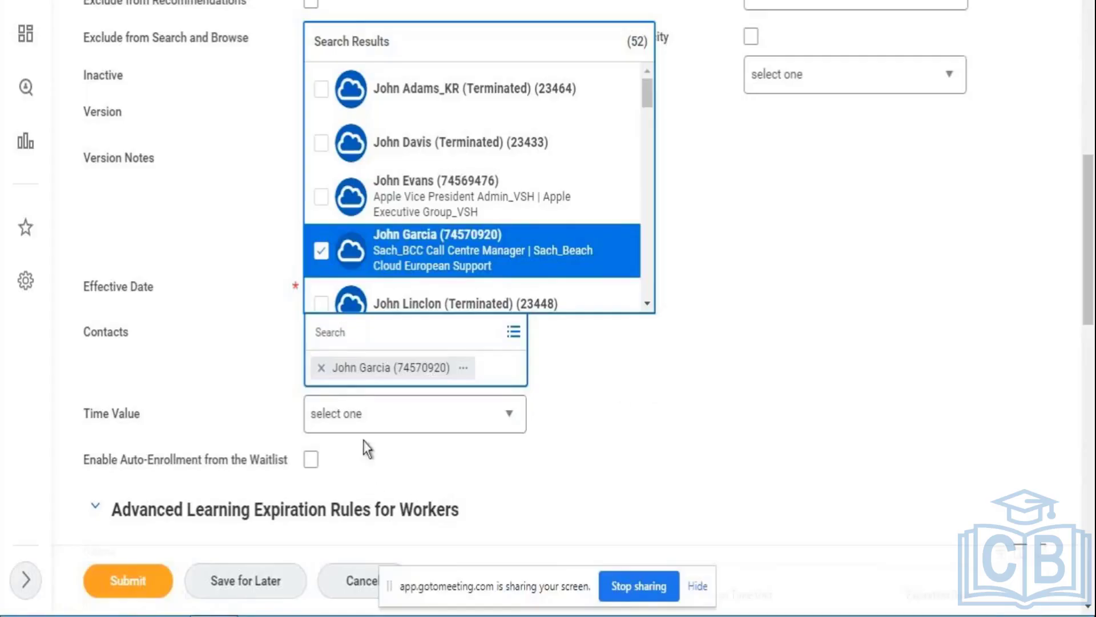
click(201, 336)
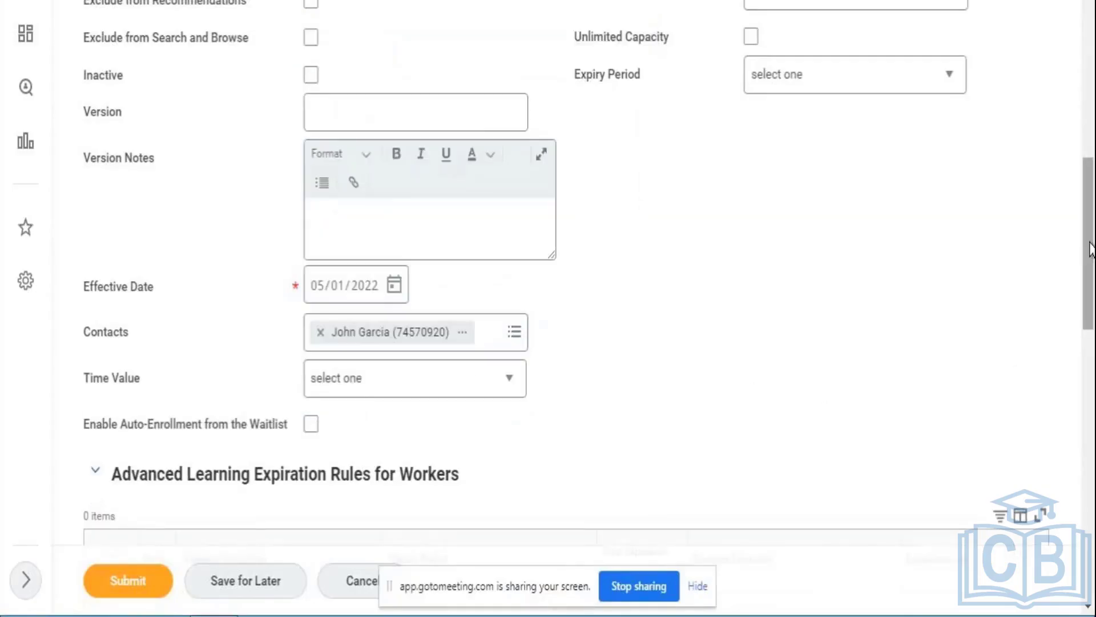
- Set the course's time value to Minutes and its total duration to 60
mouse_move(1091, 249)
mouse_down()
mouse_move(1091, 269)
mouse_move(1088, 203)
mouse_move(1076, 243)
mouse_up()
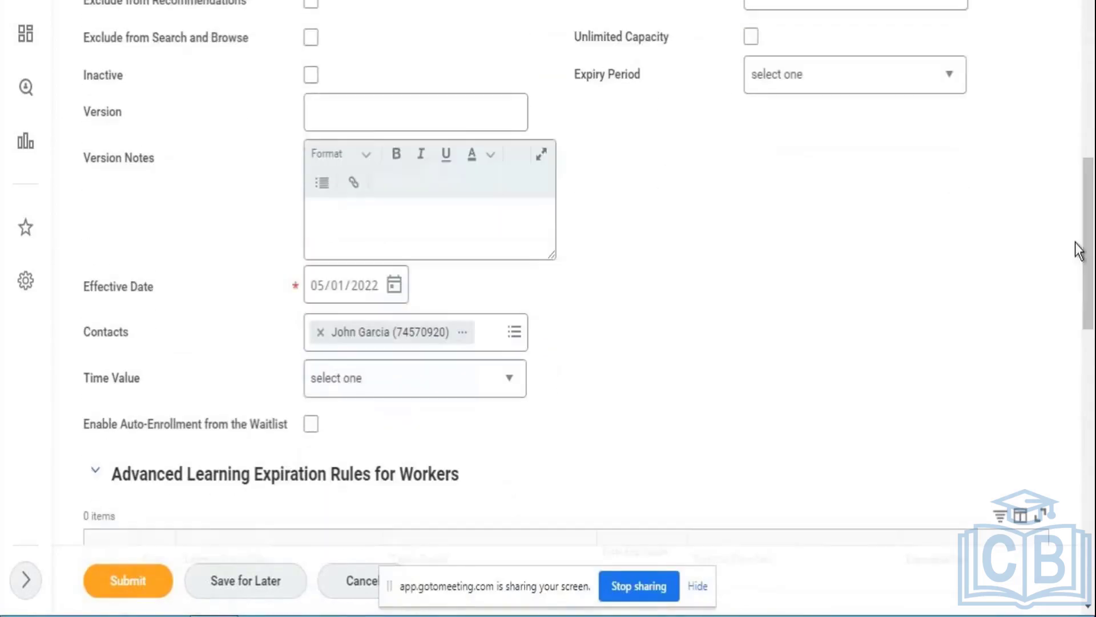
click(448, 387)
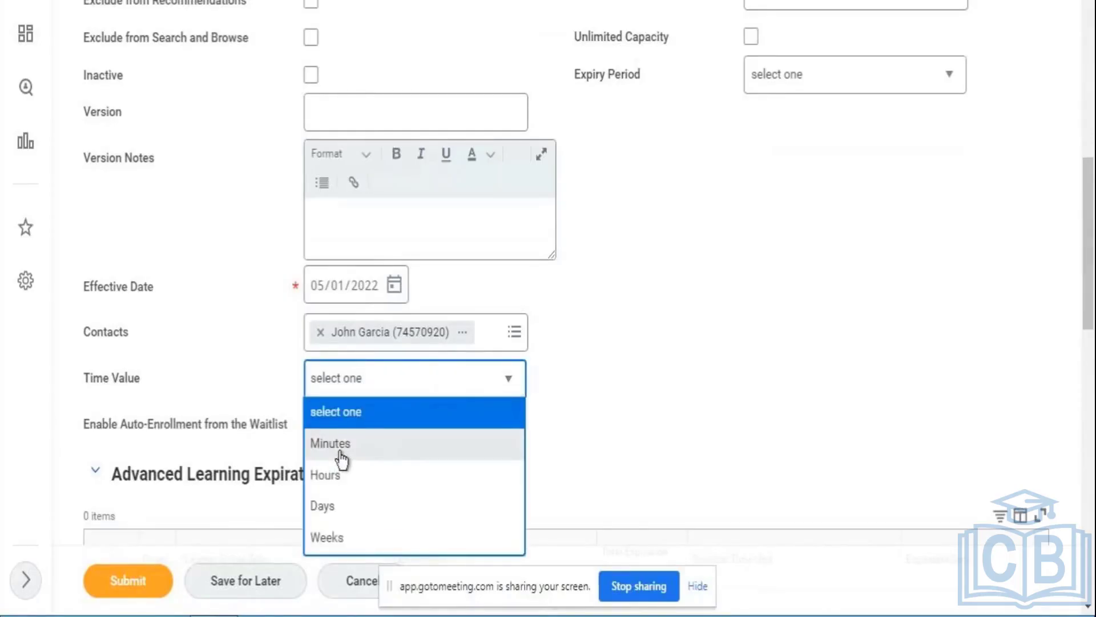
click(341, 454)
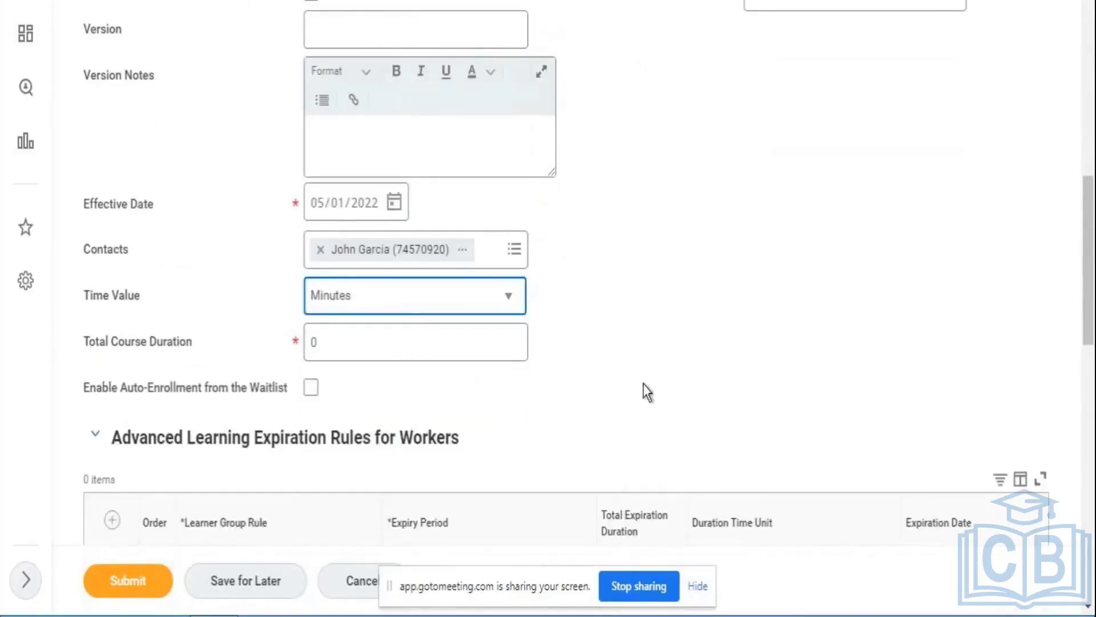
drag(1088, 236, 1089, 261)
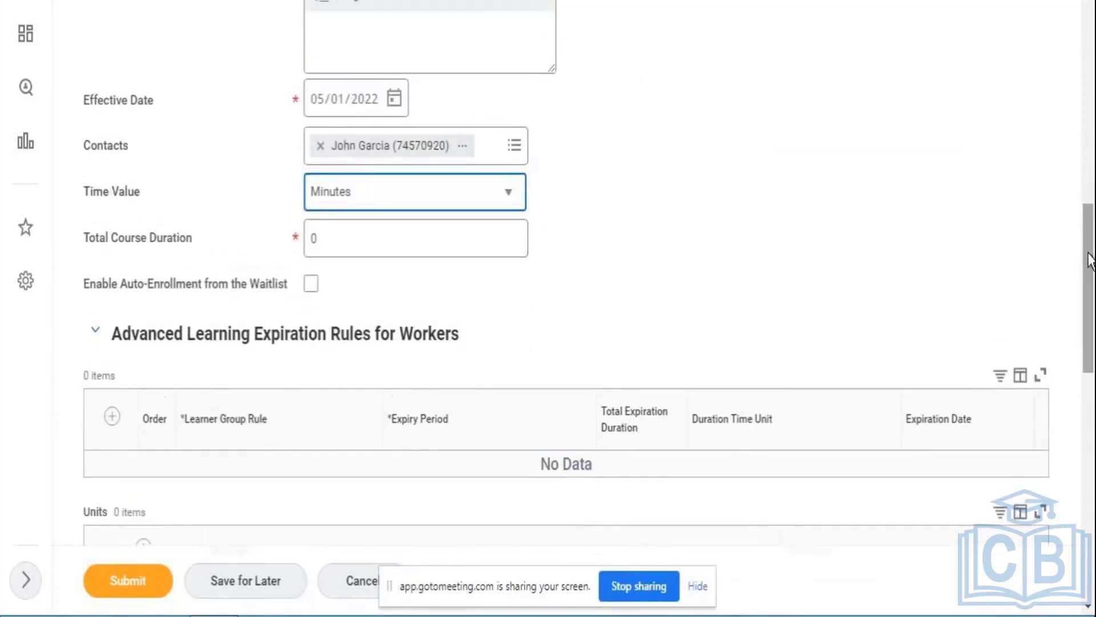
click(388, 256)
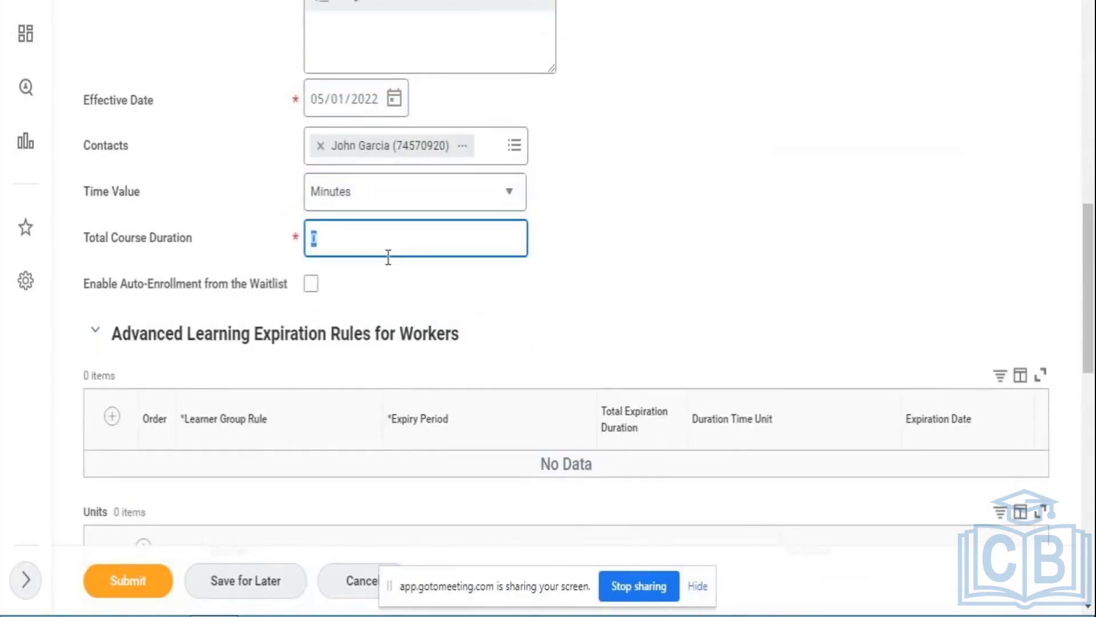
text(60)
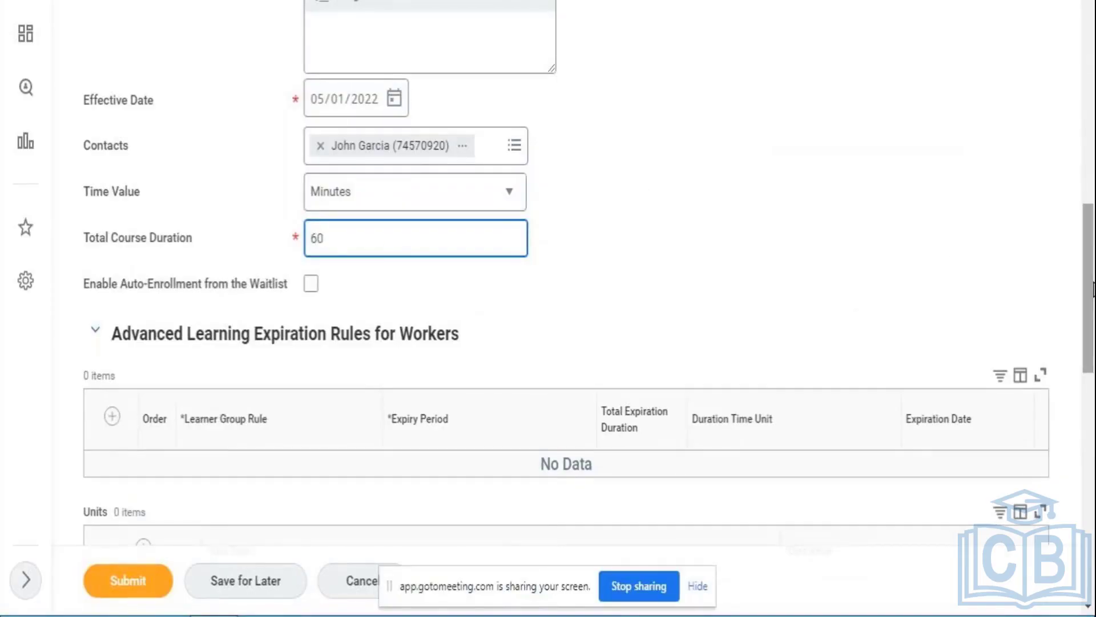
- Set the minimum enrollment capacity to 5, the maximum to 10 and the waitlist capacity to 4
drag(1093, 291, 1093, 89)
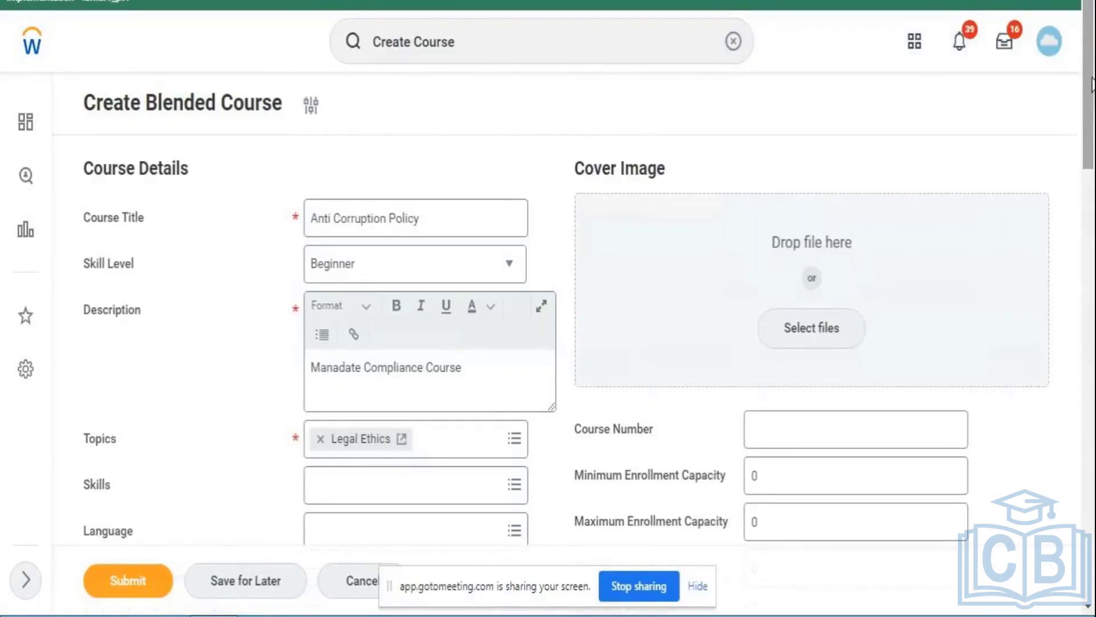
drag(1092, 105, 1092, 182)
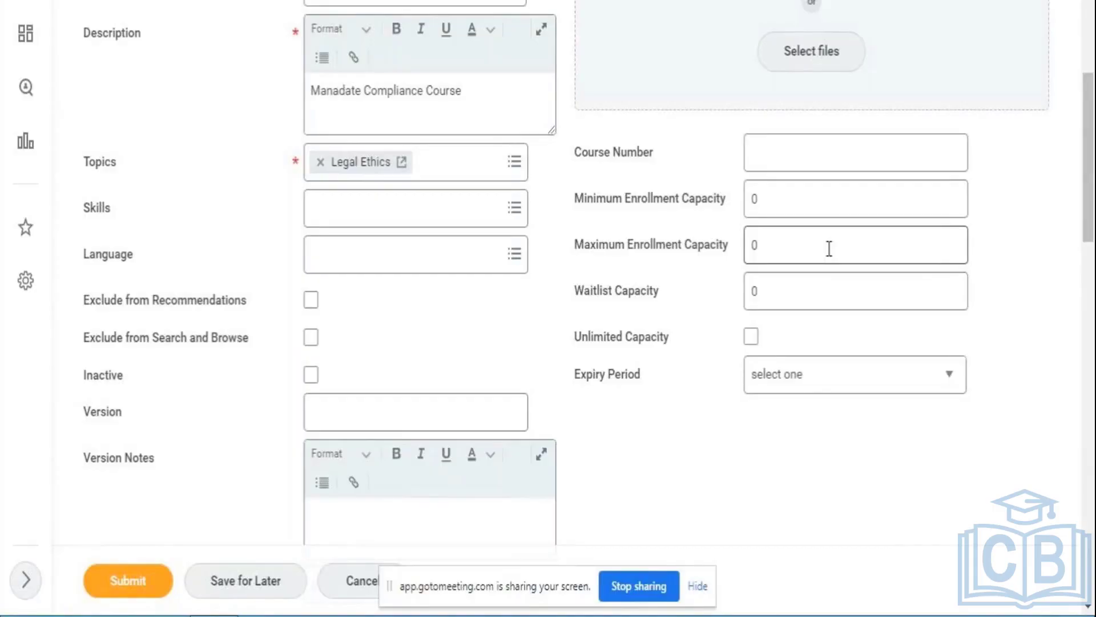
double_click(789, 198)
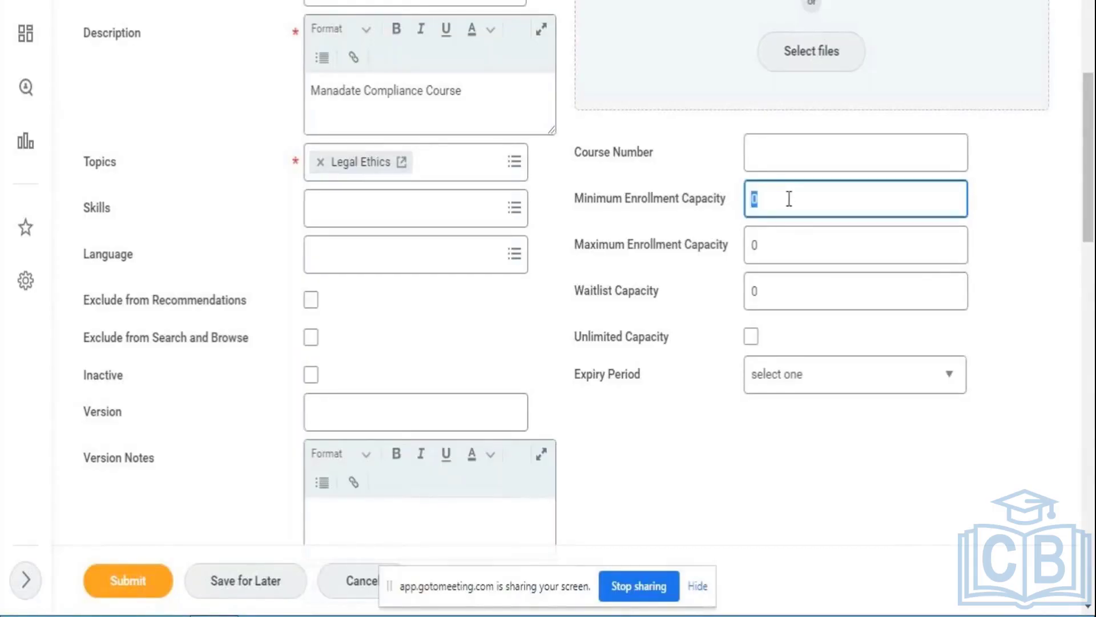
text(5)
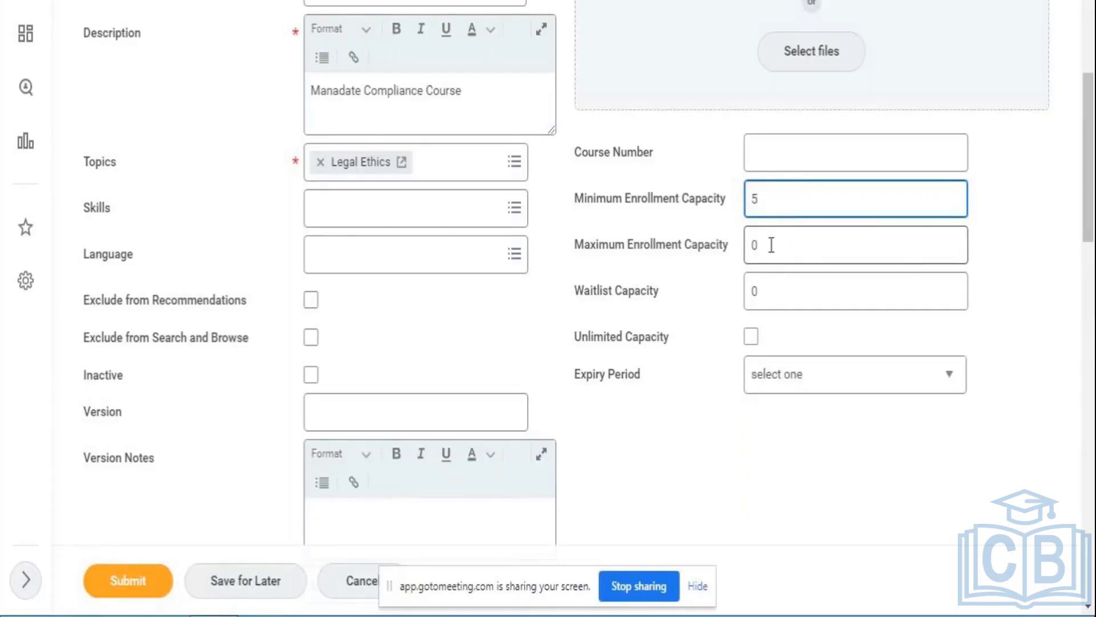
click(771, 245)
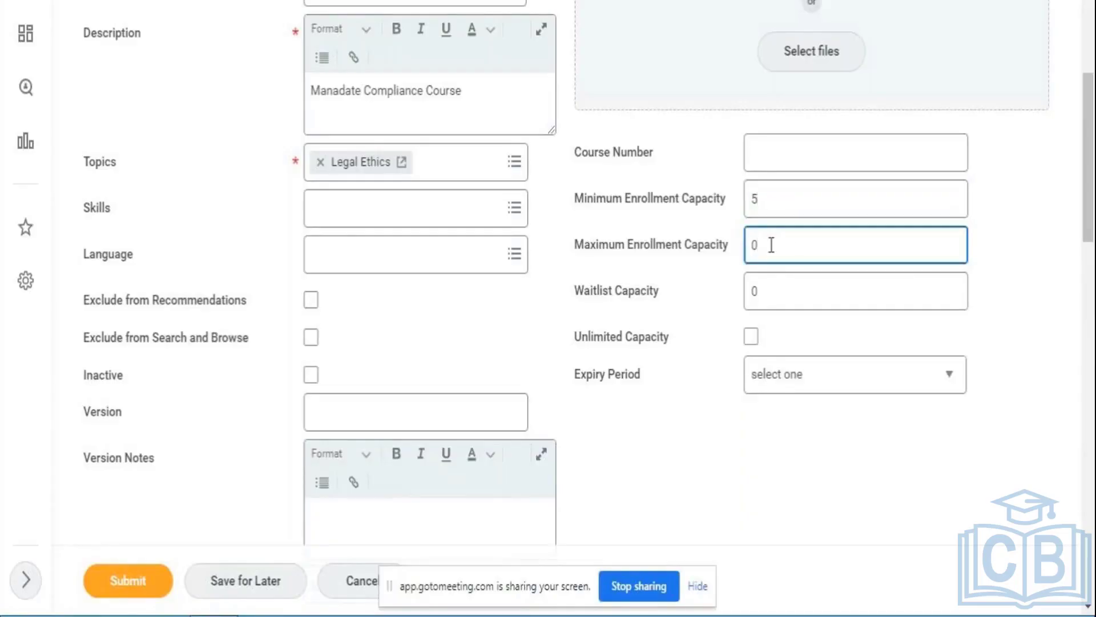
double_click(771, 245)
text(10)
double_click(839, 292)
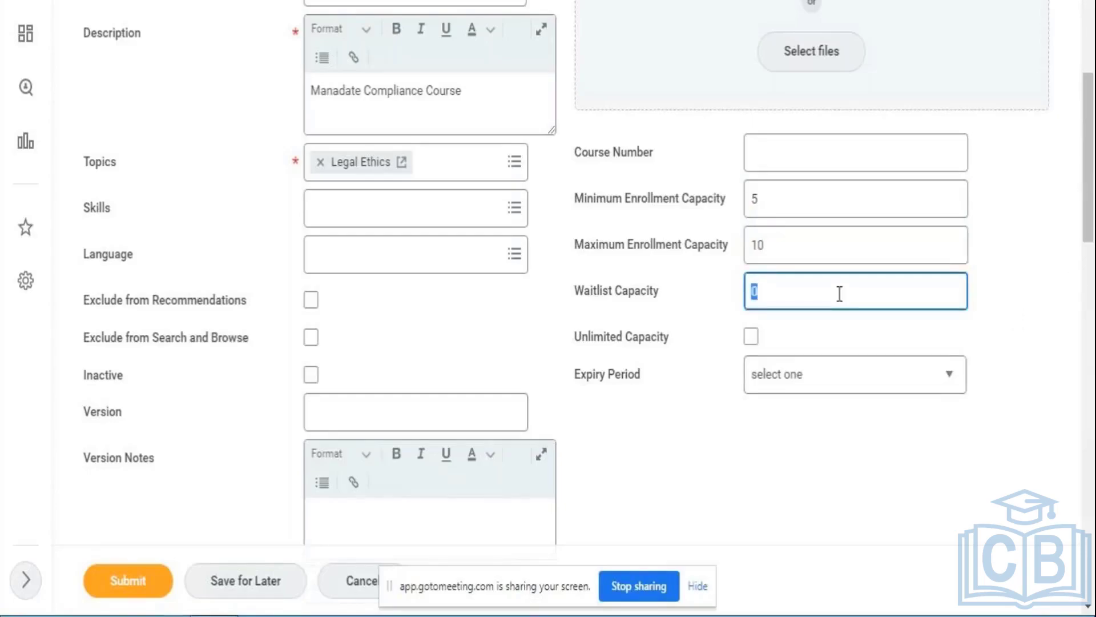
text(4)
- Check the internal and external choices for Allowed Instructors in Lesson Details, without selecting an instructor
drag(1090, 99, 1093, 483)
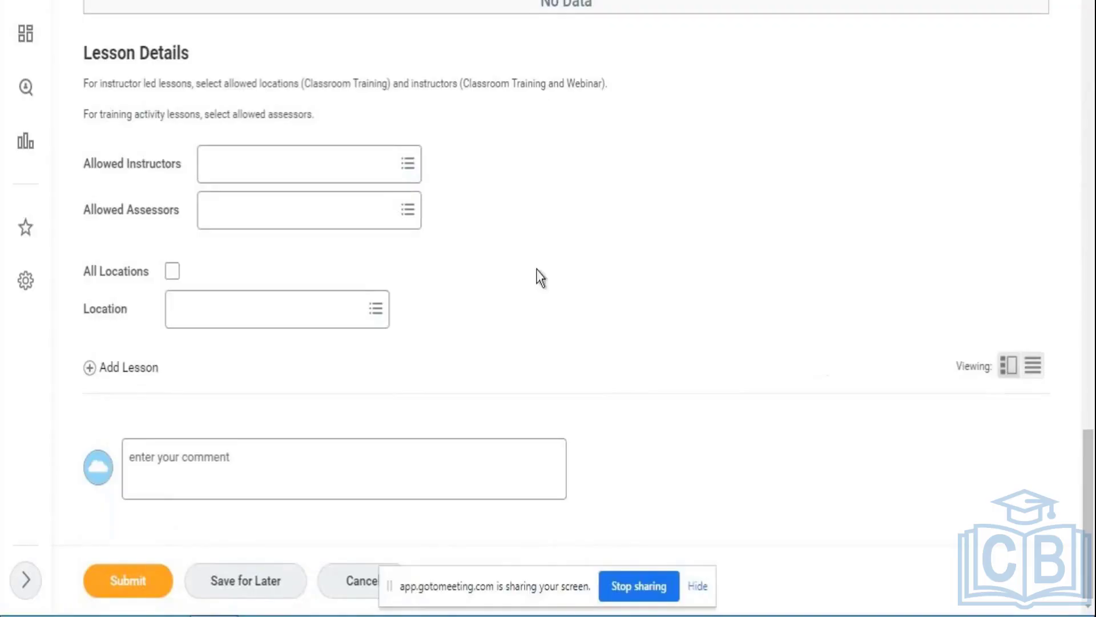
click(305, 165)
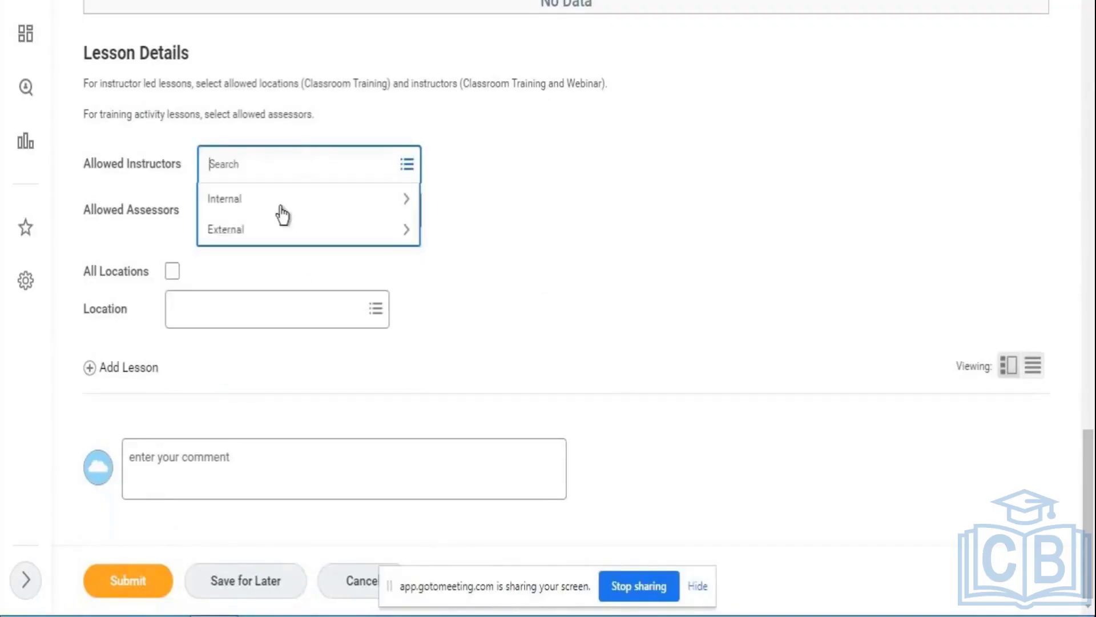
click(280, 208)
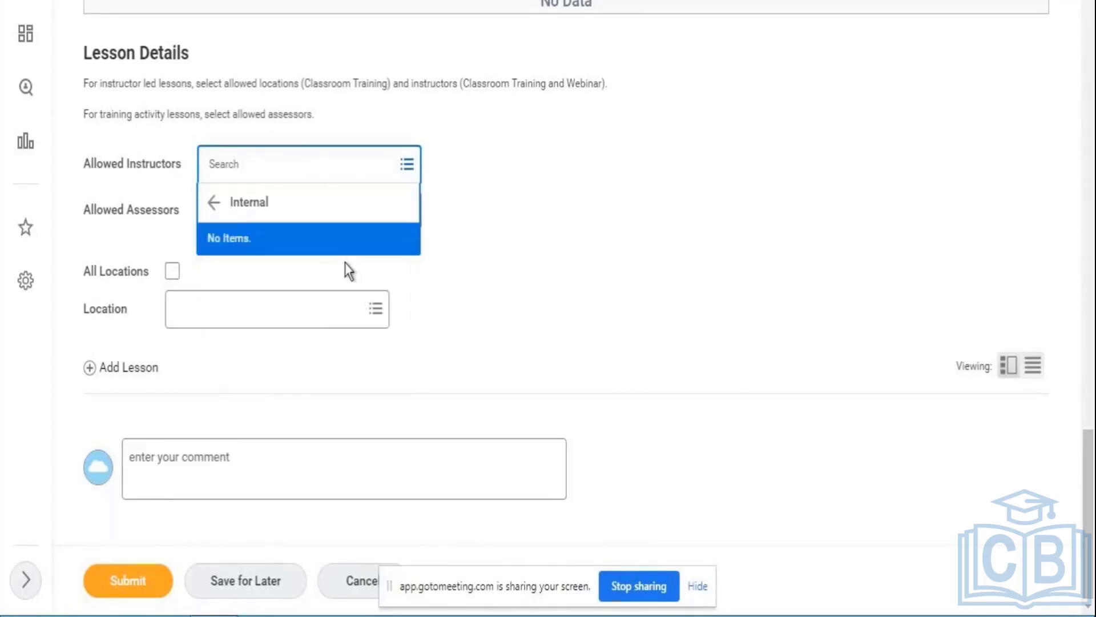
click(217, 204)
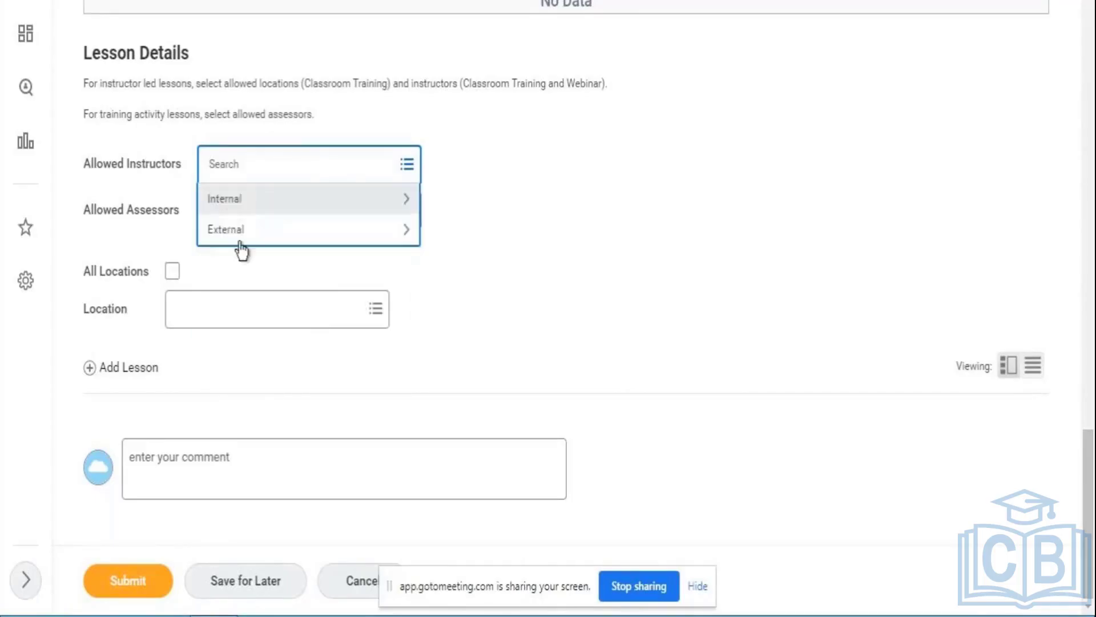
click(231, 231)
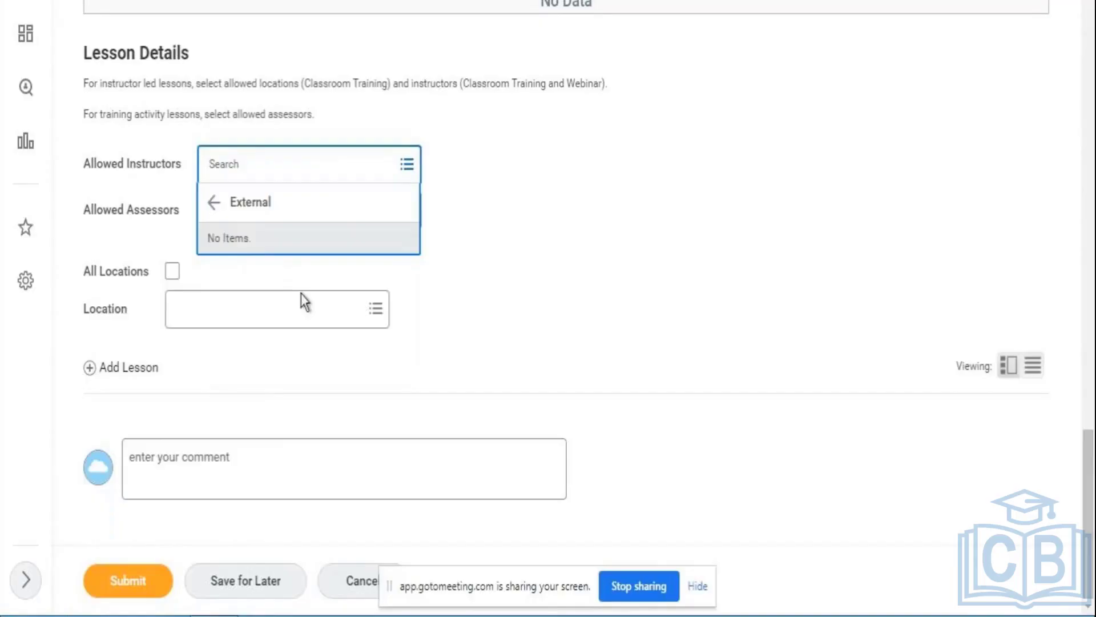
click(217, 204)
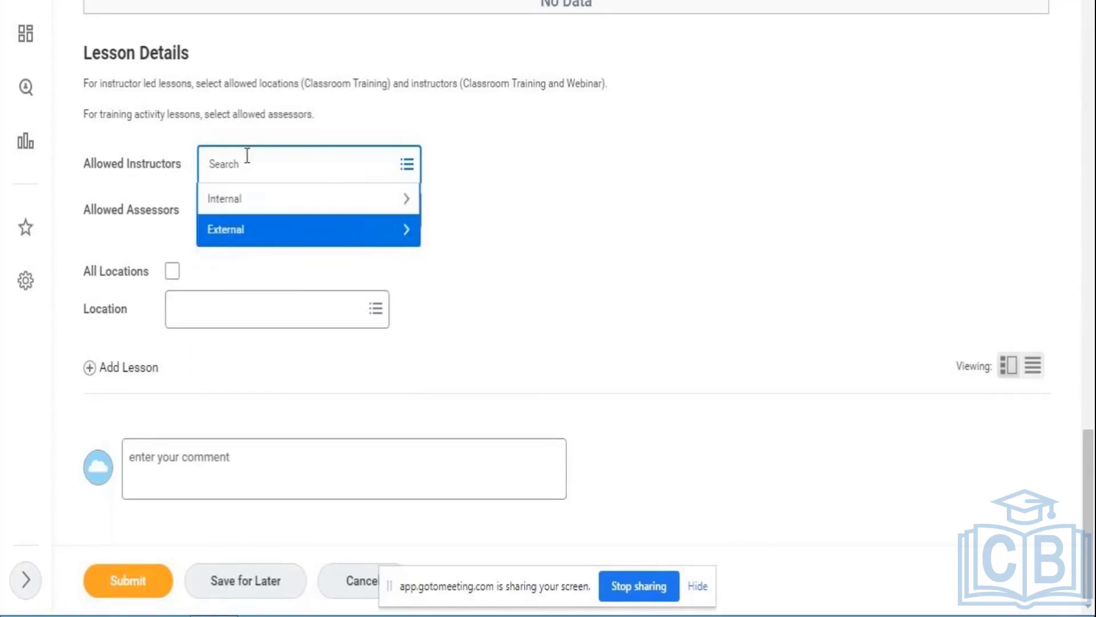
click(488, 301)
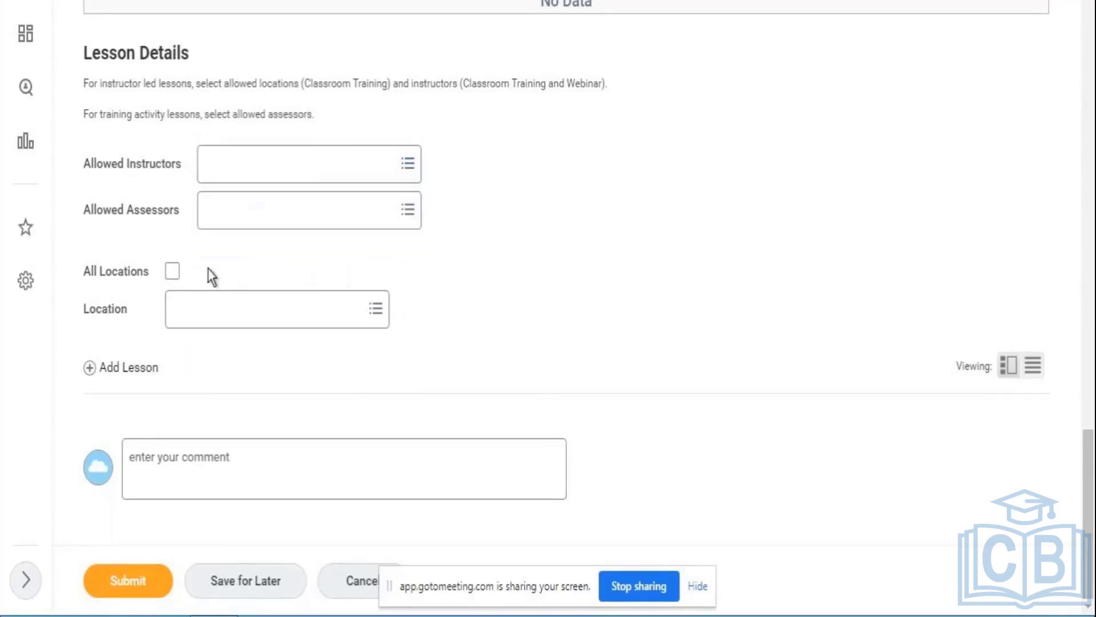
- Try to submit the course with All Locations selected in Lesson Details, and clear that selection again
click(174, 276)
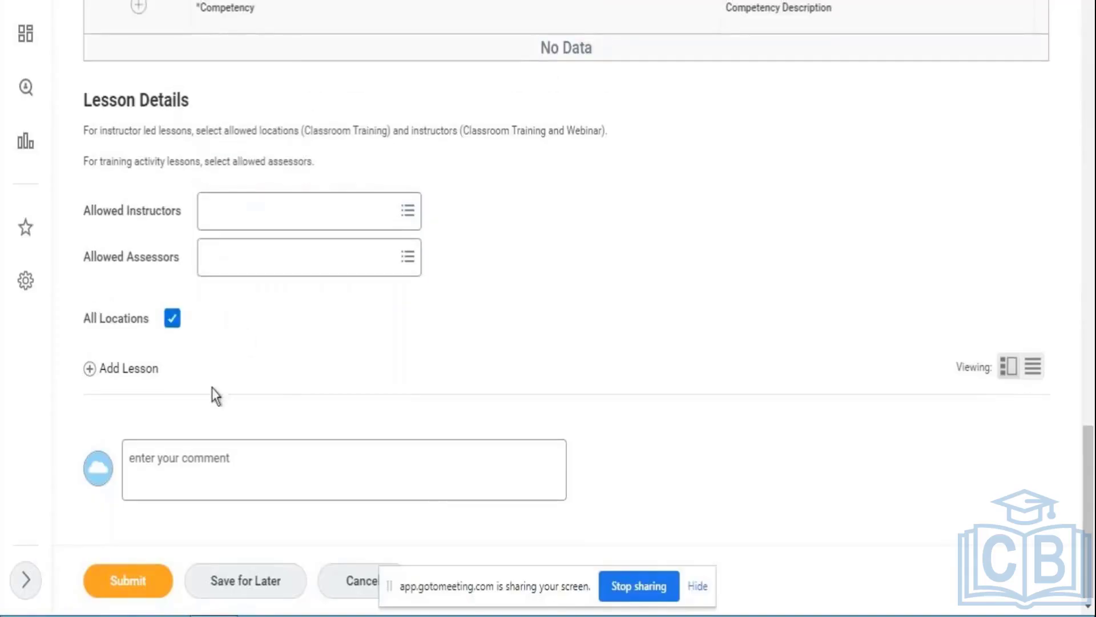
click(130, 592)
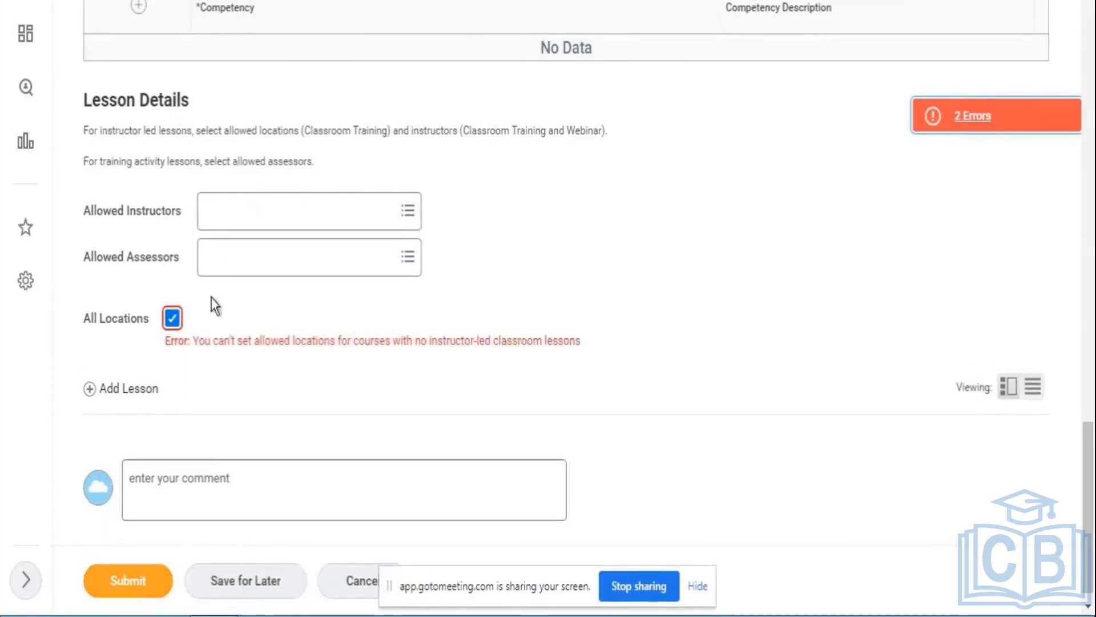
click(172, 318)
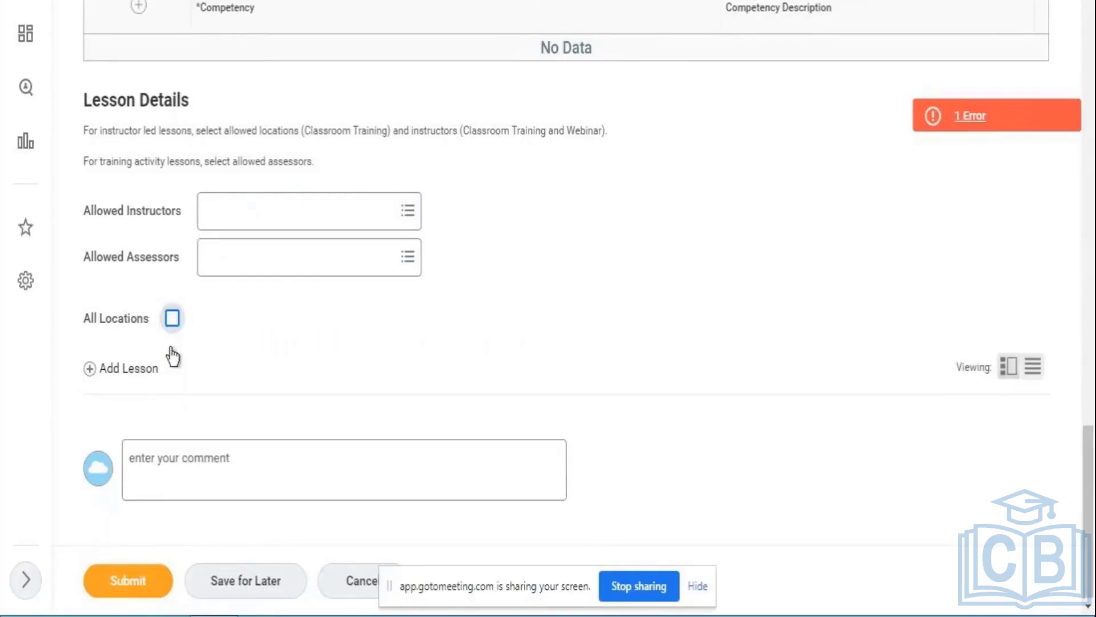
- Submit the Anti Corruption Policy course without allowed locations and open the submission details
click(144, 589)
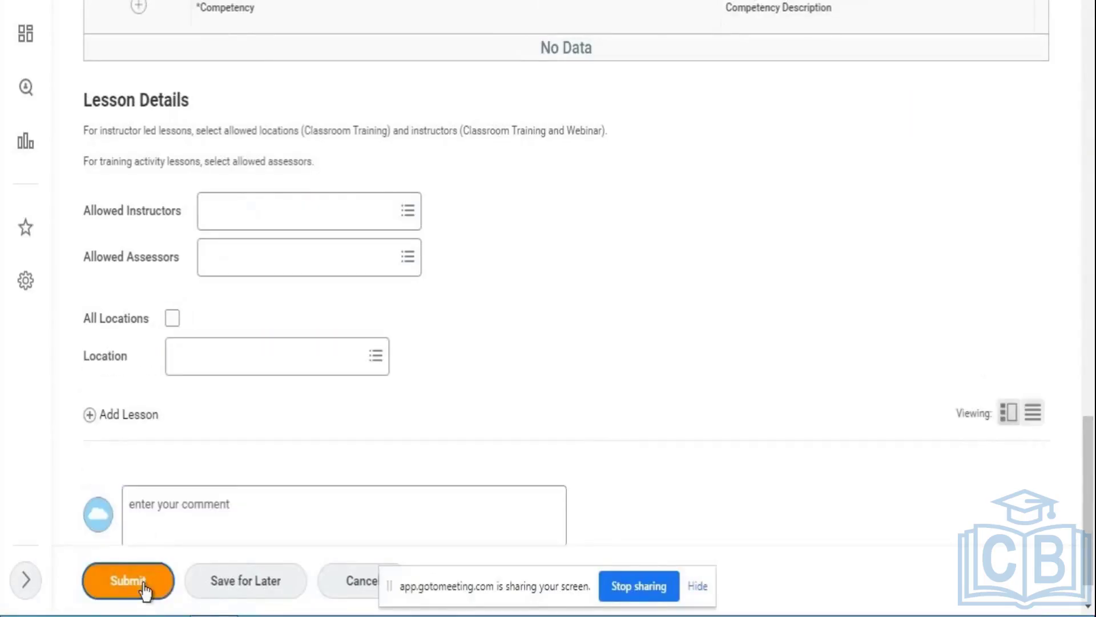
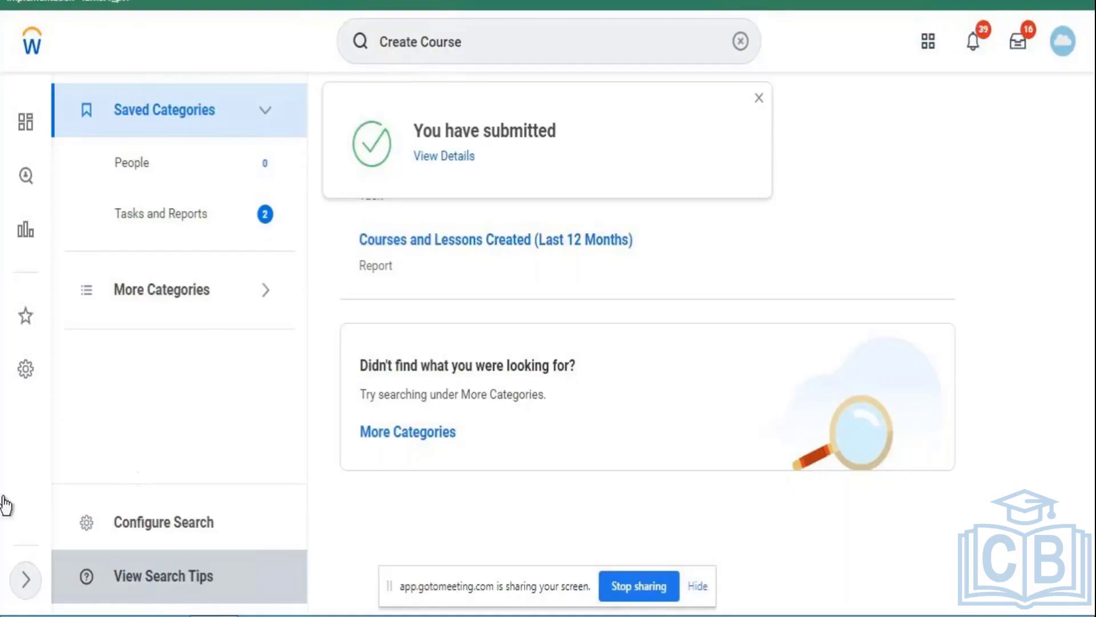
click(441, 158)
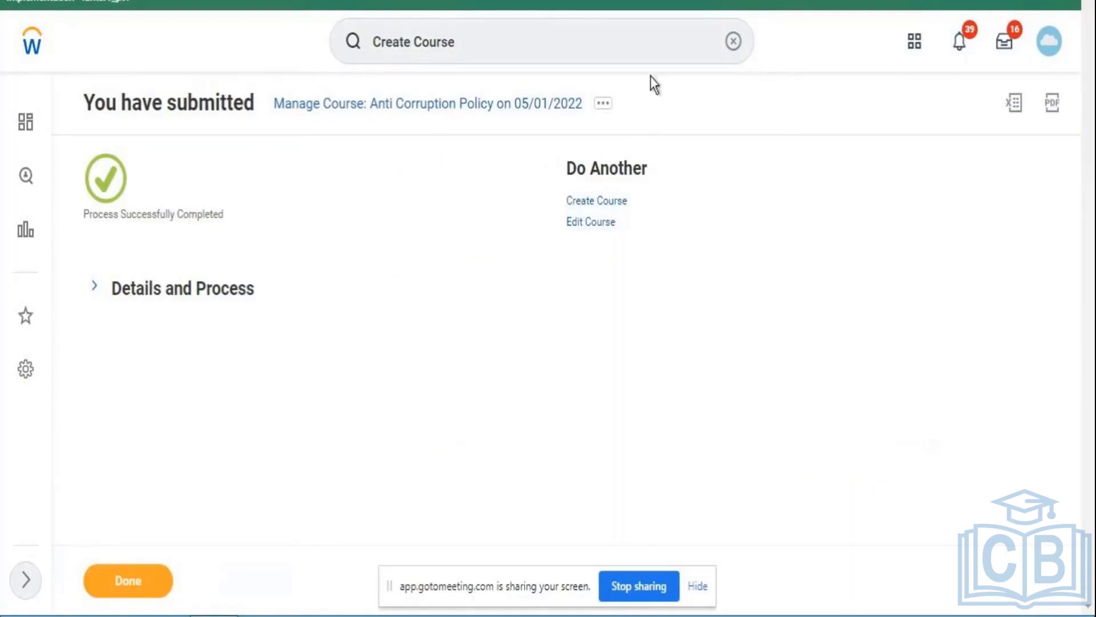
- Start Edit Course and check the Select Version and Add New Version Effective options
click(599, 228)
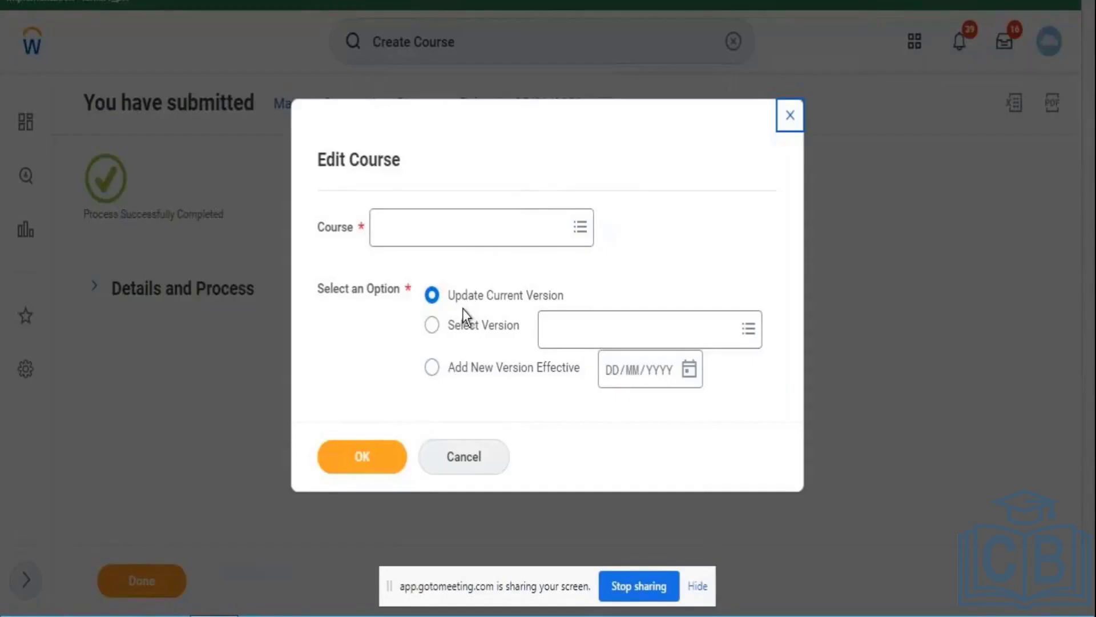
click(506, 327)
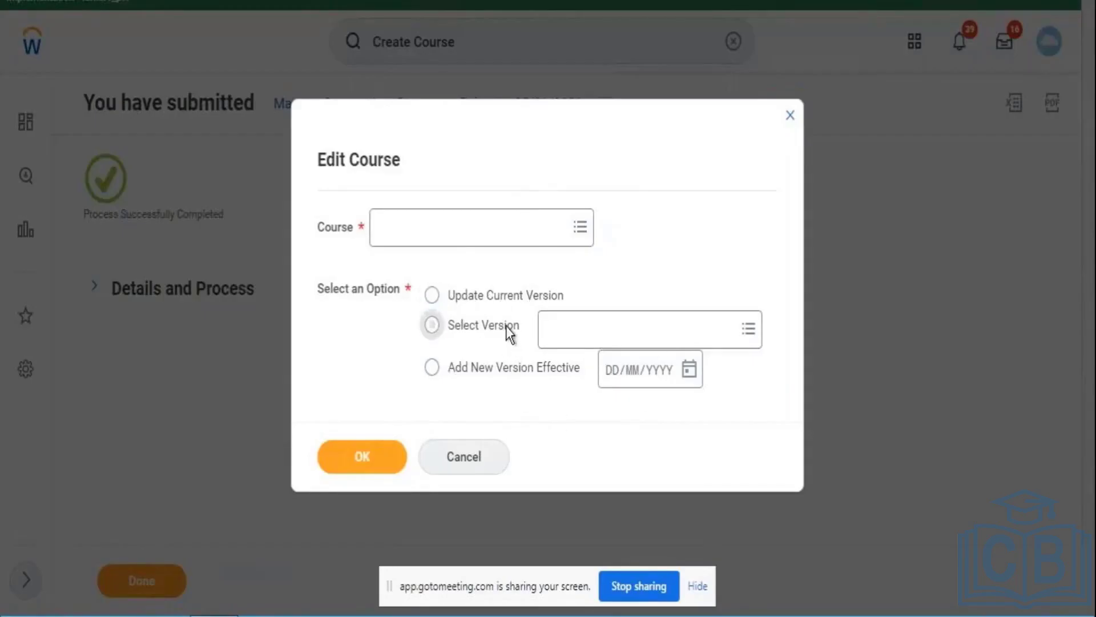
click(505, 374)
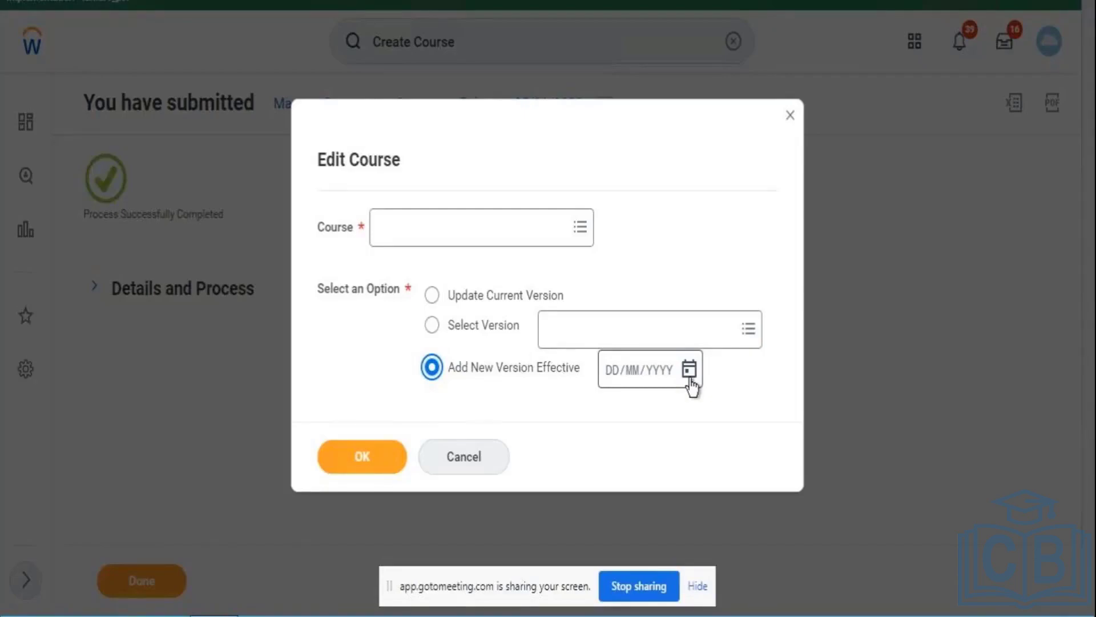
- Choose Compliance Course from the HR topic and open it for editing with Update Current Version
click(495, 231)
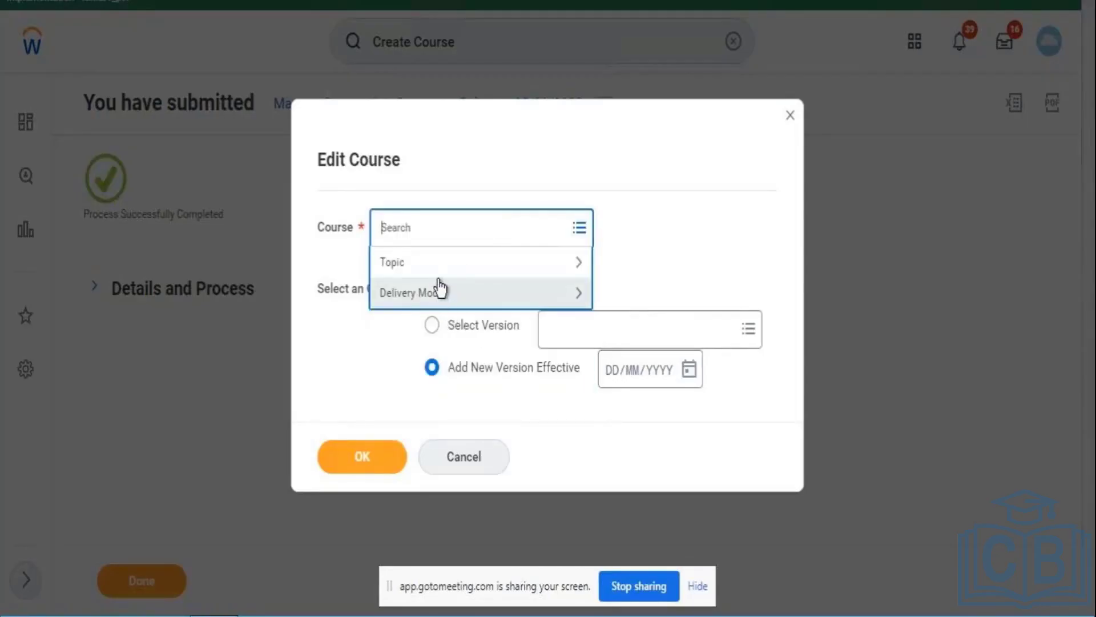
click(465, 275)
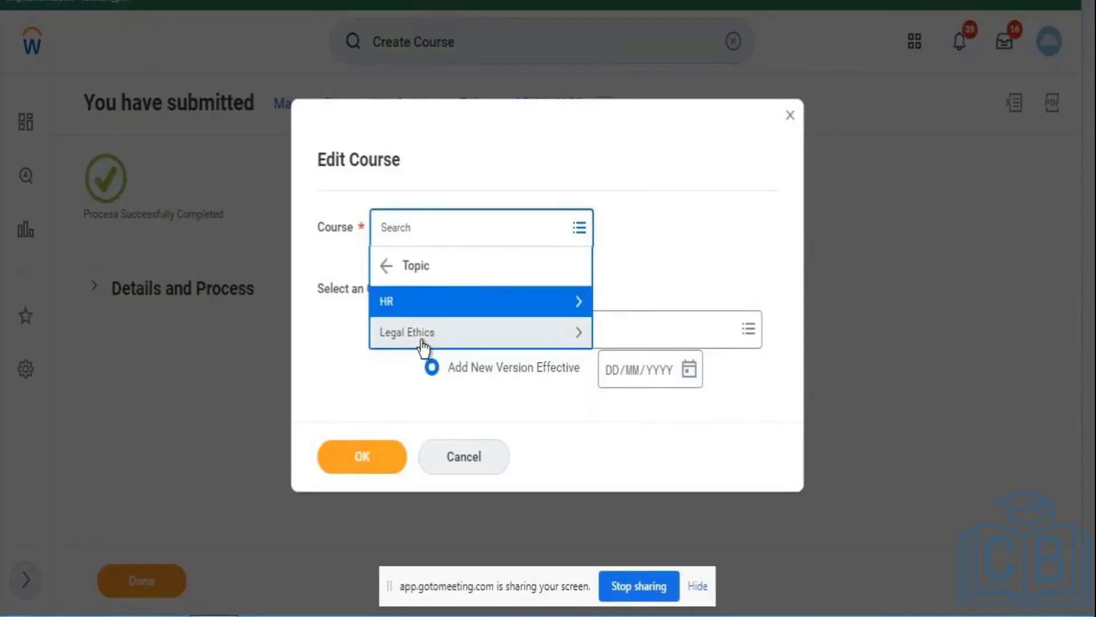
click(387, 276)
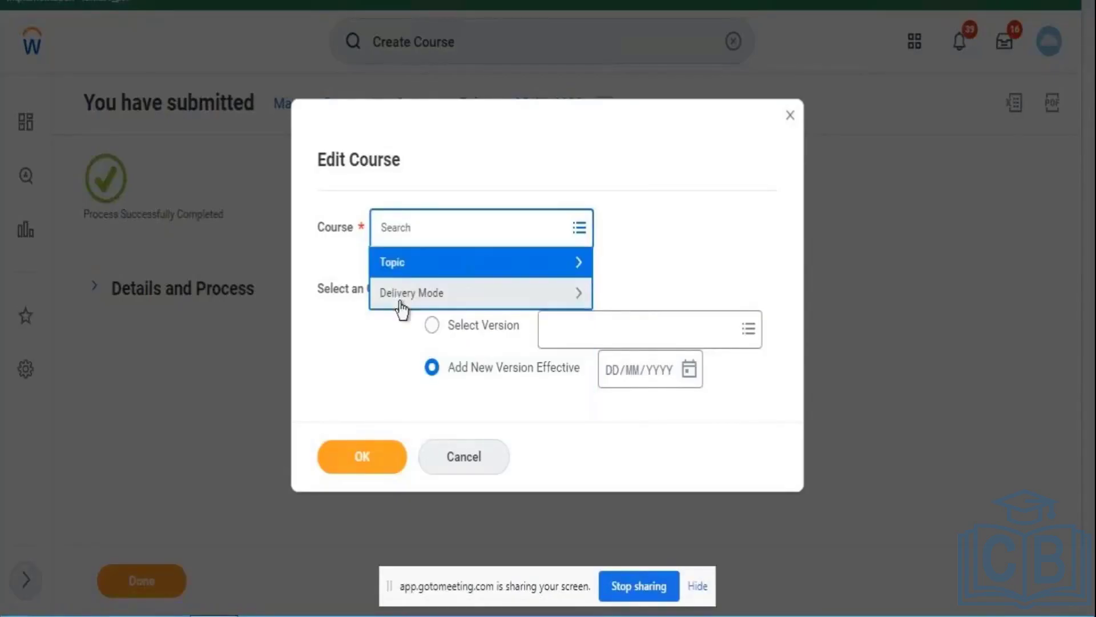
click(405, 278)
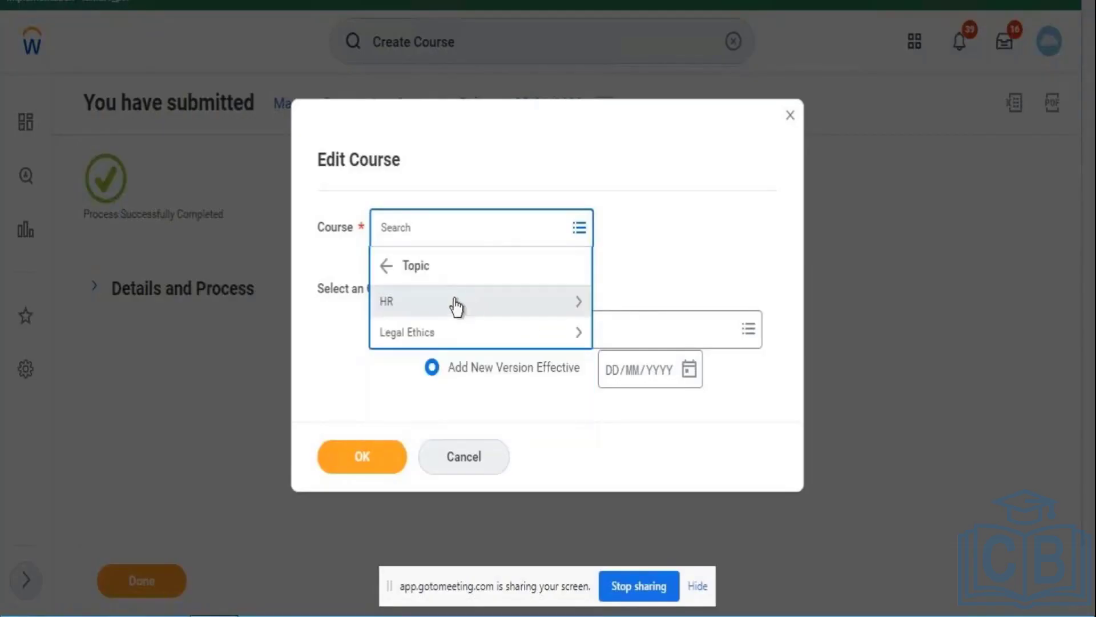
click(428, 309)
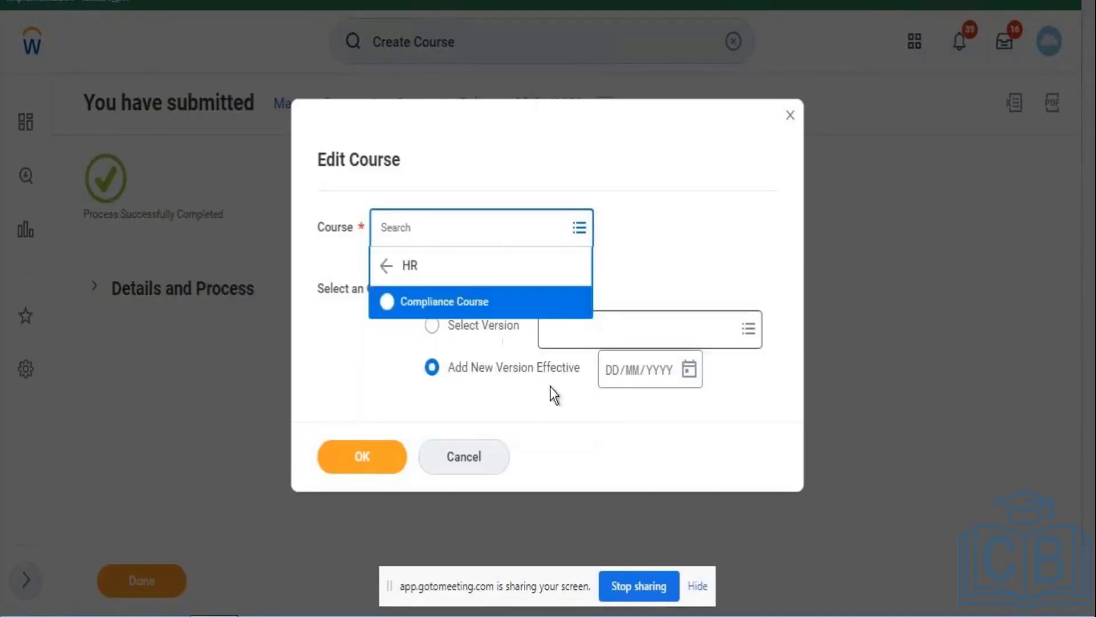
click(479, 309)
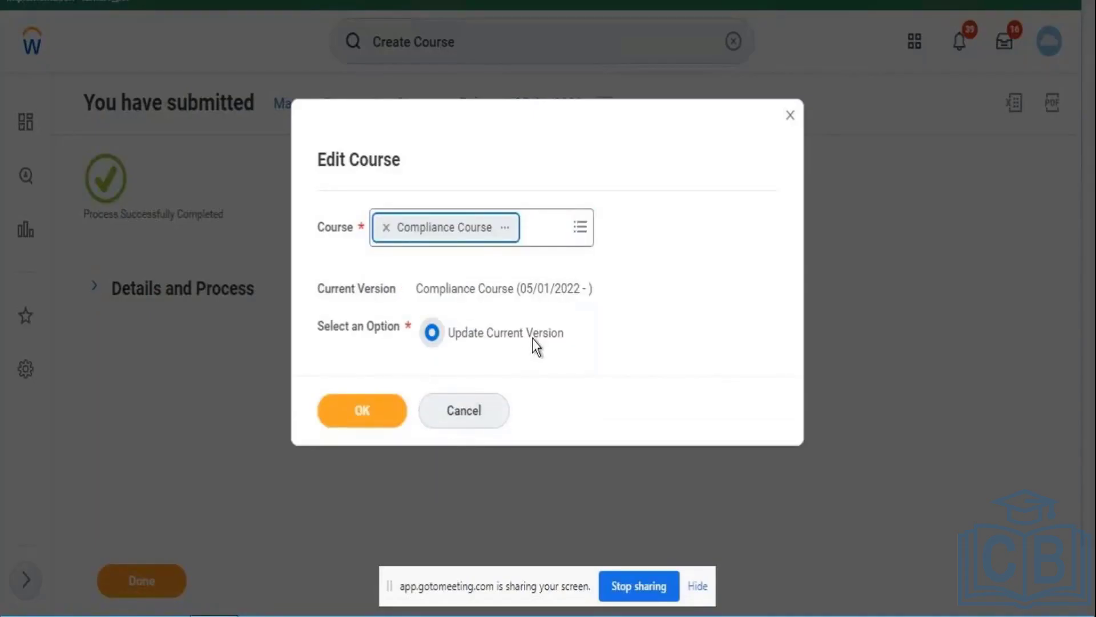
click(379, 421)
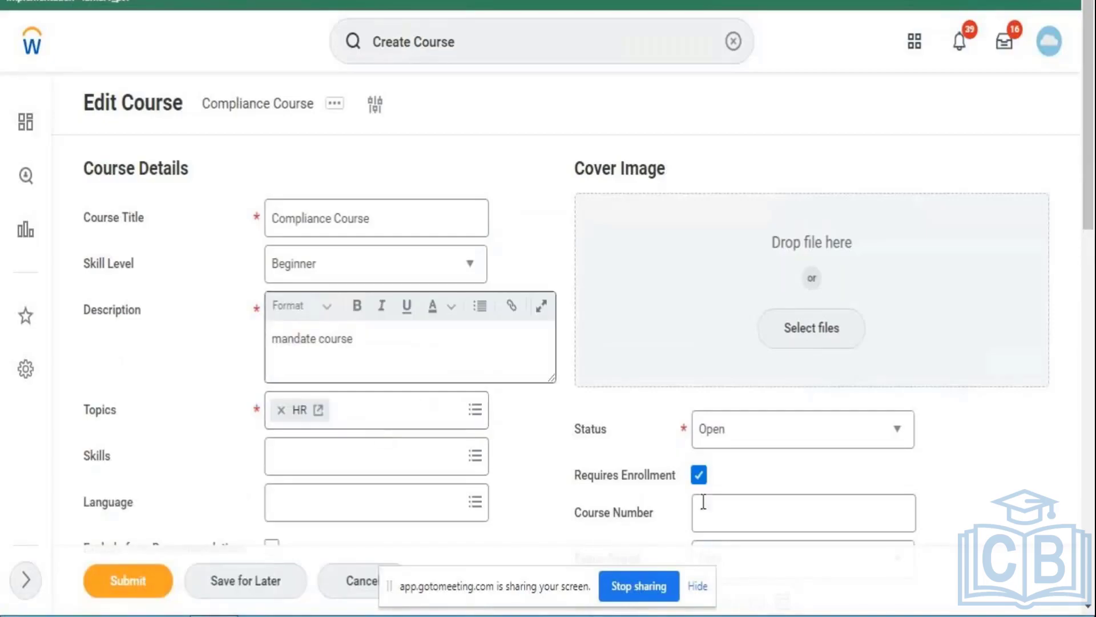
- Replace the Compliance Course's description with "Updated Content"
mouse_move(1094, 165)
mouse_down()
mouse_move(1094, 370)
mouse_move(1092, 162)
mouse_up()
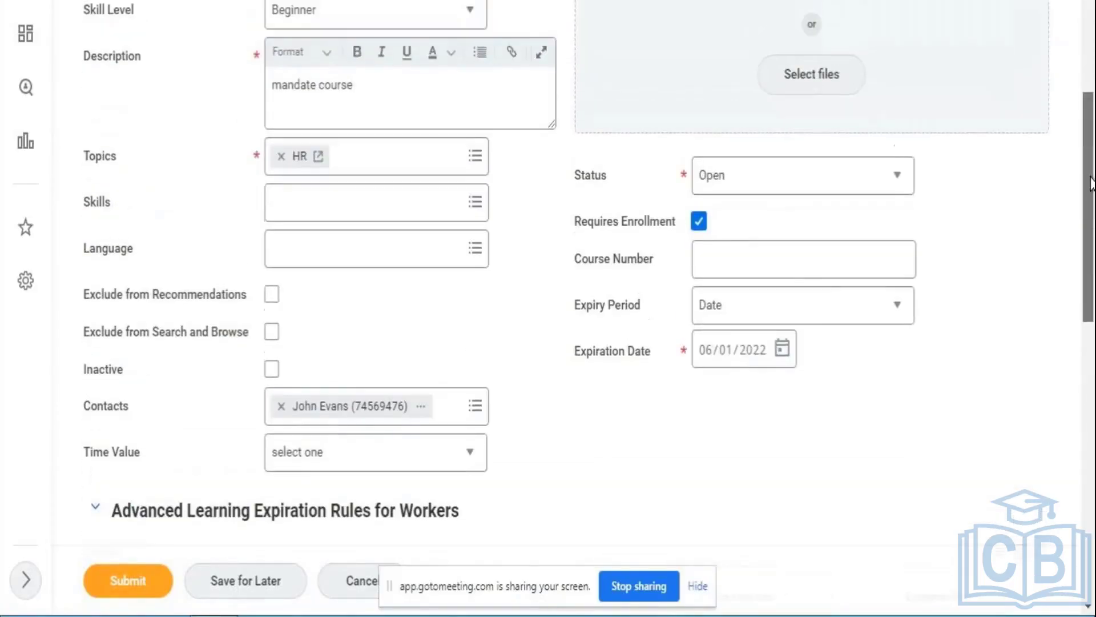
click(416, 84)
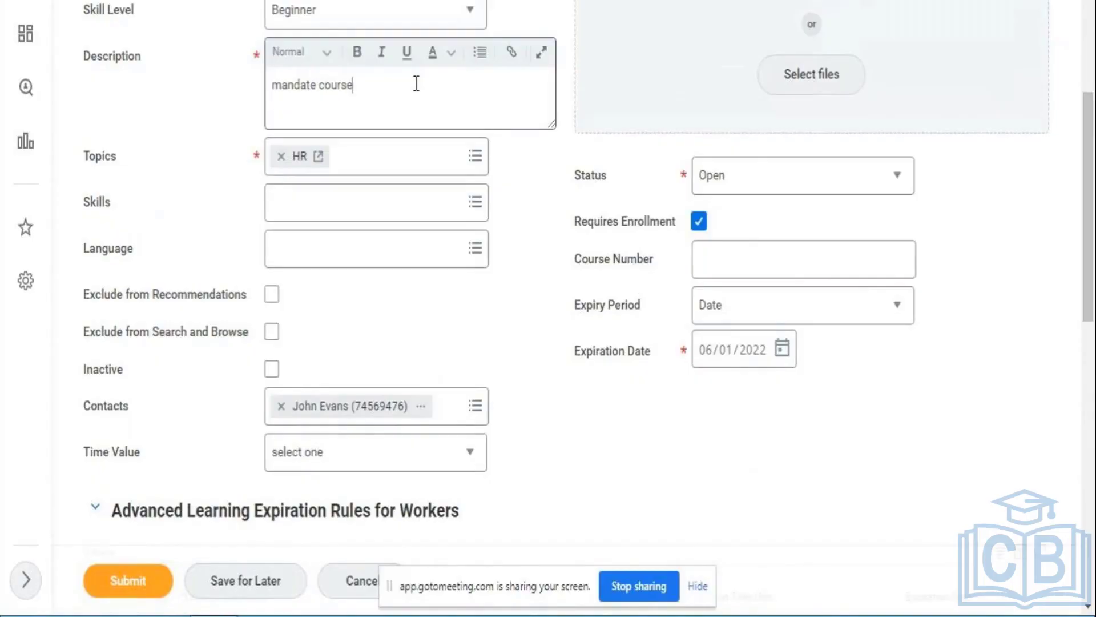
key(ctrl+a)
click(416, 84)
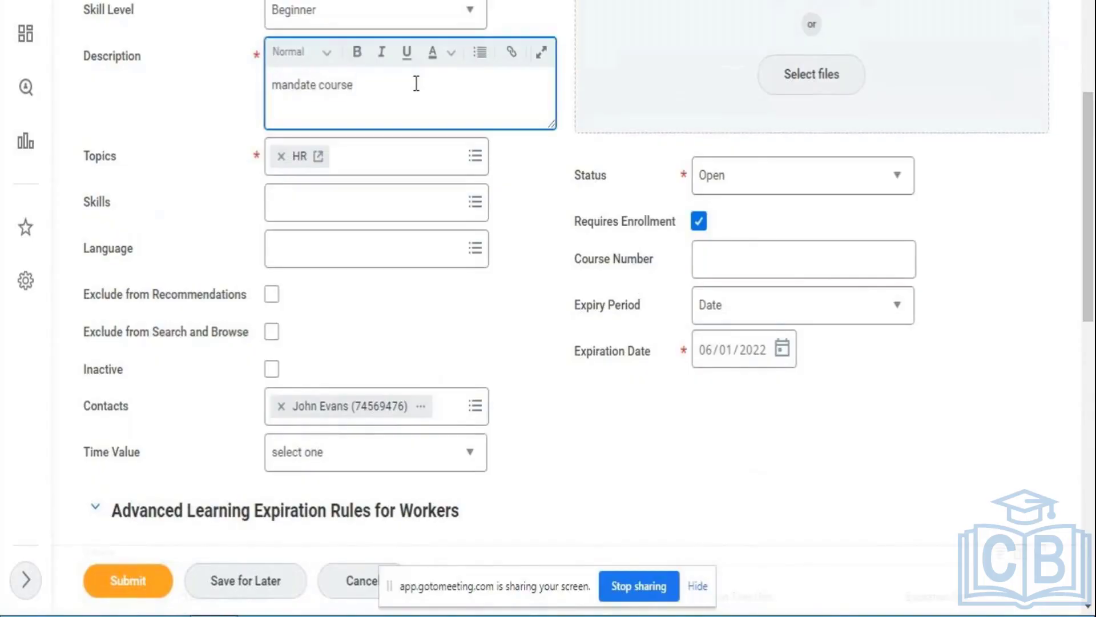
drag(395, 83, 262, 61)
text(Updated Content)
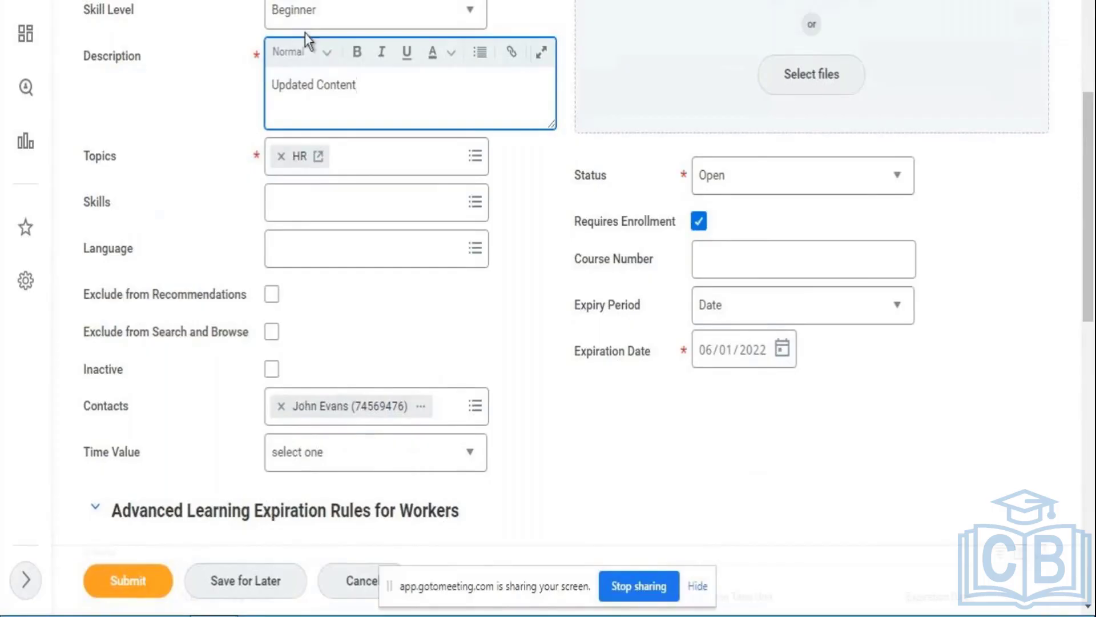
- Submit the edited Compliance Course after checking the remaining course sections and lesson details
drag(1092, 177, 1092, 181)
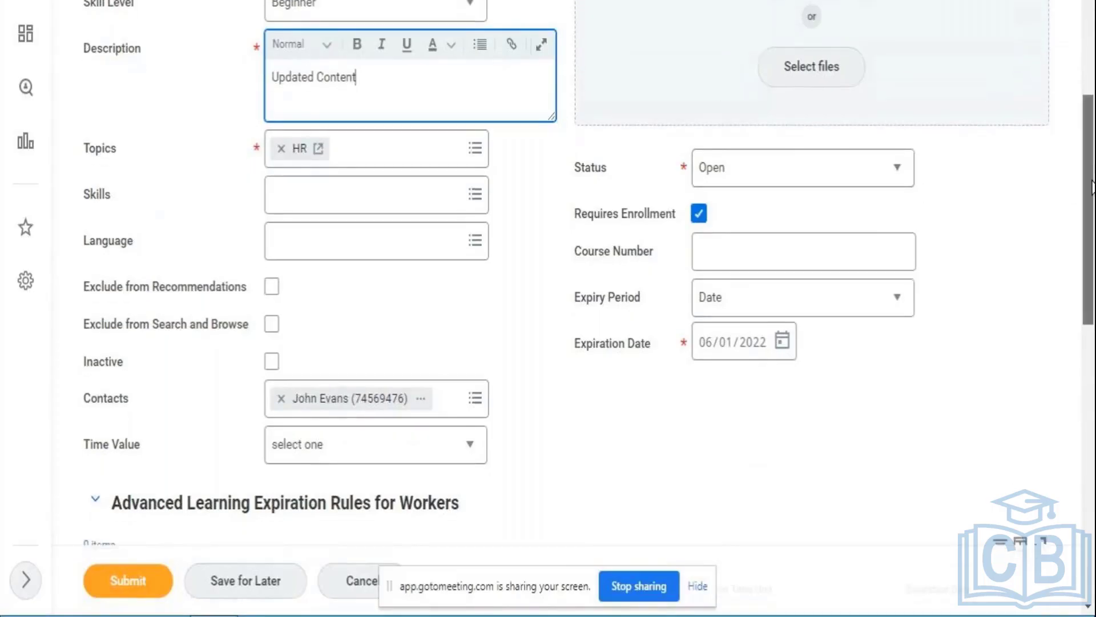
scroll(951, 378, down, 13)
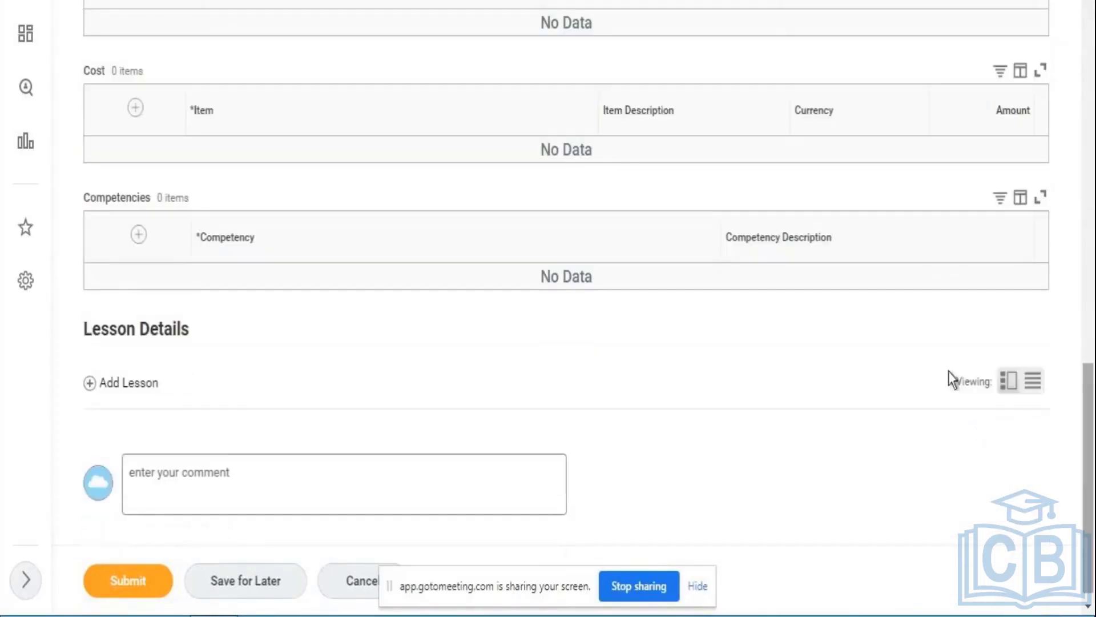
click(152, 581)
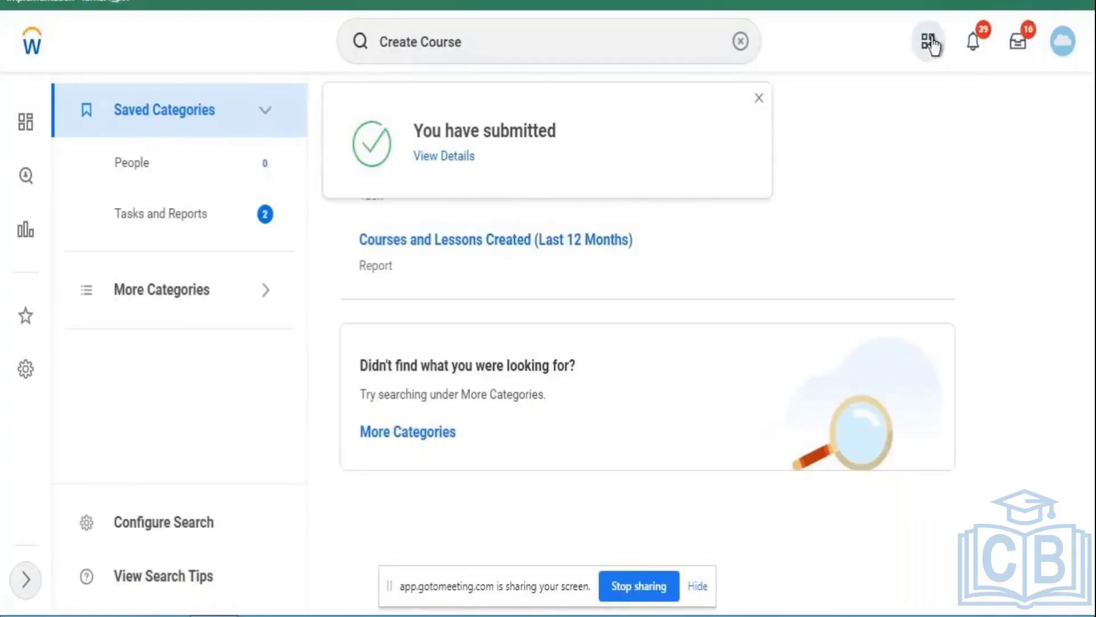
- Open the Learning app and look through the My Learning page
click(930, 42)
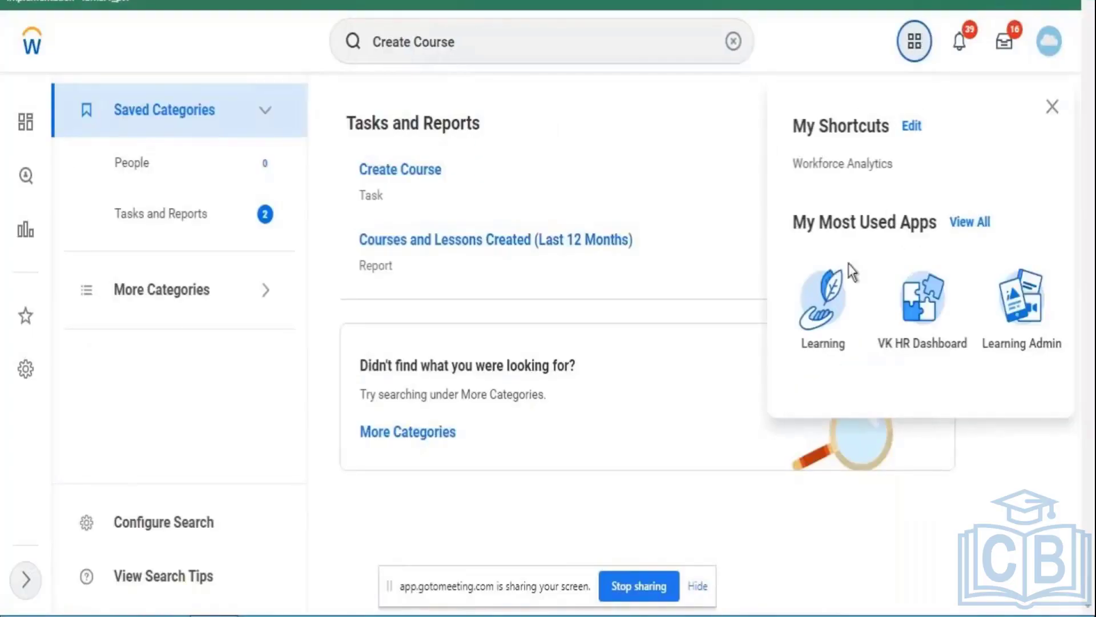
click(827, 281)
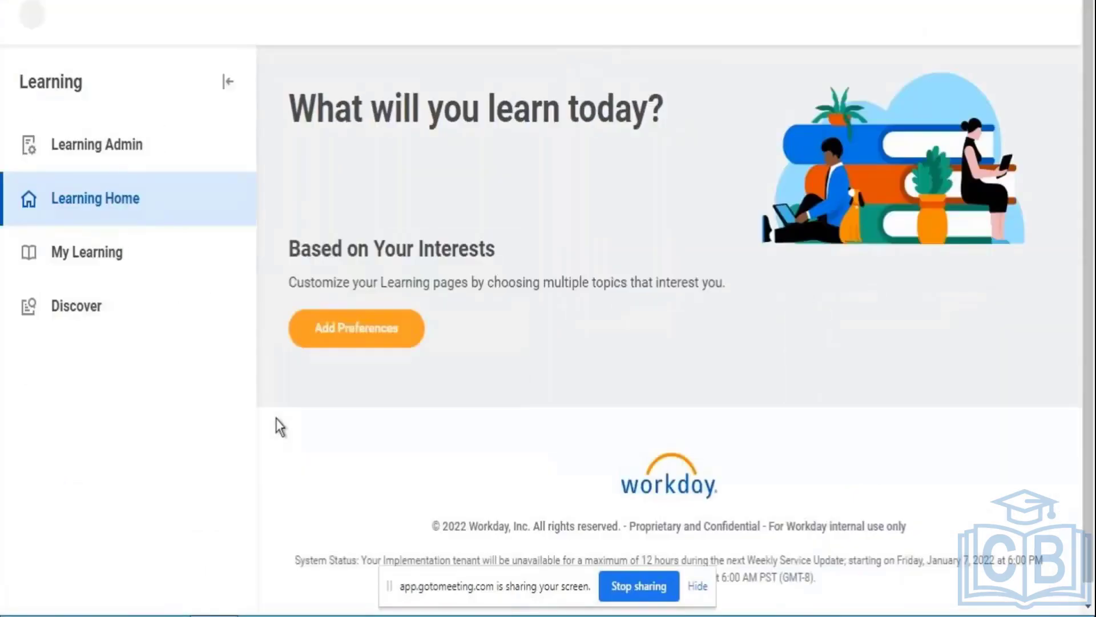
click(139, 299)
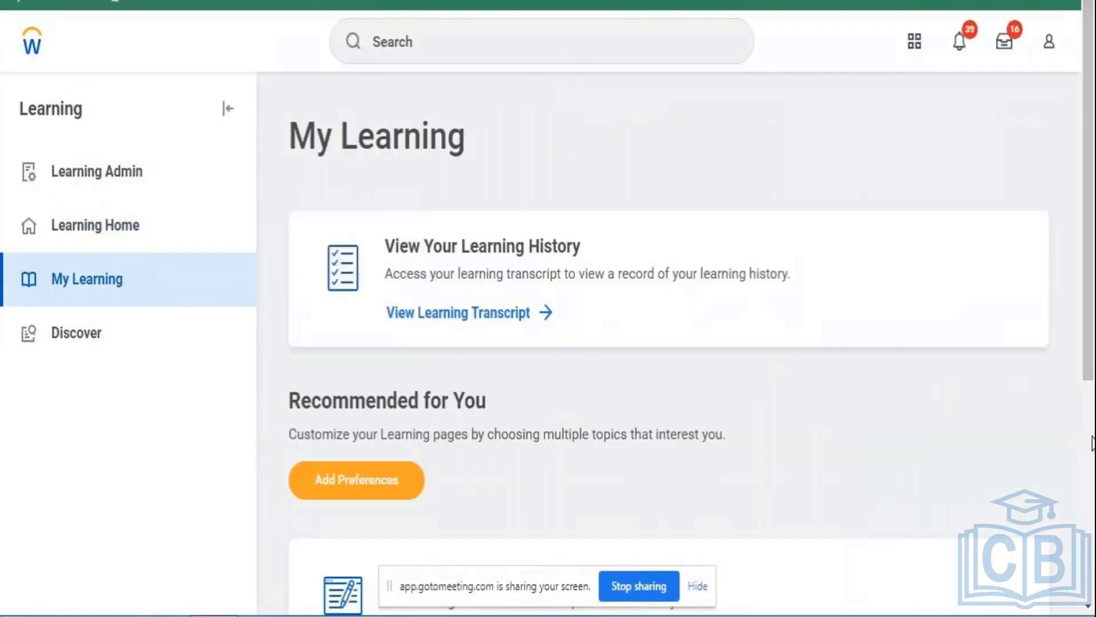
scroll(1094, 365, down, 6)
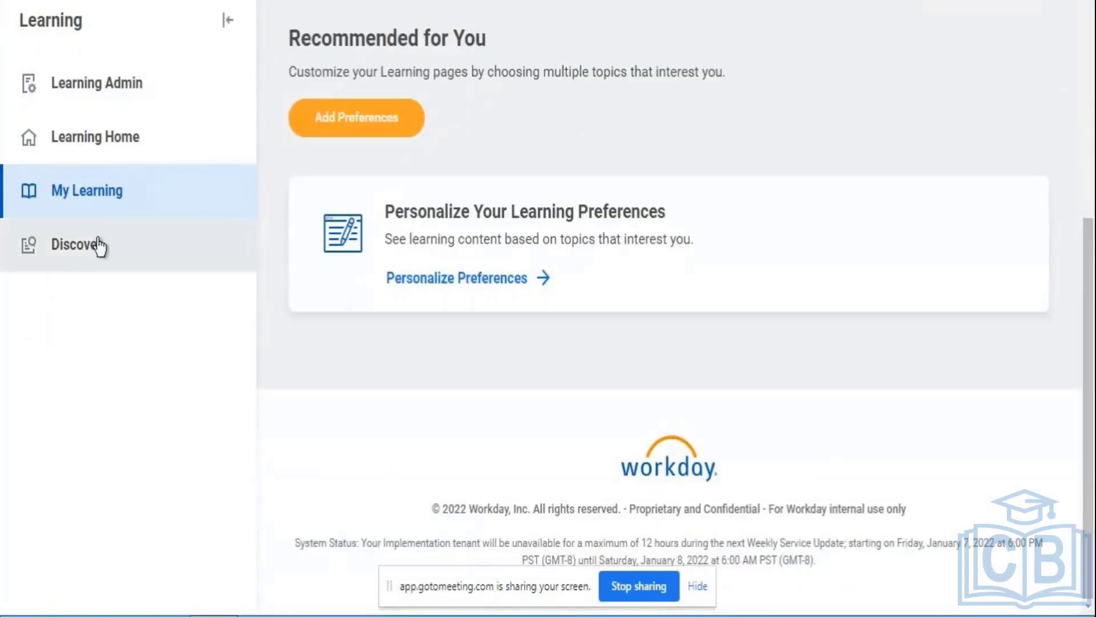
- Browse the learning catalog from the Discover page and decline restoring the recovered session
click(87, 257)
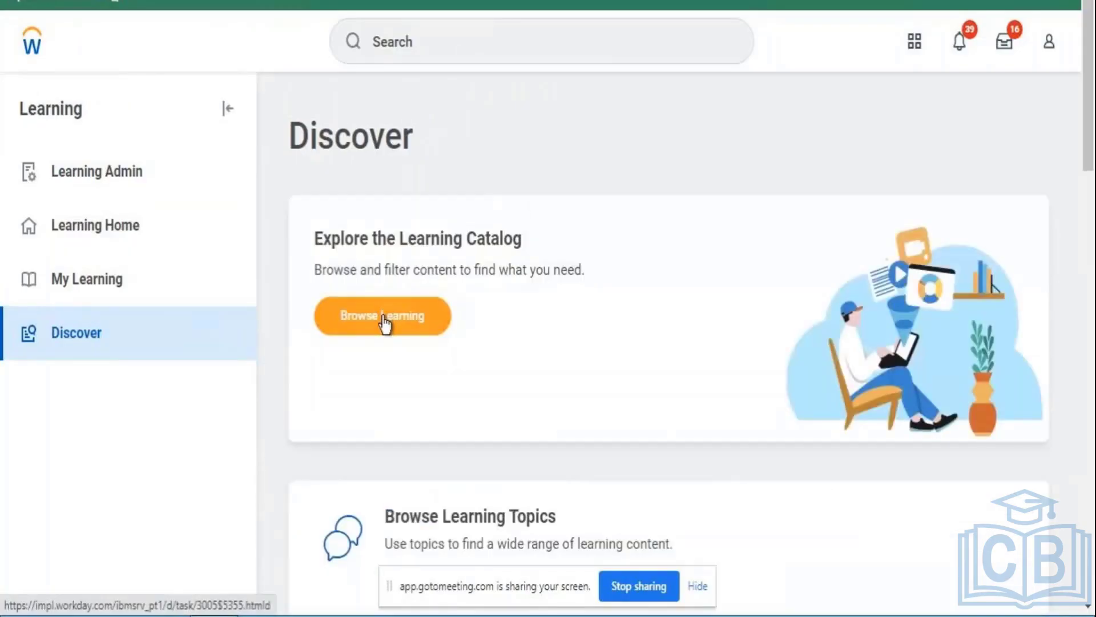
click(385, 320)
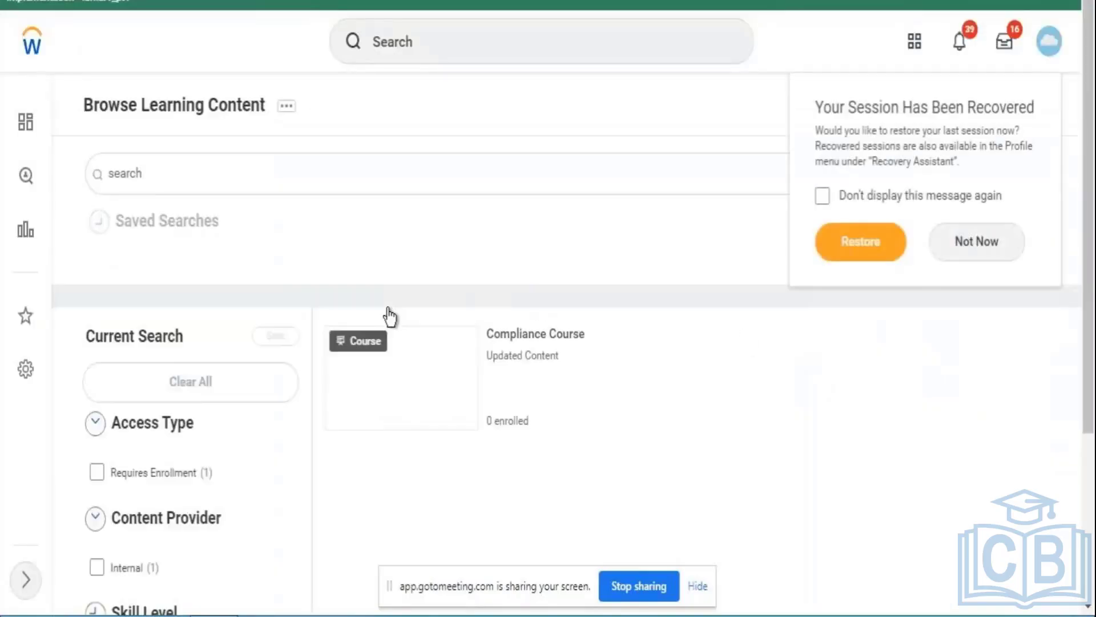
click(1000, 260)
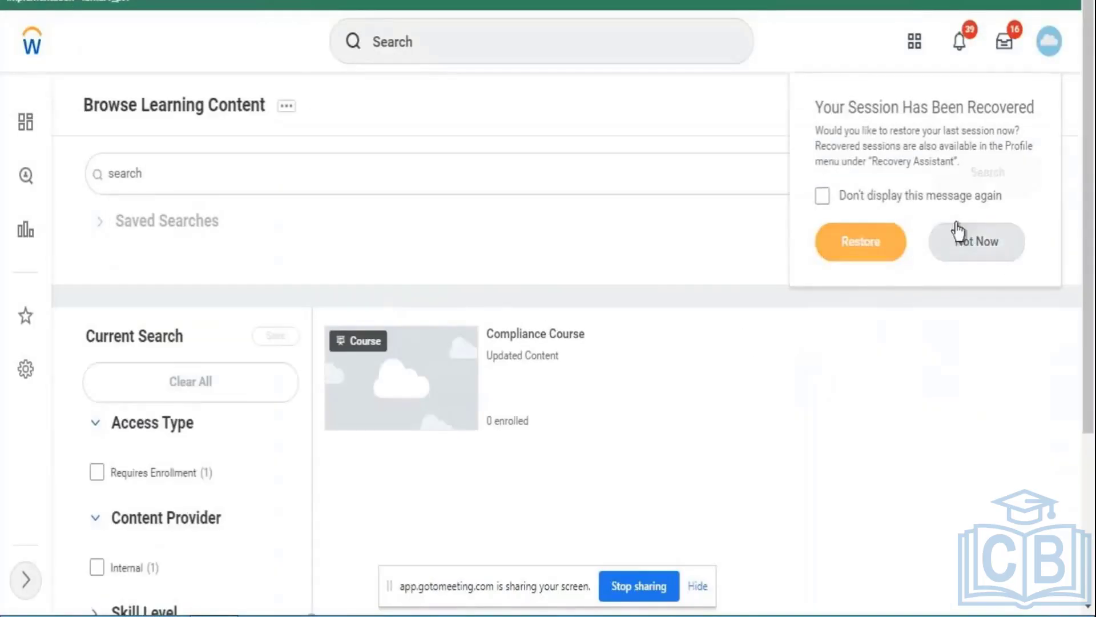